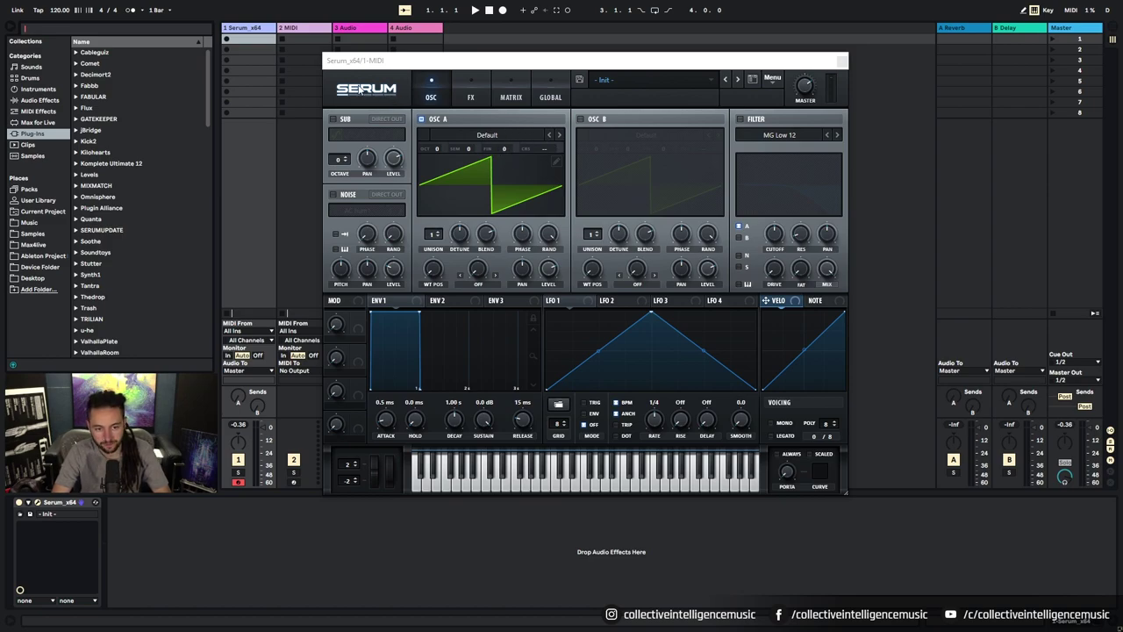
Switch the synth's interface skin to Promethium
{"action": "left_click", "coordinate": [360, 90]}
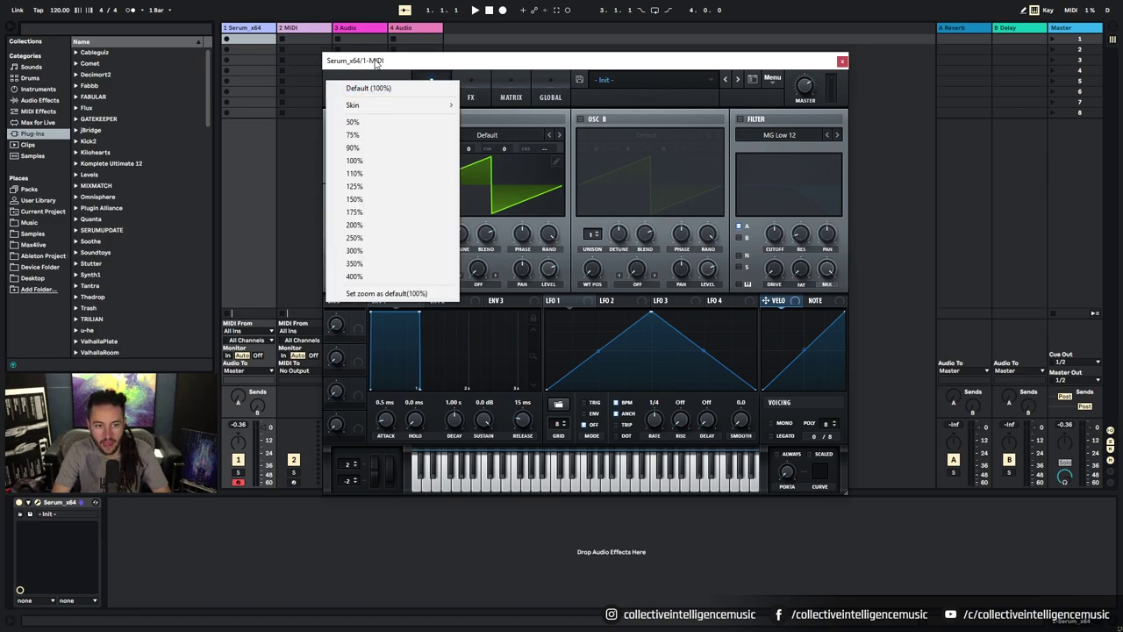
{"action": "left_click", "coordinate": [360, 92]}
{"action": "left_click", "coordinate": [360, 95]}
{"action": "mouse_move", "coordinate": [352, 104]}
{"action": "left_click", "coordinate": [526, 118]}
Restore the Default skin on the synth interface
{"action": "left_click", "coordinate": [387, 93]}
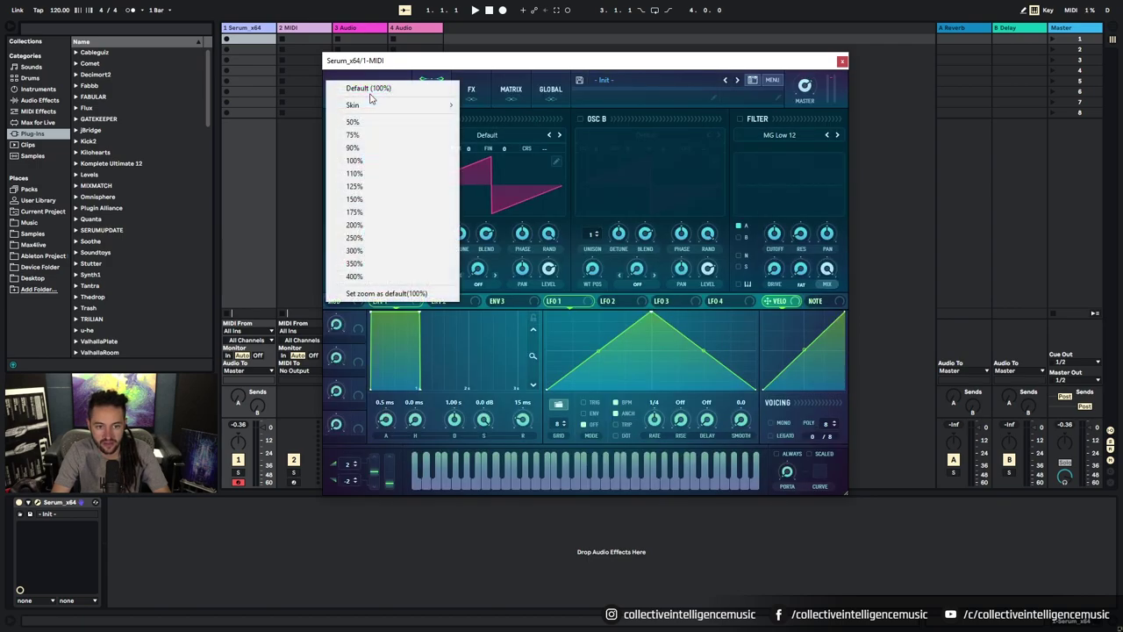
{"action": "mouse_move", "coordinate": [414, 105]}
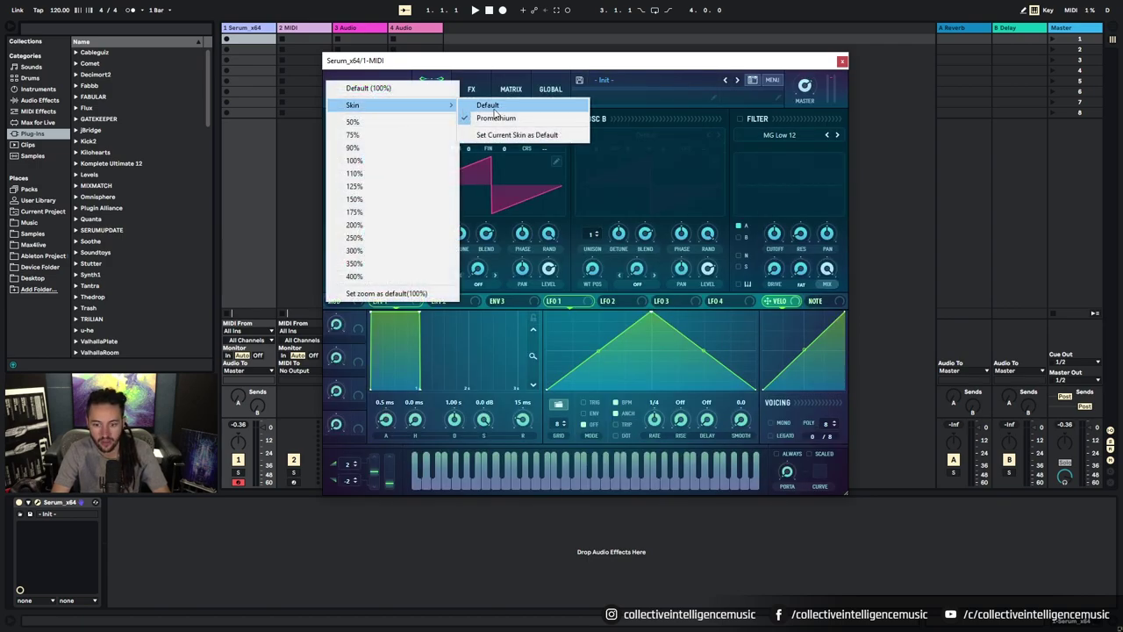
{"action": "left_click", "coordinate": [506, 104]}
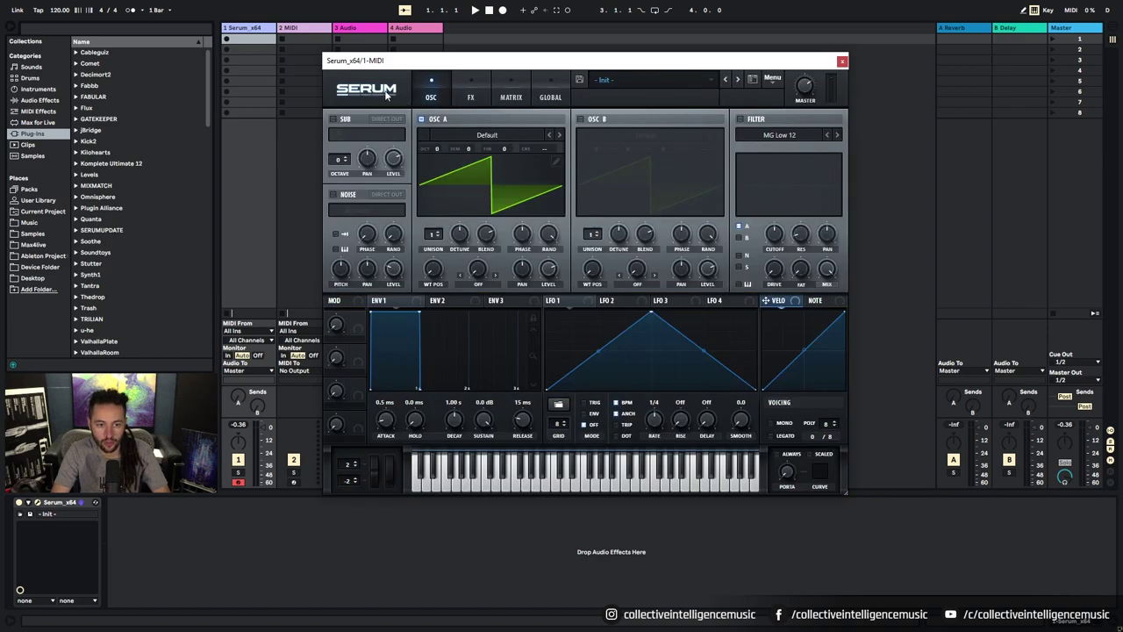
Try the synth interface at 350% and 200% zoom and return it to 100%
{"action": "left_click", "coordinate": [385, 95]}
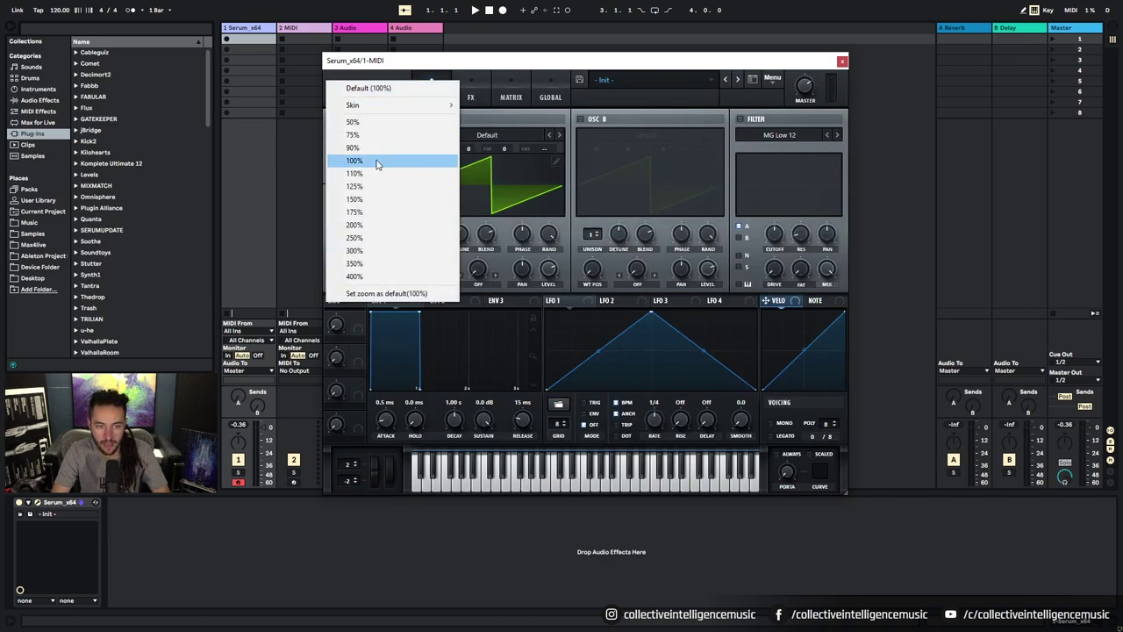
{"action": "left_click", "coordinate": [368, 264]}
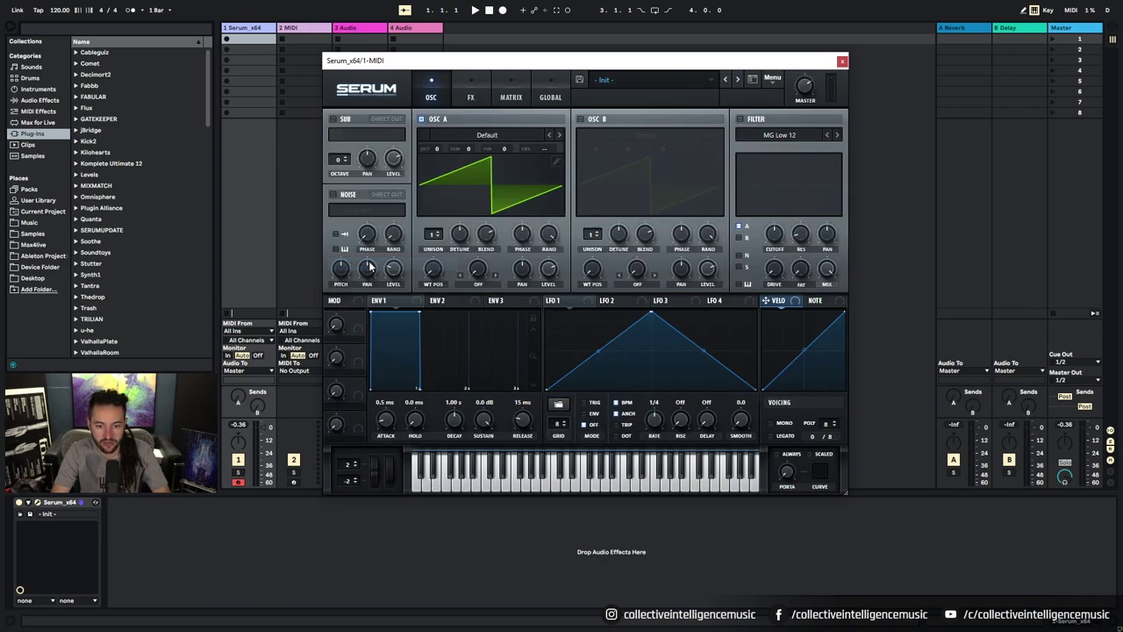
{"action": "left_click", "coordinate": [369, 95]}
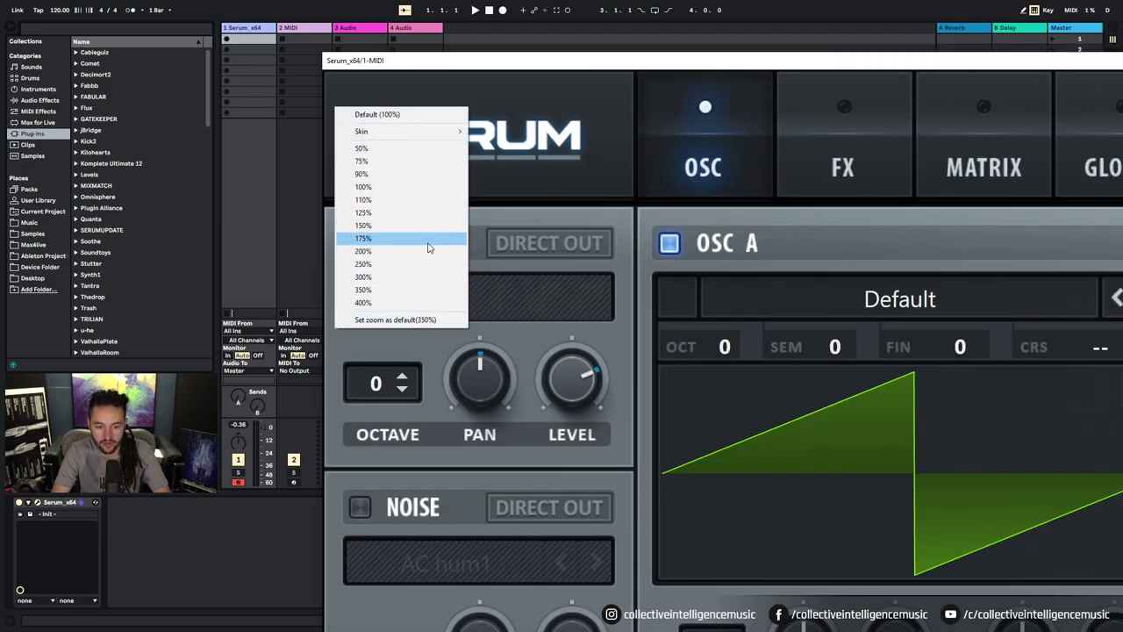
{"action": "left_click", "coordinate": [368, 252]}
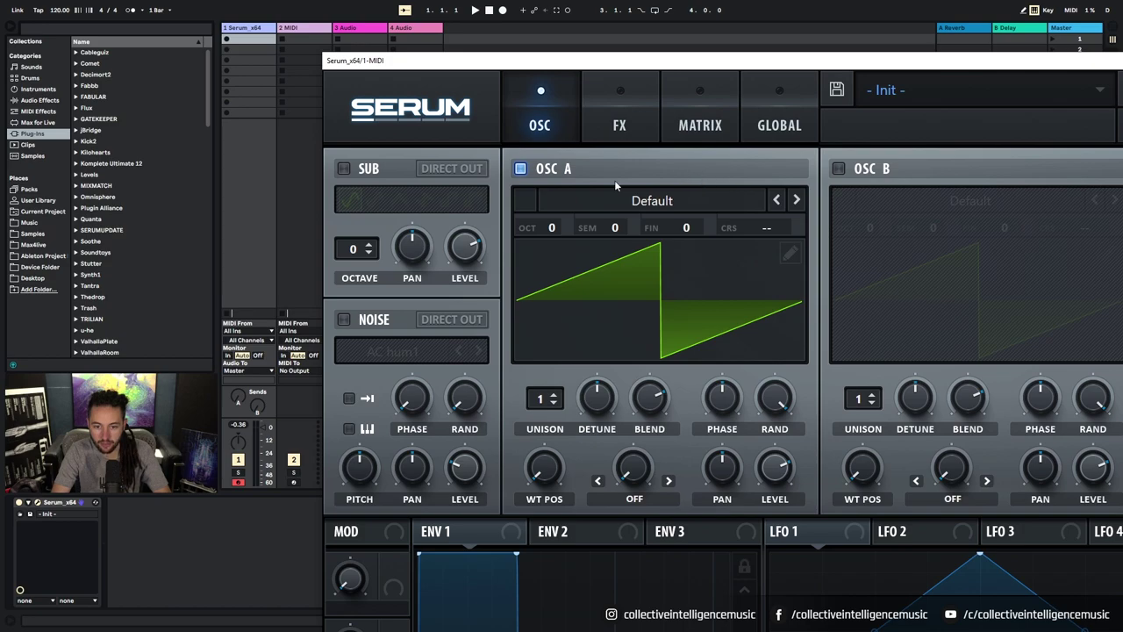
{"action": "left_click", "coordinate": [410, 107]}
{"action": "left_click", "coordinate": [387, 171]}
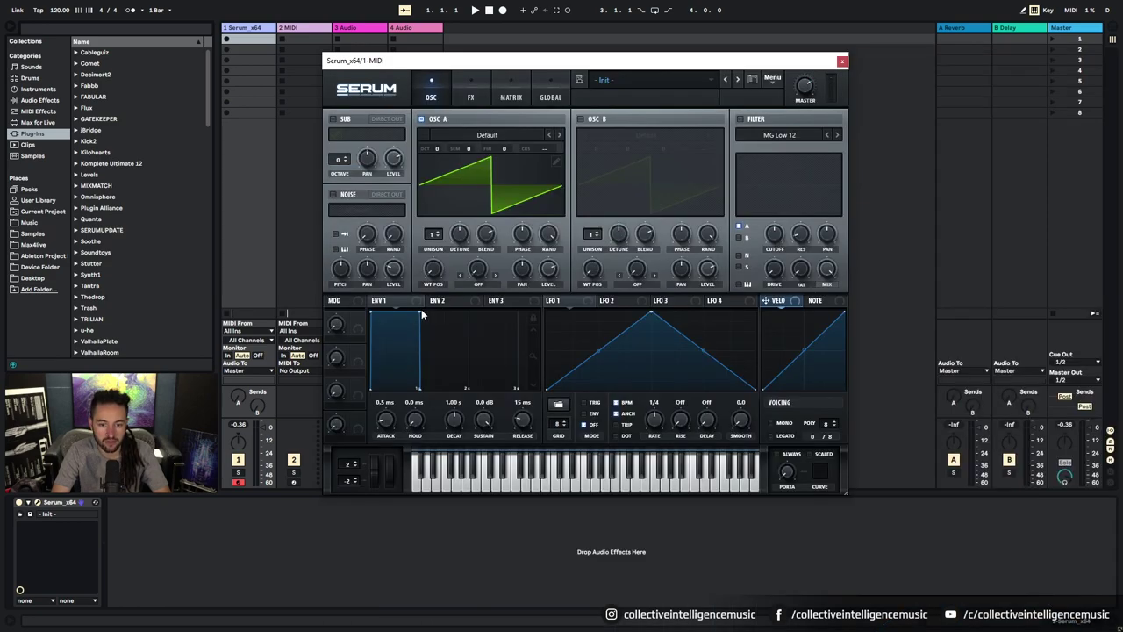
{"action": "left_click", "coordinate": [366, 89]}
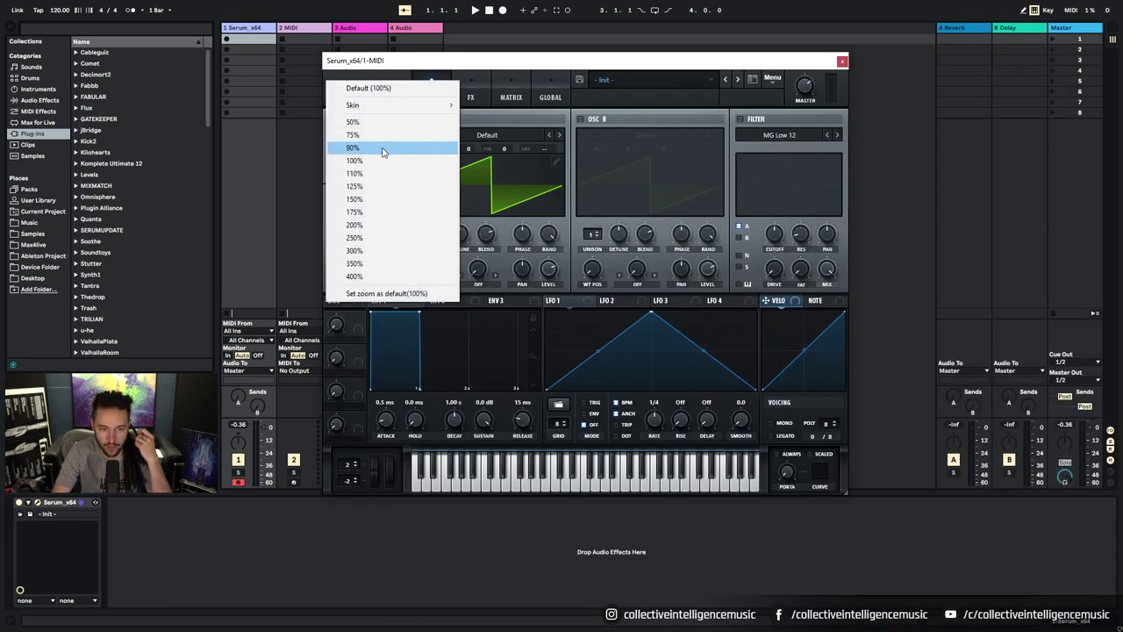
{"action": "left_click", "coordinate": [439, 60]}
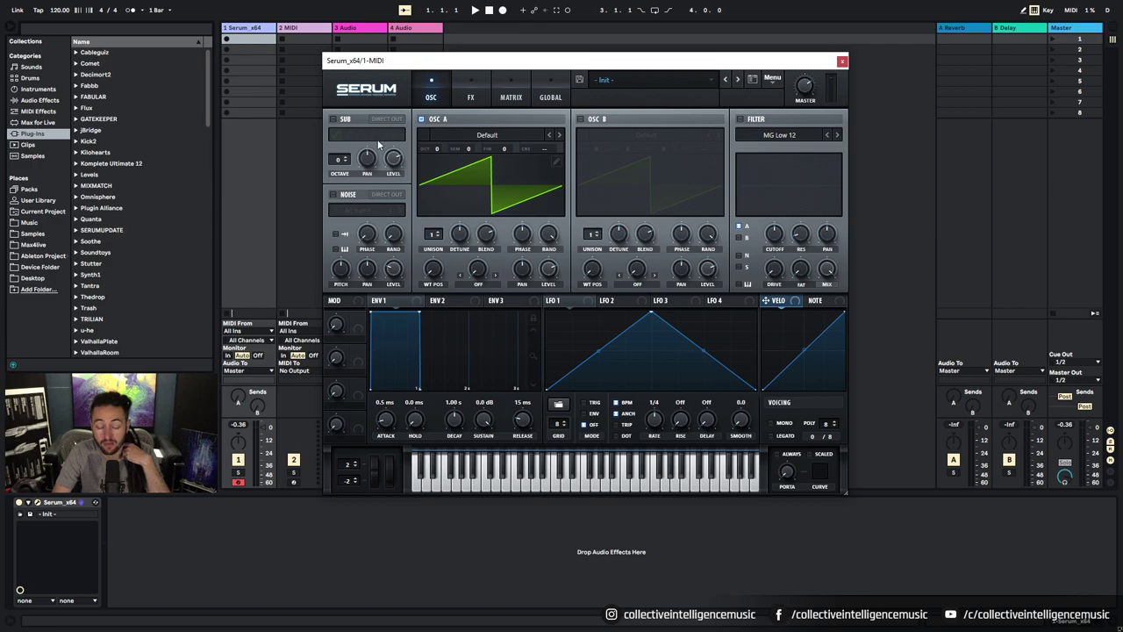
{"action": "left_click", "coordinate": [362, 95]}
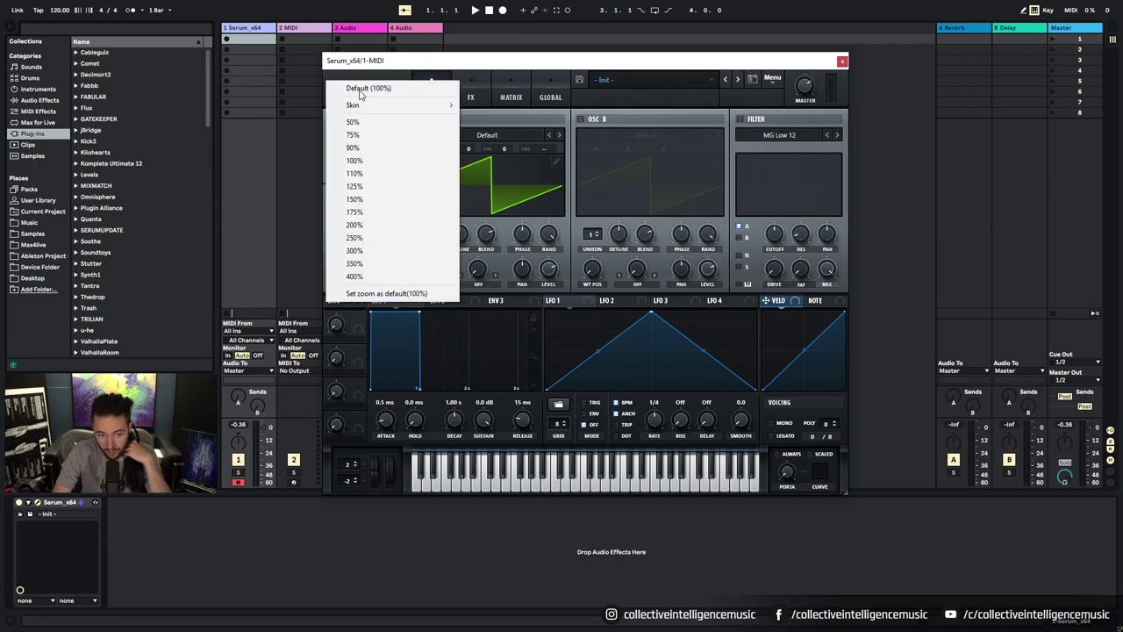
{"action": "left_click", "coordinate": [394, 71]}
{"action": "left_click", "coordinate": [370, 97]}
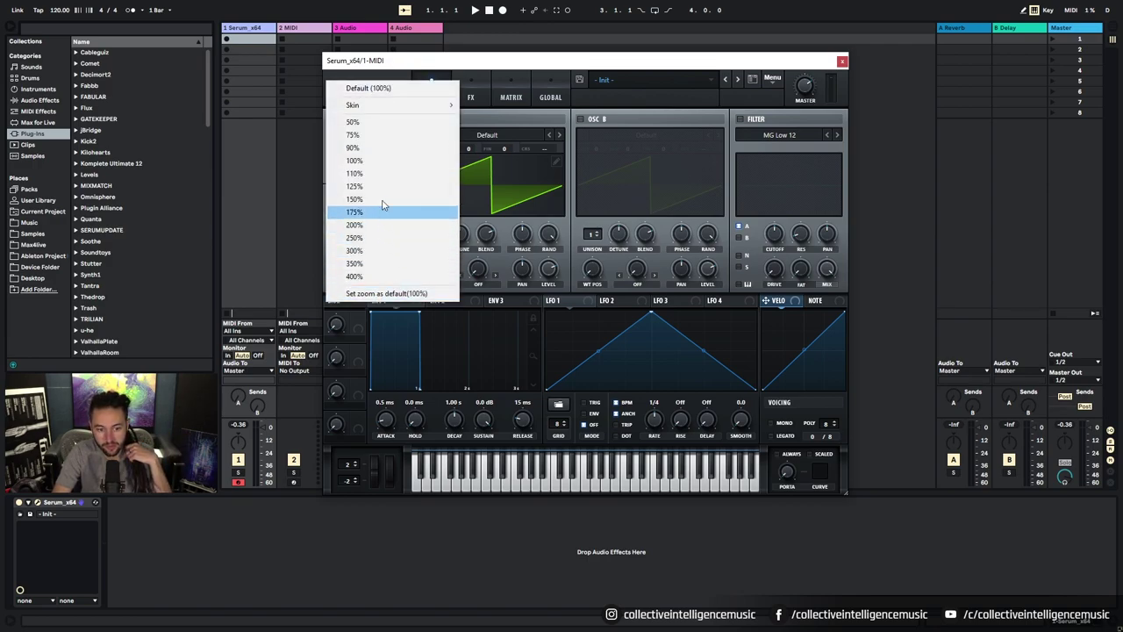
{"action": "left_click", "coordinate": [417, 63]}
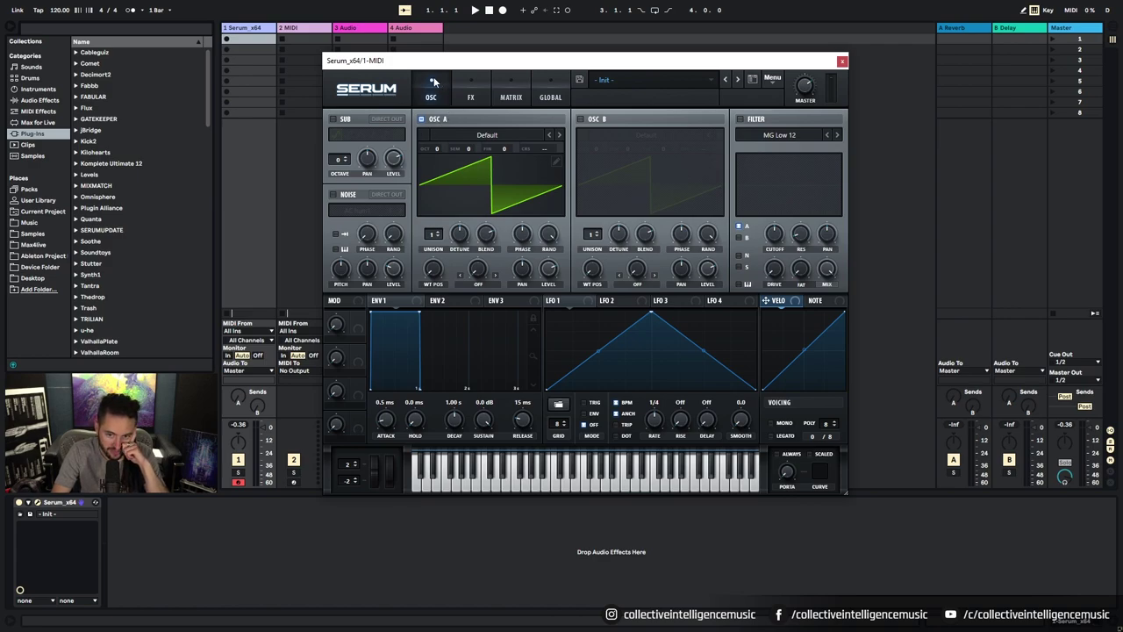
Look through the FX, Matrix and Global pages, and open the preset save dialog without saving
{"action": "left_click", "coordinate": [471, 97]}
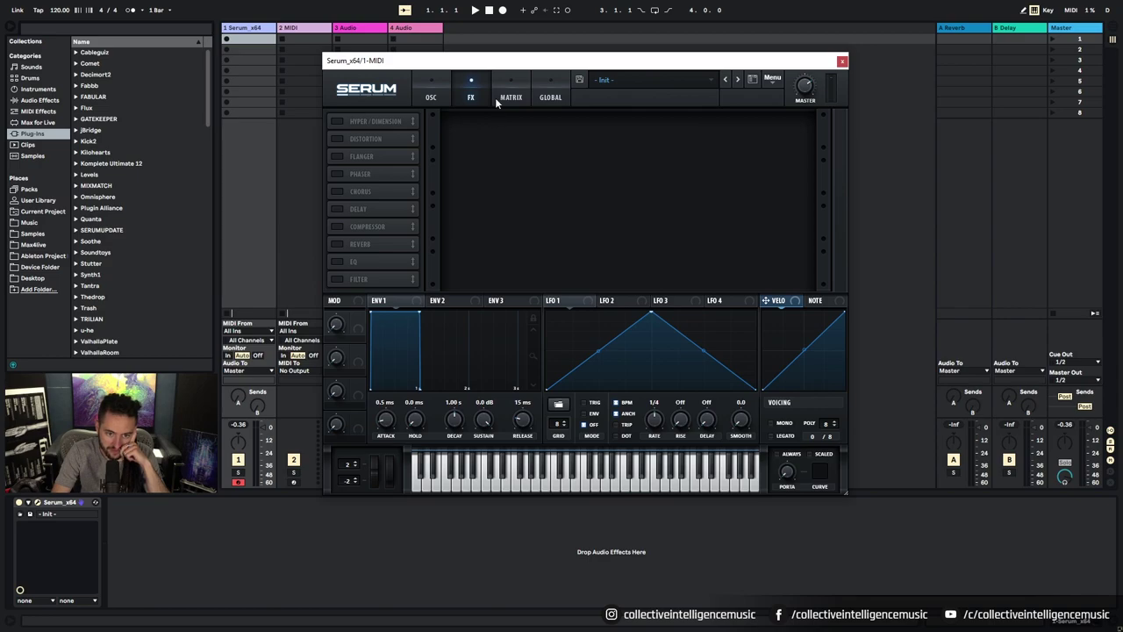
{"action": "left_click", "coordinate": [510, 97]}
{"action": "left_click", "coordinate": [540, 80]}
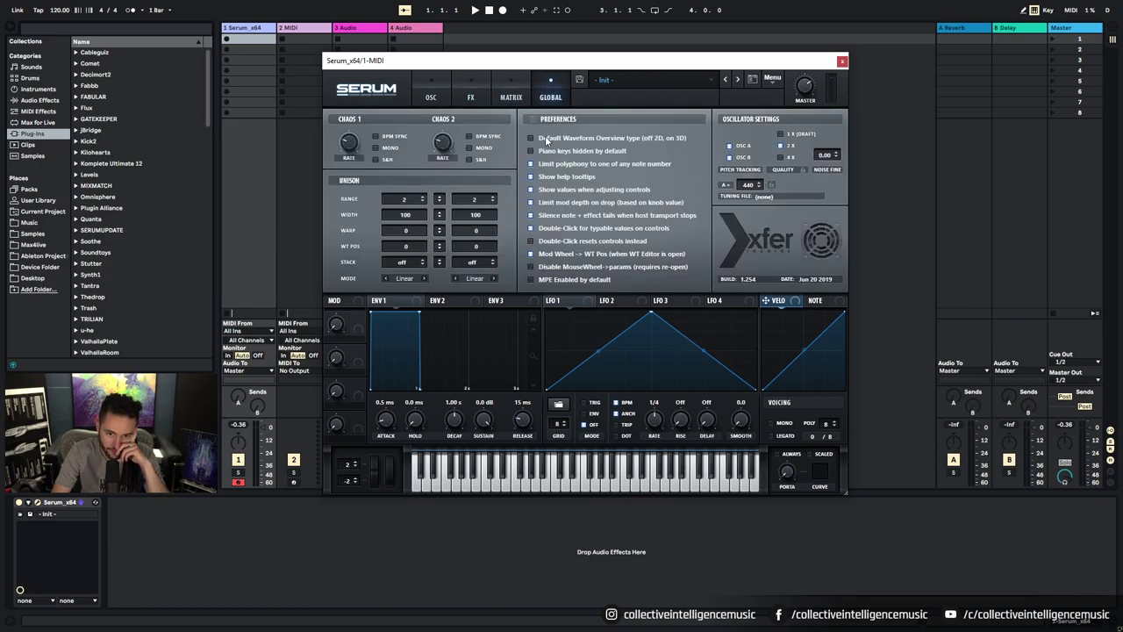
{"action": "left_click", "coordinate": [441, 92]}
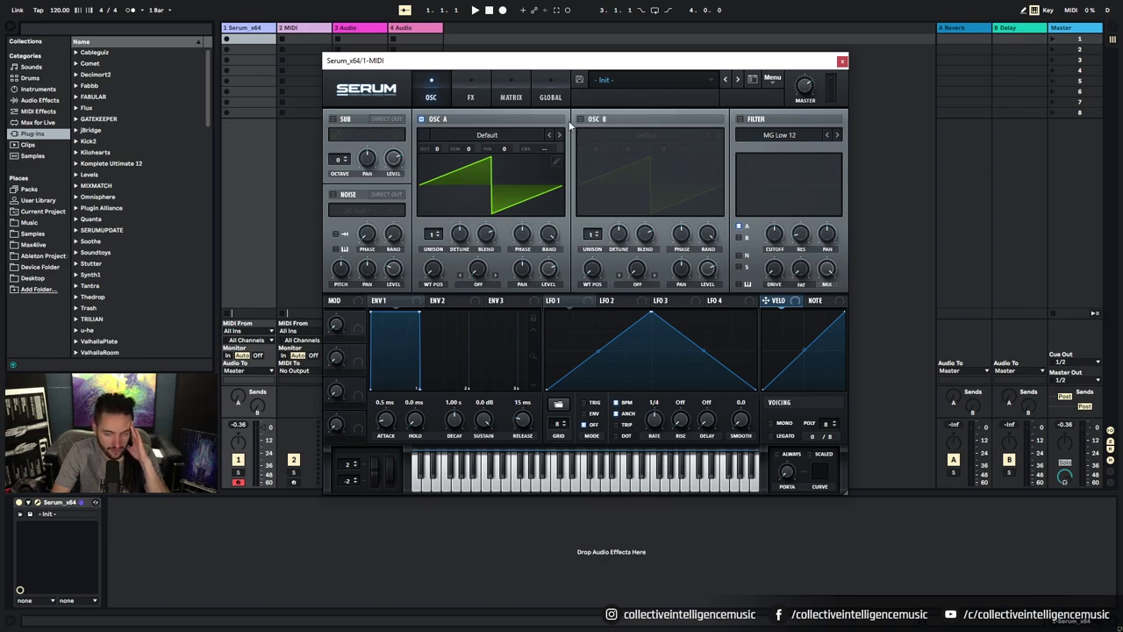
{"action": "left_click", "coordinate": [579, 79]}
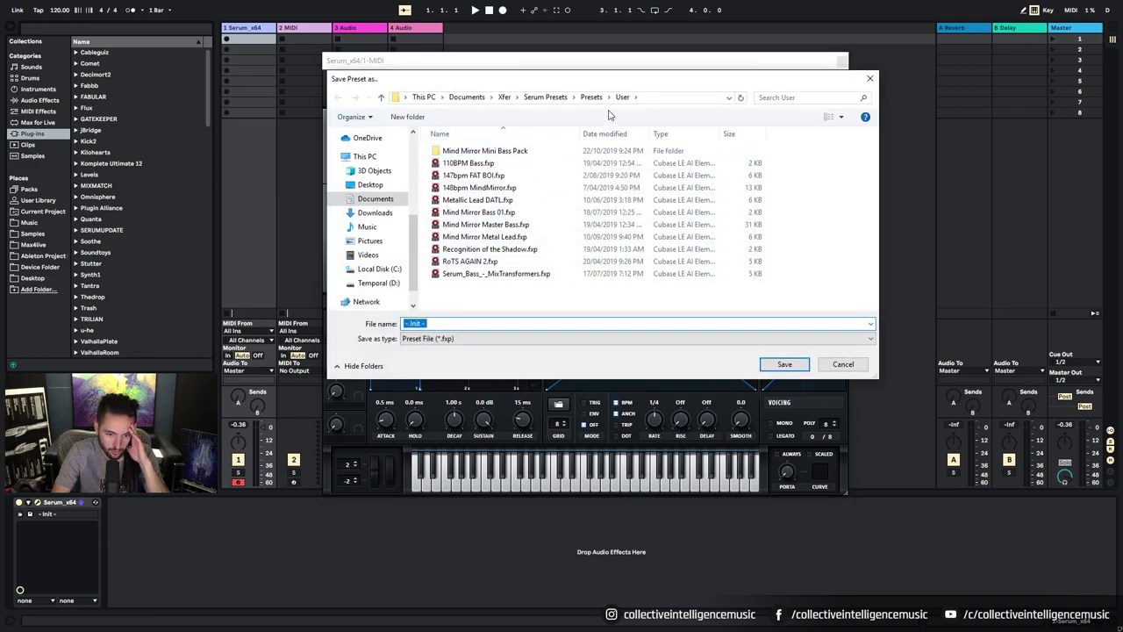
{"action": "left_click", "coordinate": [851, 367]}
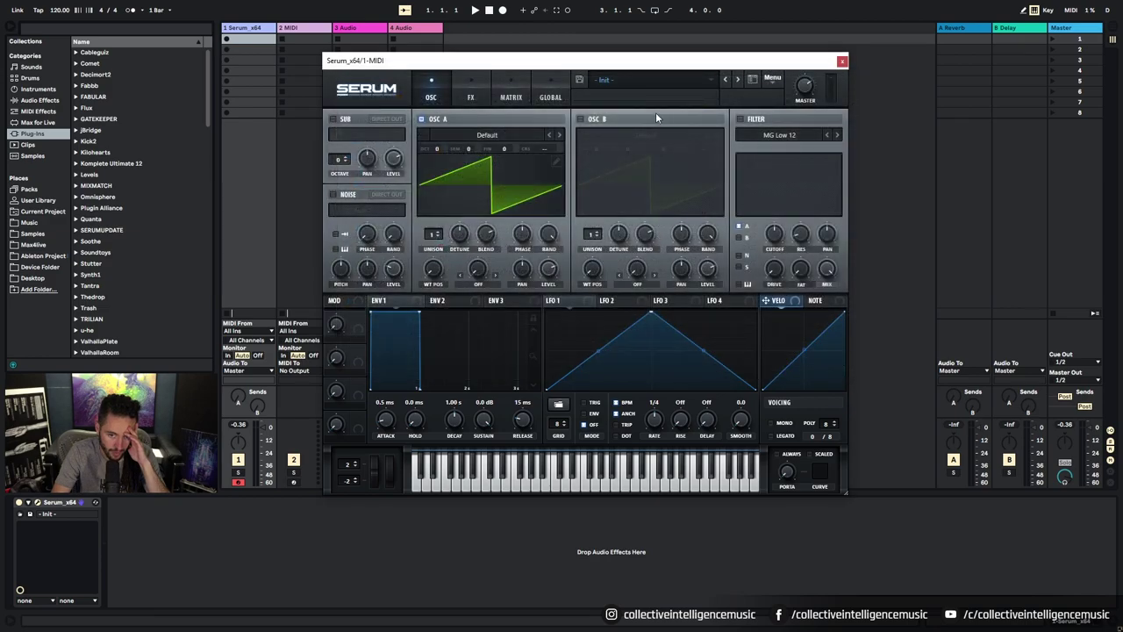
Load the preset BA Ampology [CFA] from the Bass category
{"action": "left_click", "coordinate": [640, 79]}
{"action": "mouse_move", "coordinate": [636, 107]}
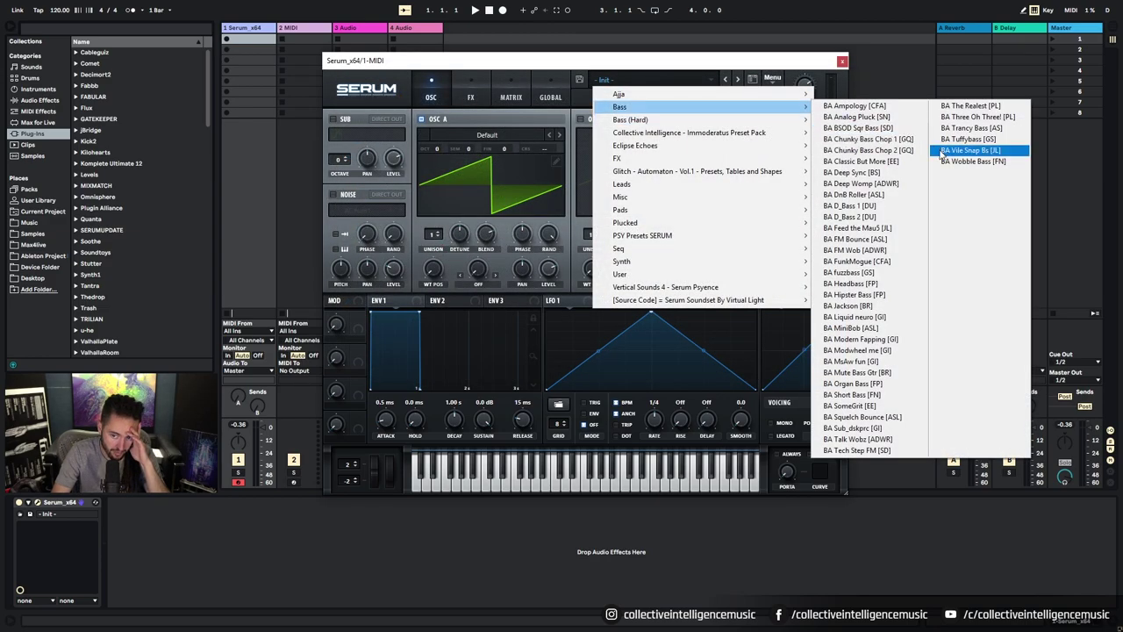
{"action": "left_click", "coordinate": [856, 106]}
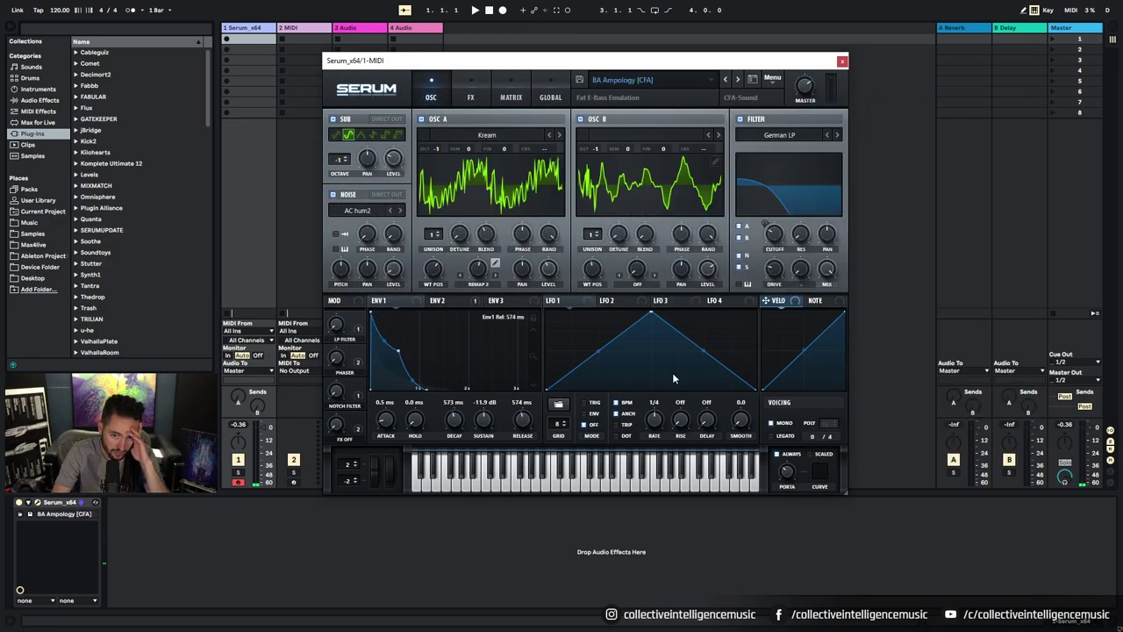
{"action": "type", "text": "ggf"}
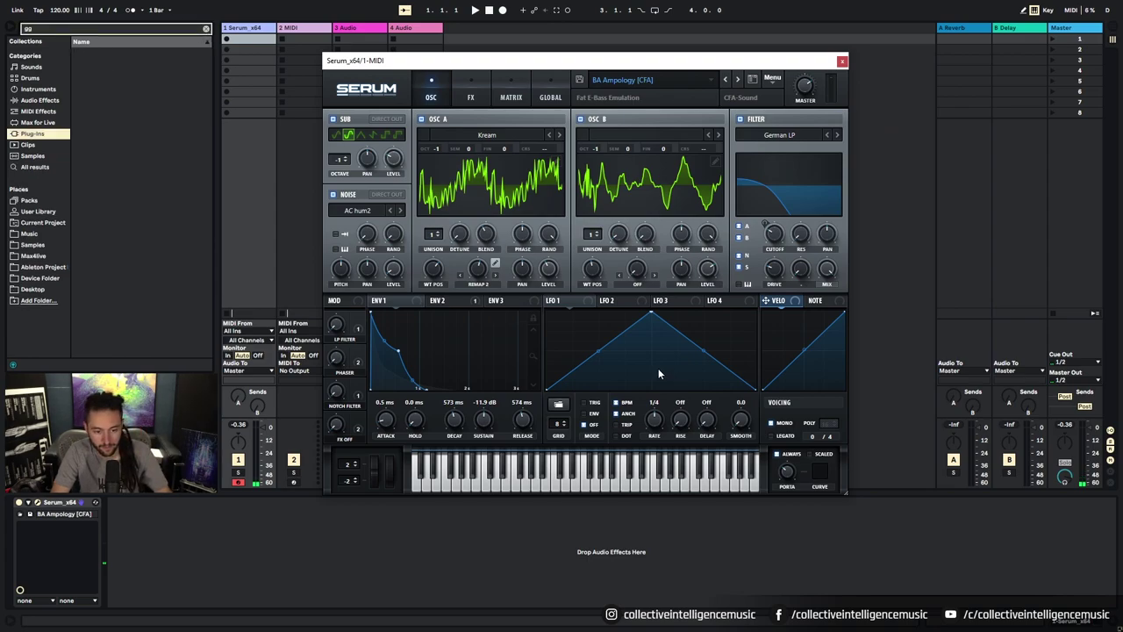
{"action": "left_click", "coordinate": [256, 34]}
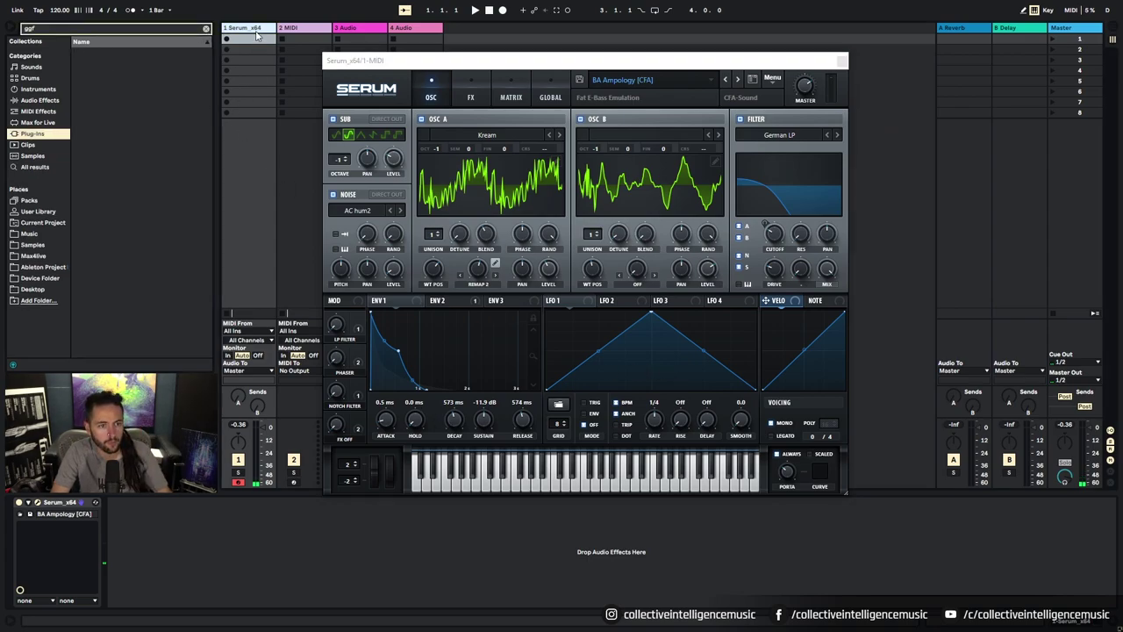
{"action": "left_click", "coordinate": [205, 28]}
{"action": "type", "text": "fff"}
{"action": "left_click", "coordinate": [207, 29]}
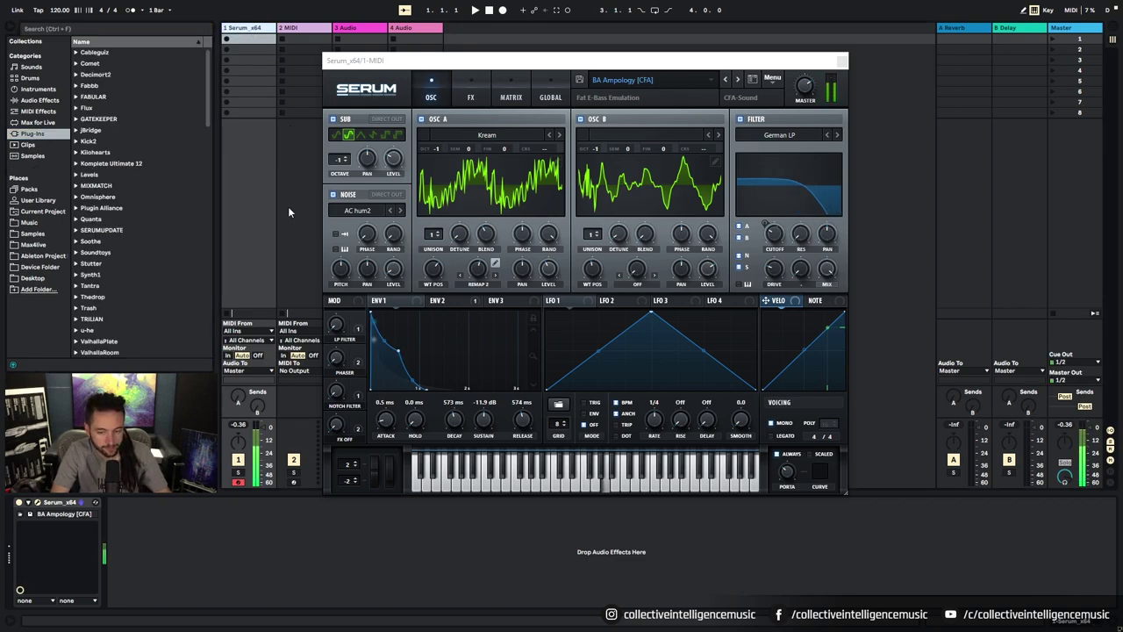
Step back and forth through the neighbouring bass presets, ending on BA Chunky Bass Chop 1 [GQ]
{"action": "left_click", "coordinate": [738, 80]}
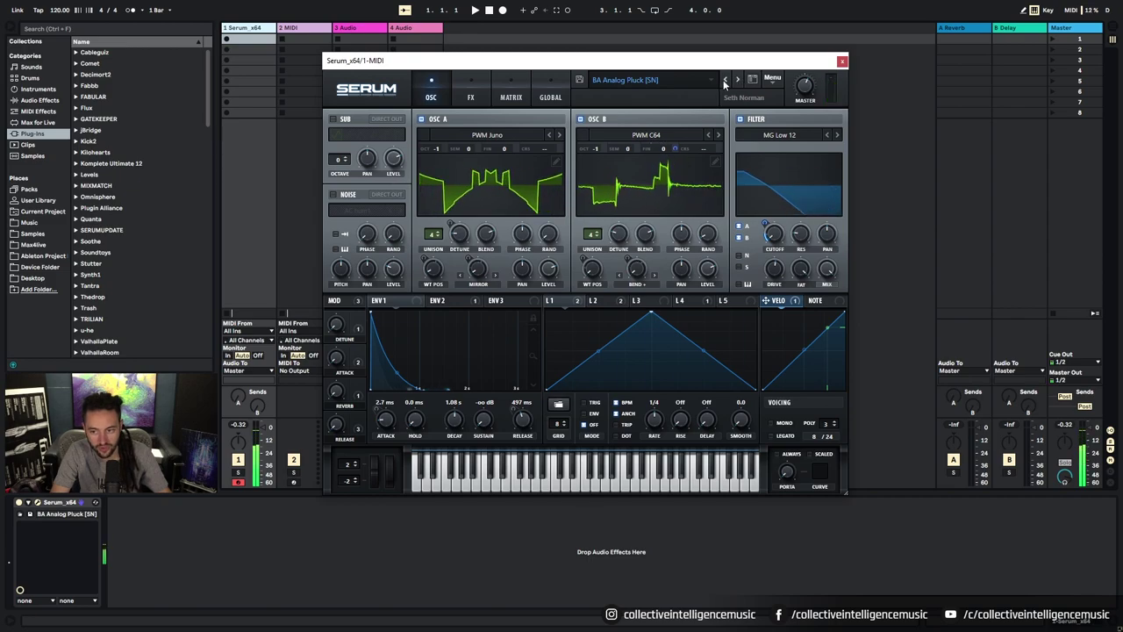
{"action": "left_click", "coordinate": [725, 81]}
{"action": "left_click", "coordinate": [725, 80]}
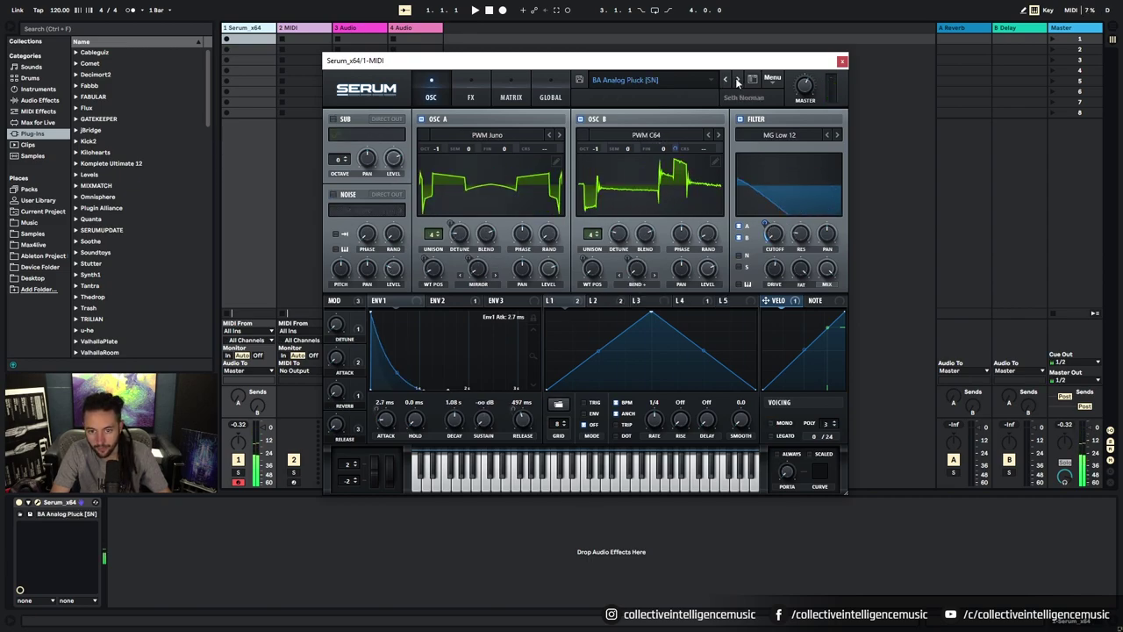
{"action": "left_click", "coordinate": [726, 81]}
{"action": "left_click", "coordinate": [726, 81]}
{"action": "left_click", "coordinate": [739, 81]}
{"action": "left_click", "coordinate": [739, 81]}
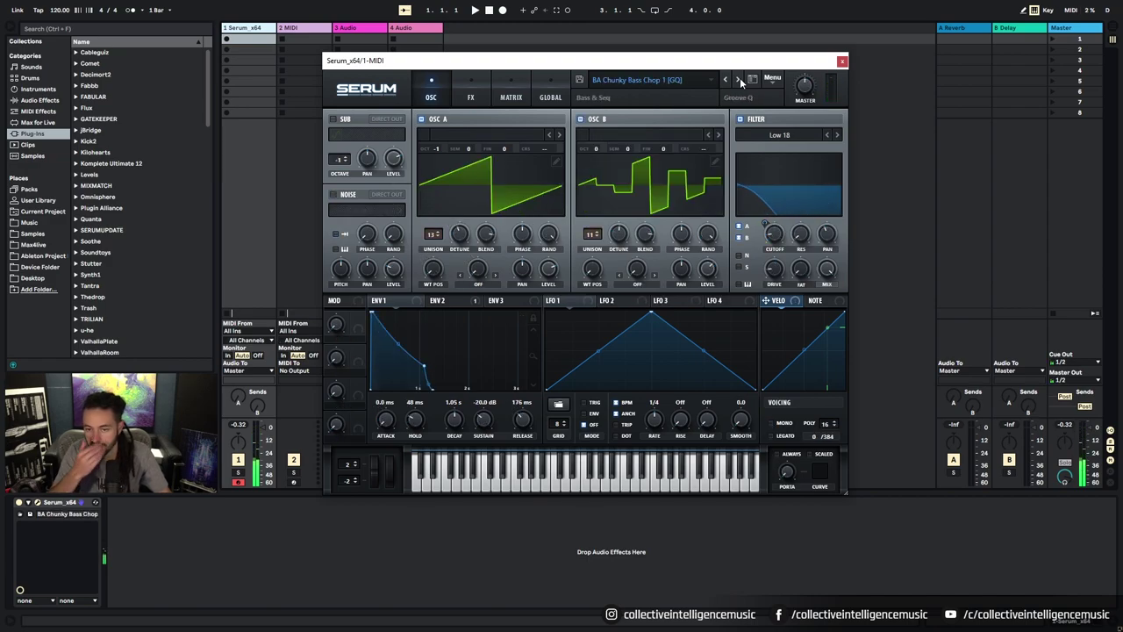
Open the full preset browser, filter the presets to the Bass category, and close the browser
{"action": "left_click", "coordinate": [751, 80]}
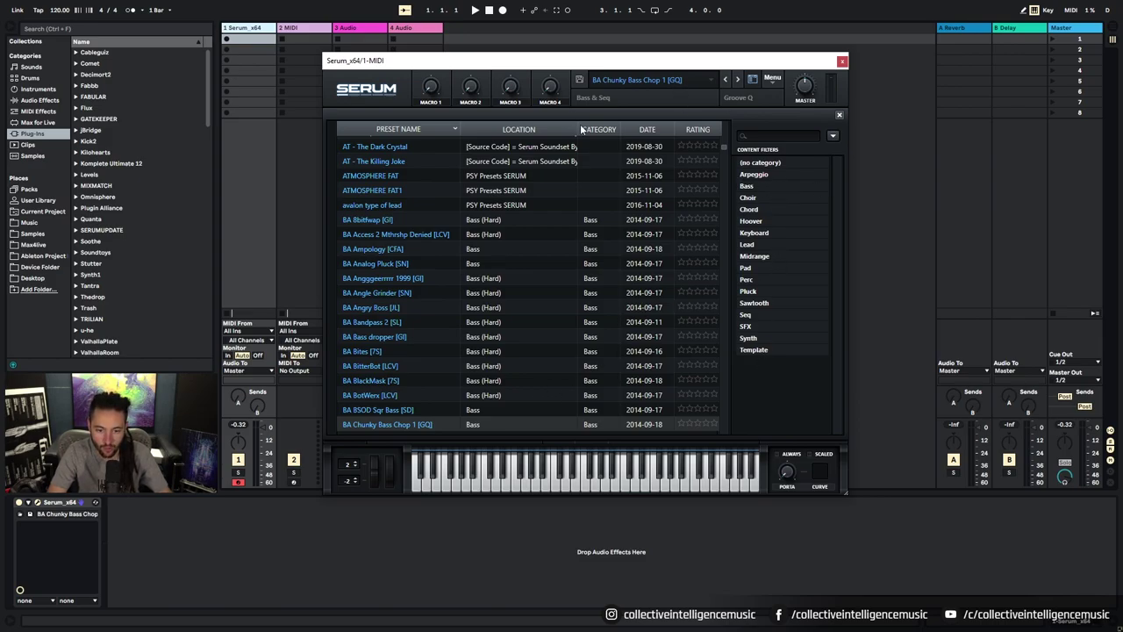
{"action": "mouse_move", "coordinate": [723, 150]}
{"action": "left_mouse_down"}
{"action": "mouse_move", "coordinate": [723, 437]}
{"action": "mouse_move", "coordinate": [737, 139]}
{"action": "left_mouse_up"}
{"action": "left_click", "coordinate": [747, 186]}
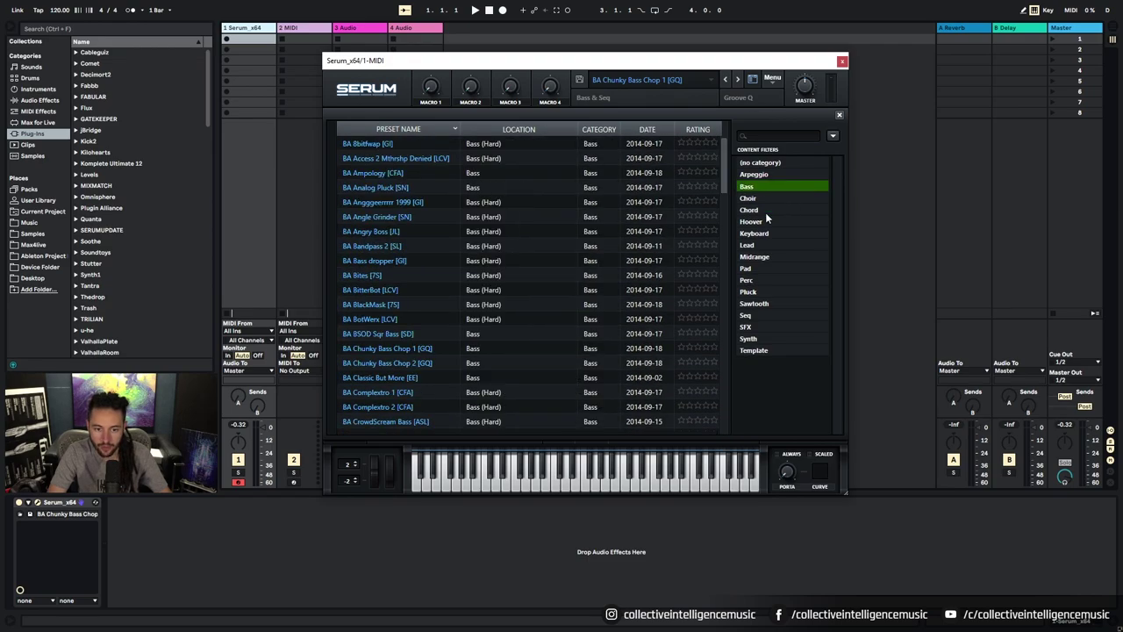
{"action": "left_click", "coordinate": [839, 116]}
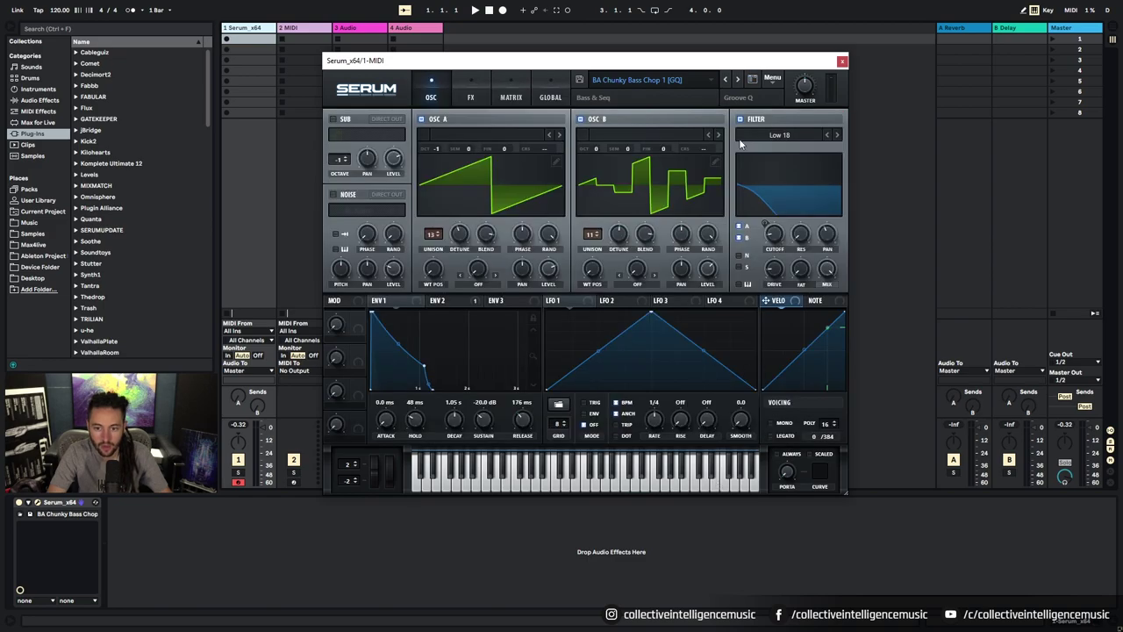
Initialize the patch with Init Preset, clearing the loaded bass sound
{"action": "left_click", "coordinate": [773, 79]}
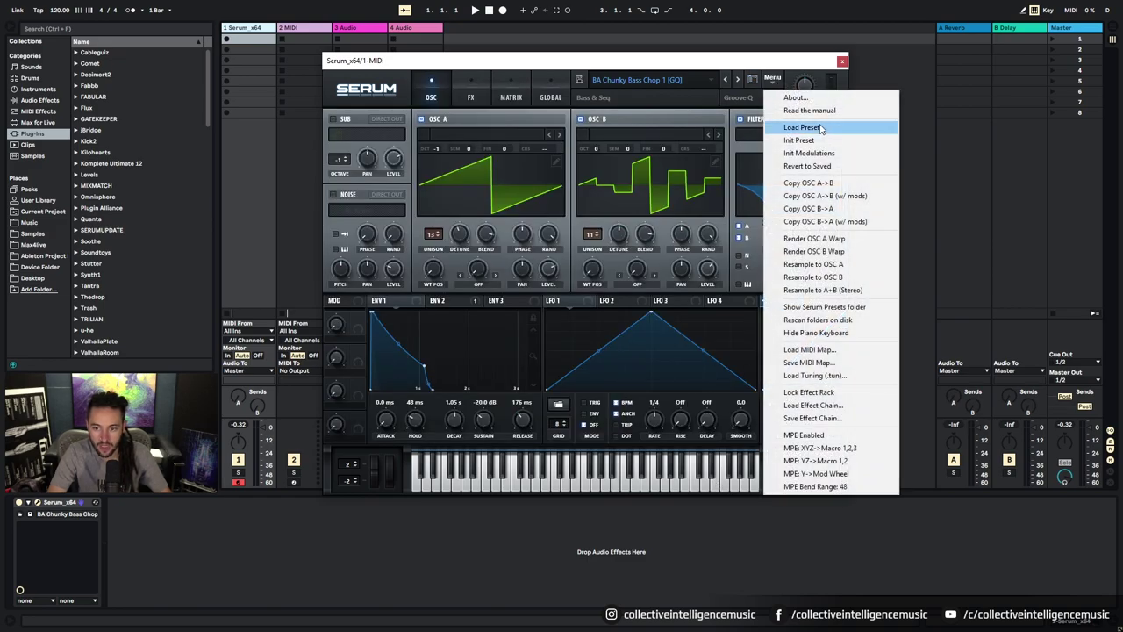
{"action": "left_click", "coordinate": [799, 141]}
{"action": "left_click", "coordinate": [770, 78]}
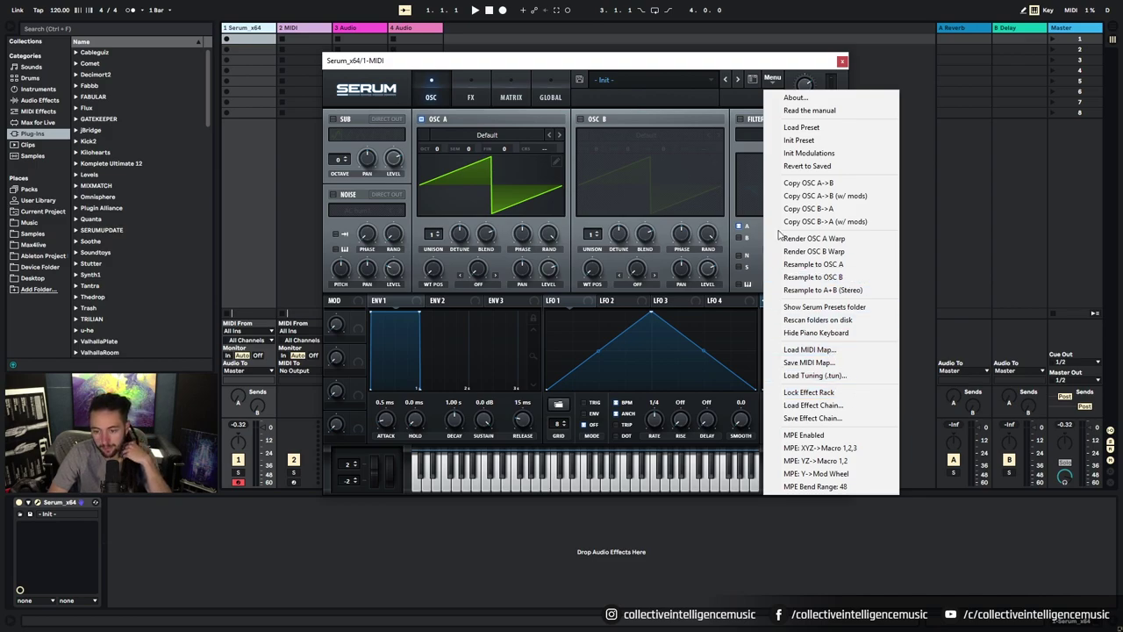
{"action": "left_click", "coordinate": [807, 71]}
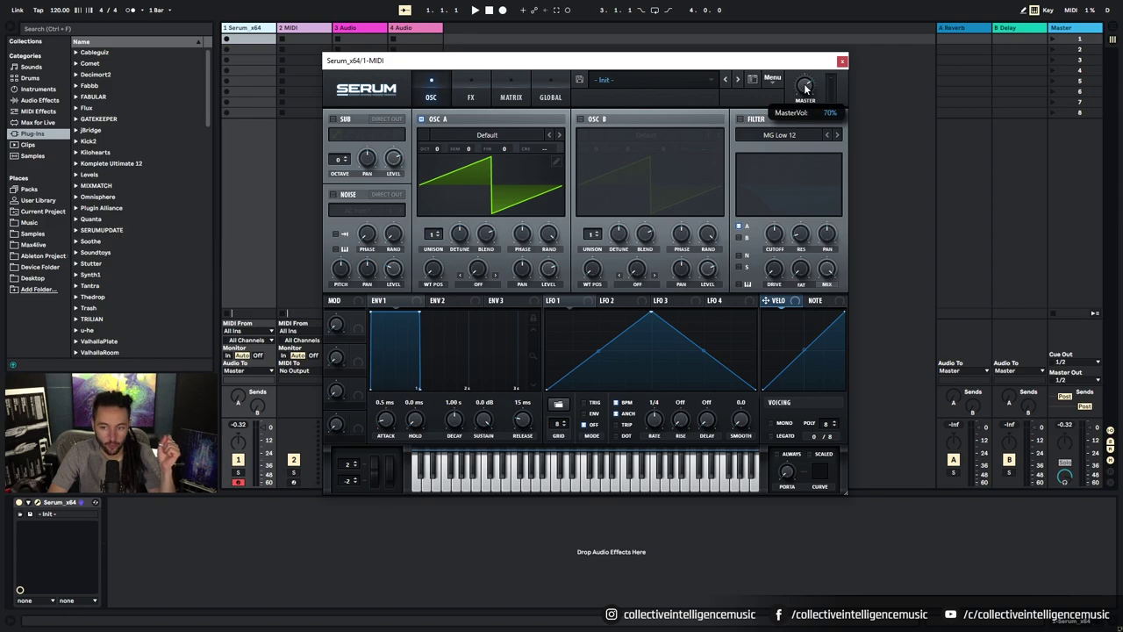
Try different master volume levels, including 100%, and reset the master volume to its default
{"action": "left_click_drag", "start_coordinate": [806, 88], "coordinate": [832, 243]}
{"action": "right_click", "coordinate": [805, 86]}
{"action": "left_click", "coordinate": [856, 151]}
{"action": "right_click", "coordinate": [809, 88]}
{"action": "left_click", "coordinate": [845, 152]}
{"action": "right_click", "coordinate": [805, 86]}
{"action": "left_click", "coordinate": [844, 151]}
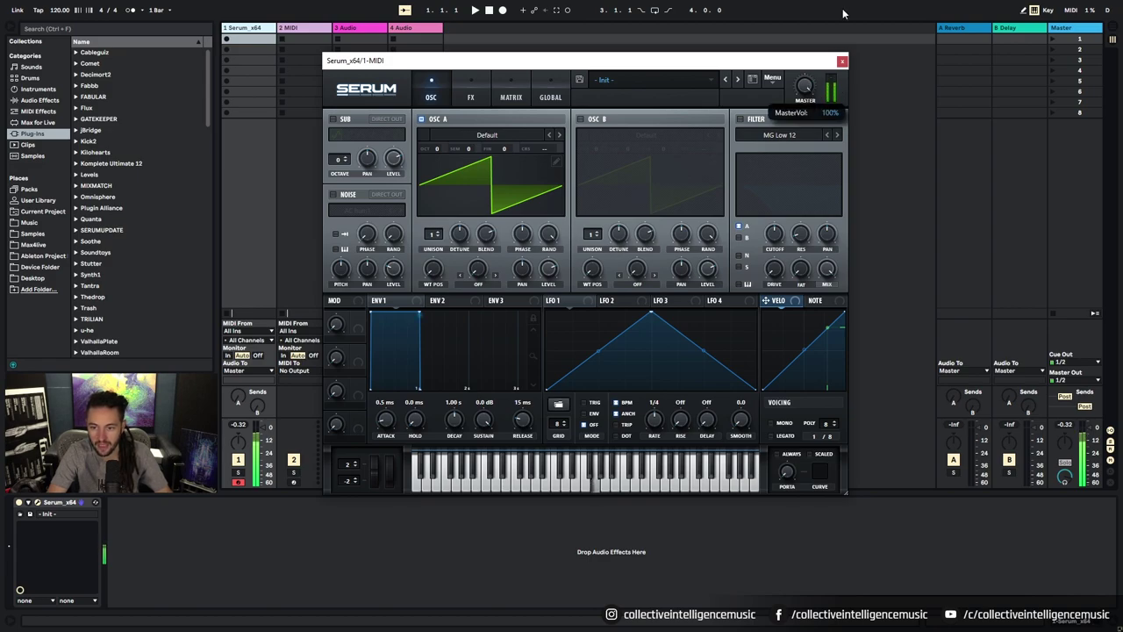
{"action": "right_click", "coordinate": [805, 86]}
{"action": "left_click", "coordinate": [838, 152]}
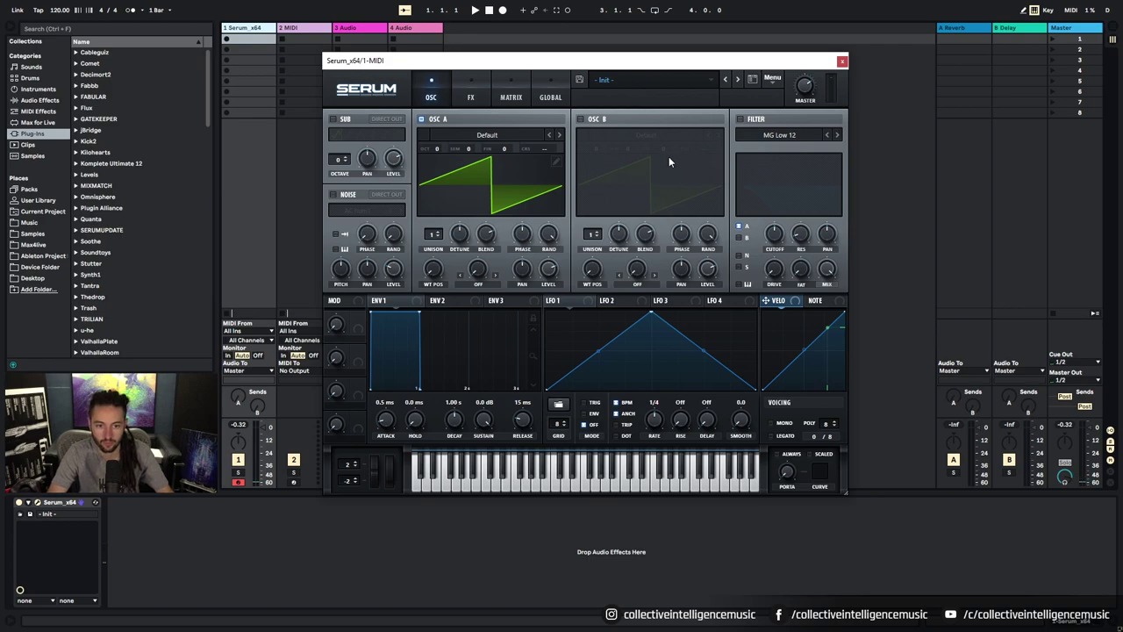
Toggle oscillator A off and back on to compare the two states
{"action": "left_click", "coordinate": [422, 118]}
{"action": "left_click", "coordinate": [422, 119]}
{"action": "left_click", "coordinate": [421, 119]}
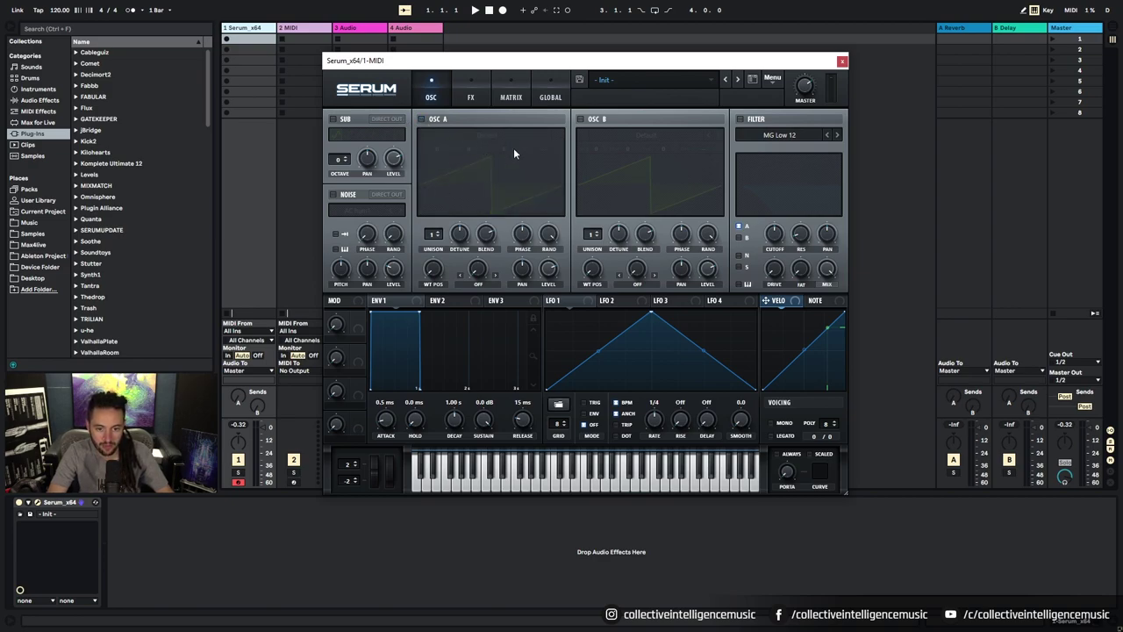
{"action": "left_click", "coordinate": [421, 119]}
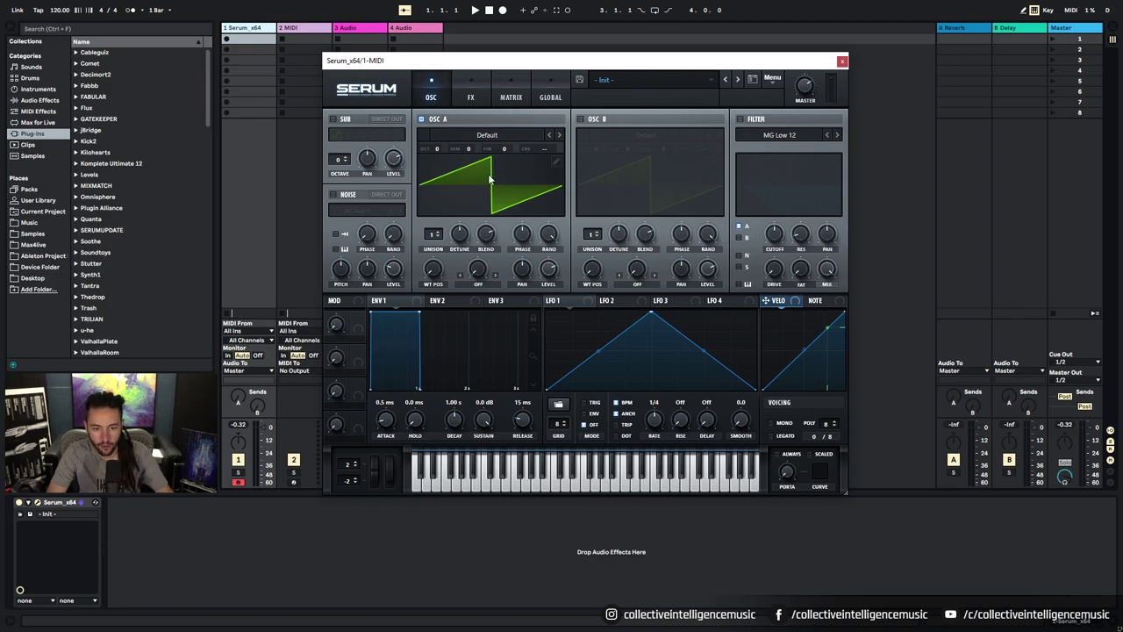
Try different octave shifts on oscillator A, including +1, -4 and -2, and reset the octave to its default
{"action": "left_click_drag", "start_coordinate": [444, 151], "coordinate": [448, 119]}
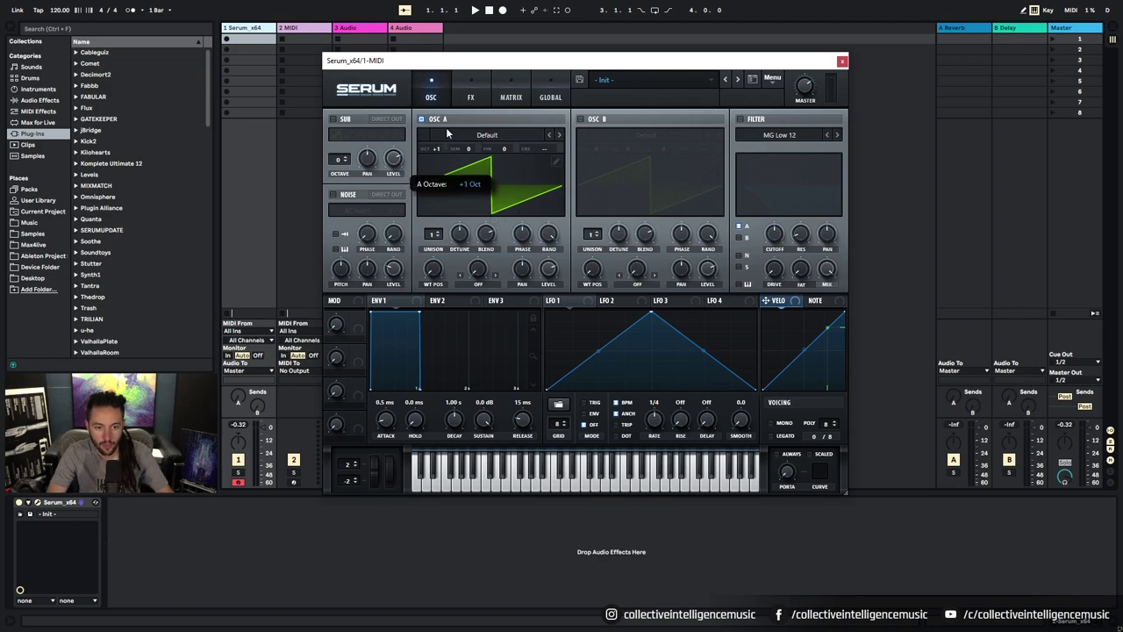
{"action": "left_click_drag", "start_coordinate": [445, 212], "coordinate": [448, 302]}
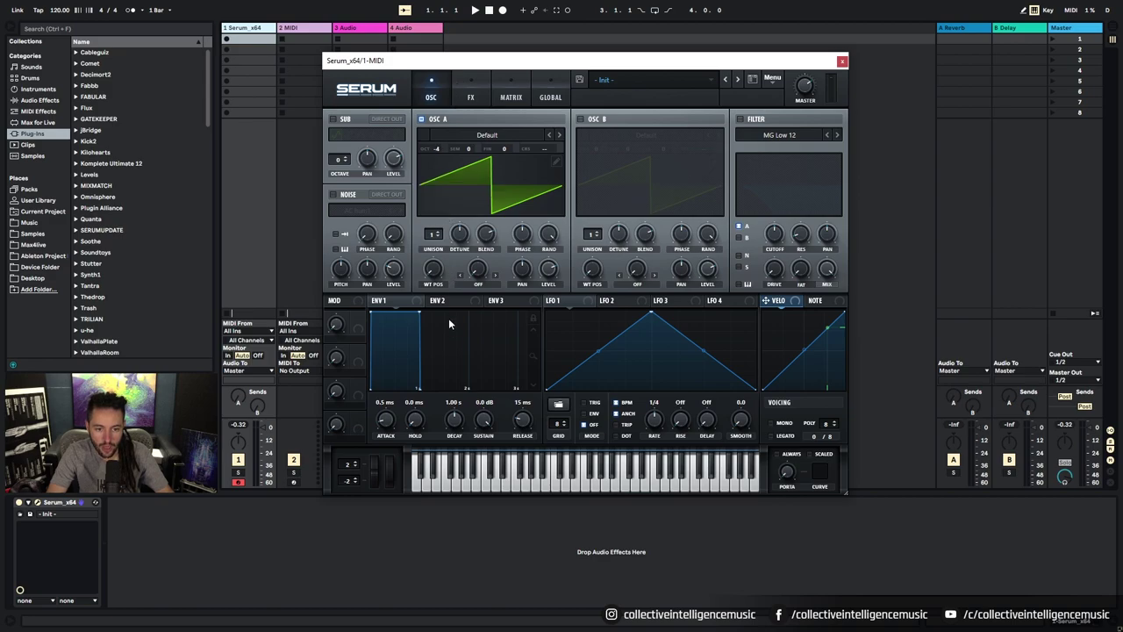
{"action": "mouse_move", "coordinate": [436, 148]}
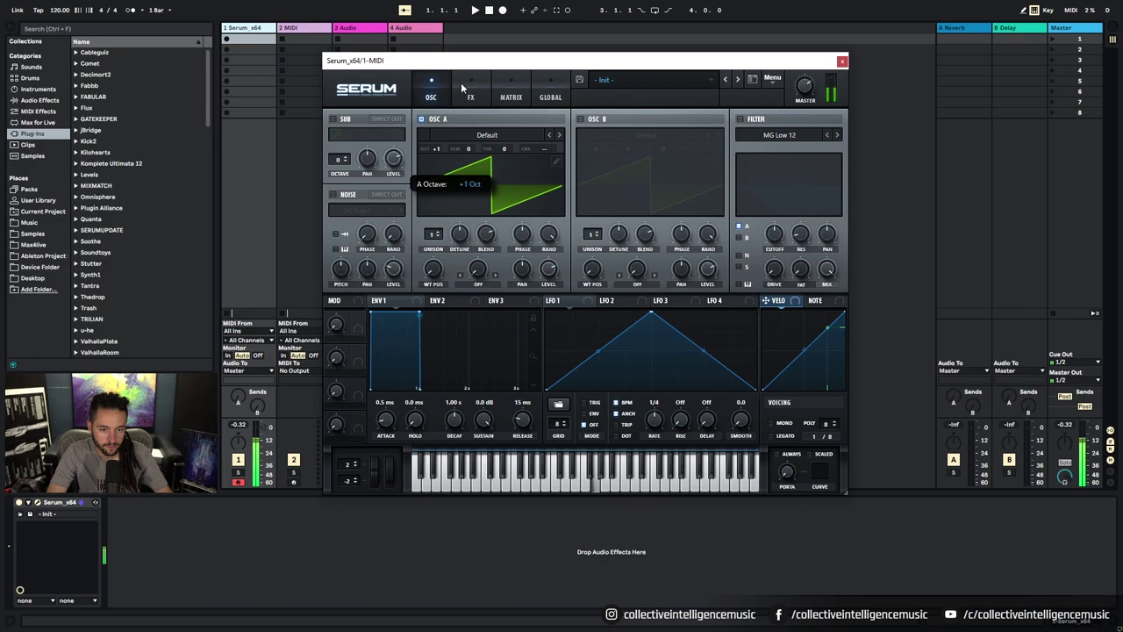
{"action": "left_click_drag", "start_coordinate": [459, 303], "coordinate": [438, 151]}
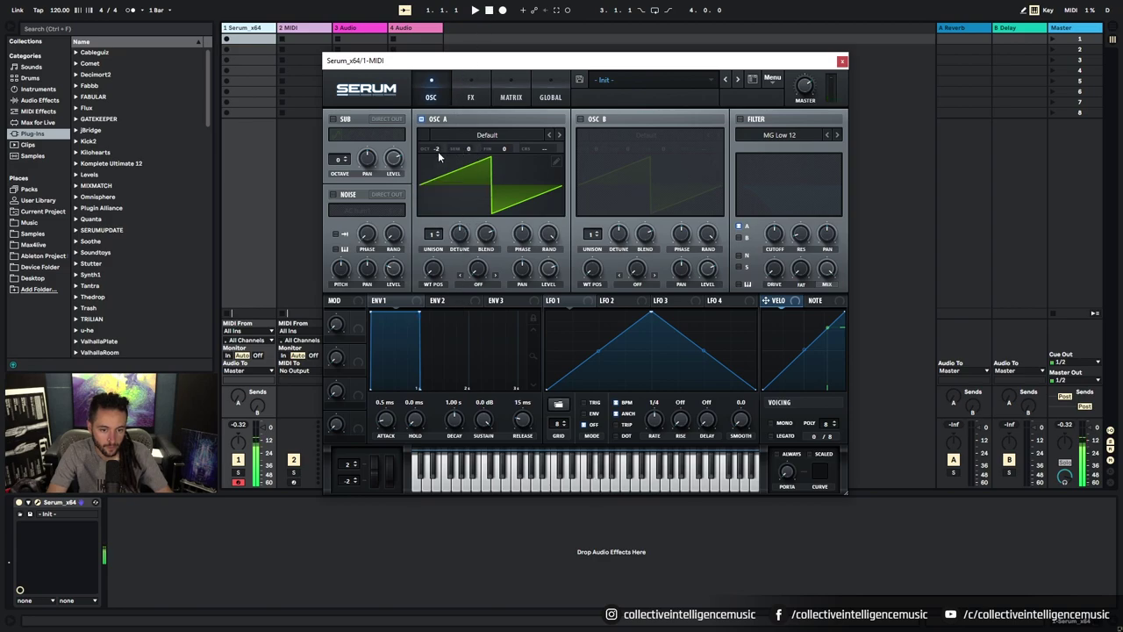
{"action": "right_click", "coordinate": [439, 148]}
{"action": "left_click", "coordinate": [466, 159]}
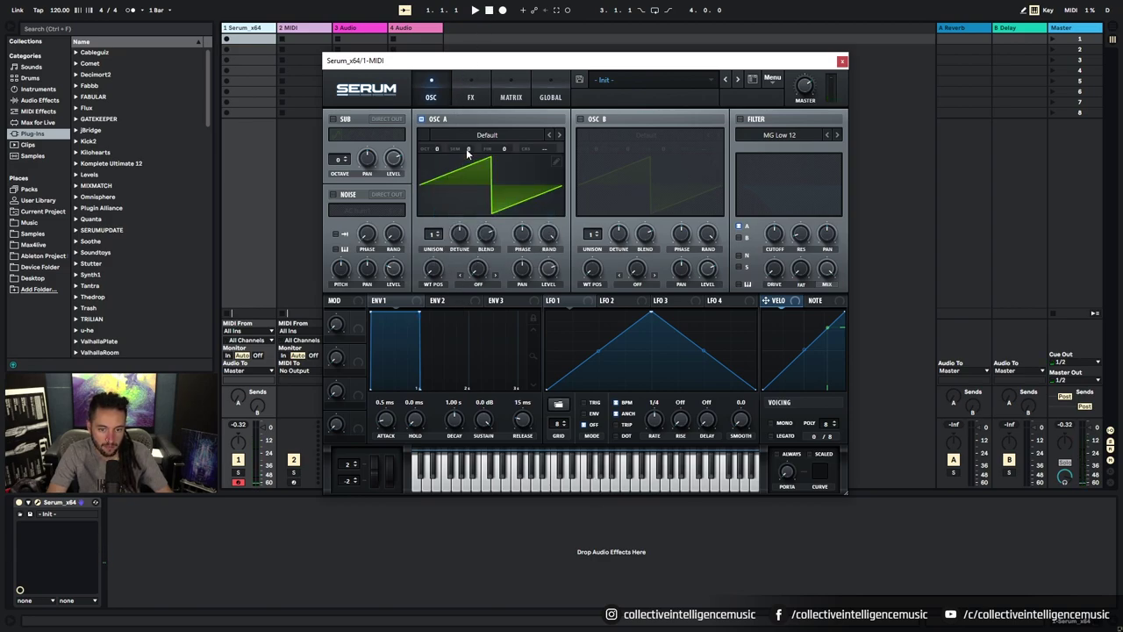
Try shifting oscillator A's pitch by semitones and reset the semitone setting to its default
{"action": "left_click_drag", "start_coordinate": [468, 152], "coordinate": [469, 188]}
{"action": "right_click", "coordinate": [466, 150]}
{"action": "left_click", "coordinate": [497, 212]}
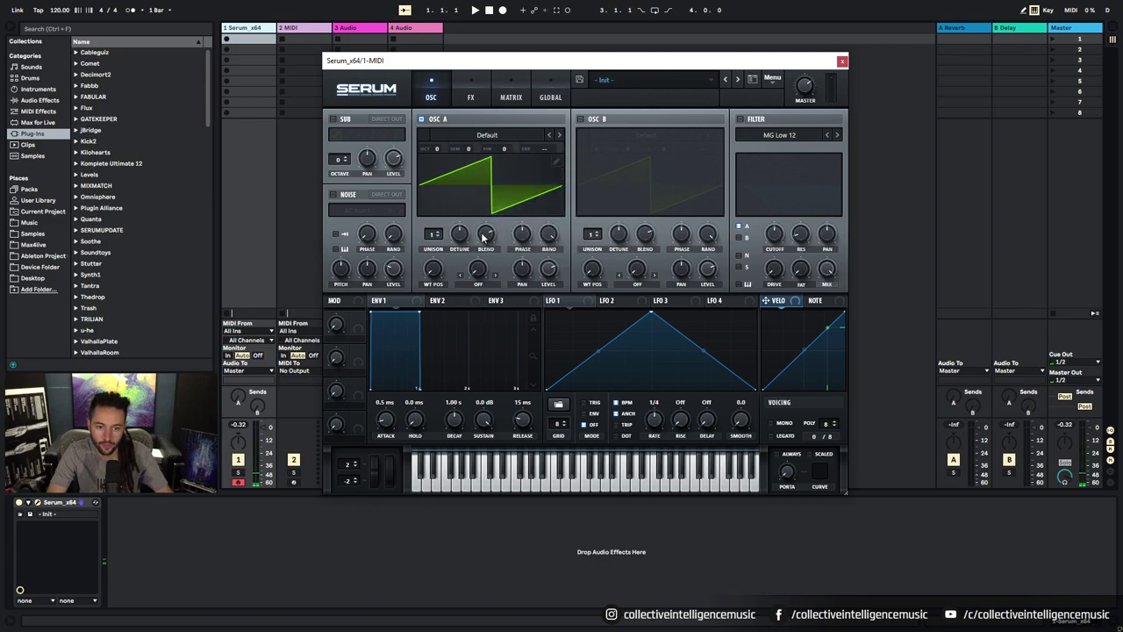
Try fine-tuning oscillator A's pitch and reset the fine tuning to its default
{"action": "left_click_drag", "start_coordinate": [506, 150], "coordinate": [522, 267]}
{"action": "left_click", "coordinate": [506, 136]}
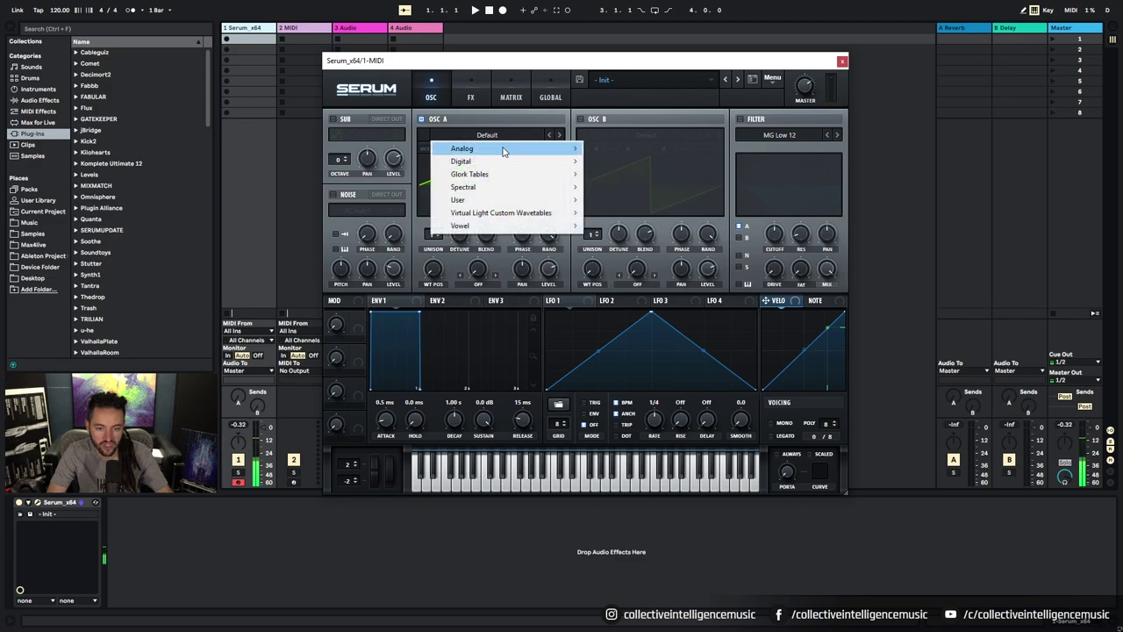
{"action": "left_click", "coordinate": [508, 139]}
{"action": "right_click", "coordinate": [508, 145]}
{"action": "left_click", "coordinate": [531, 211]}
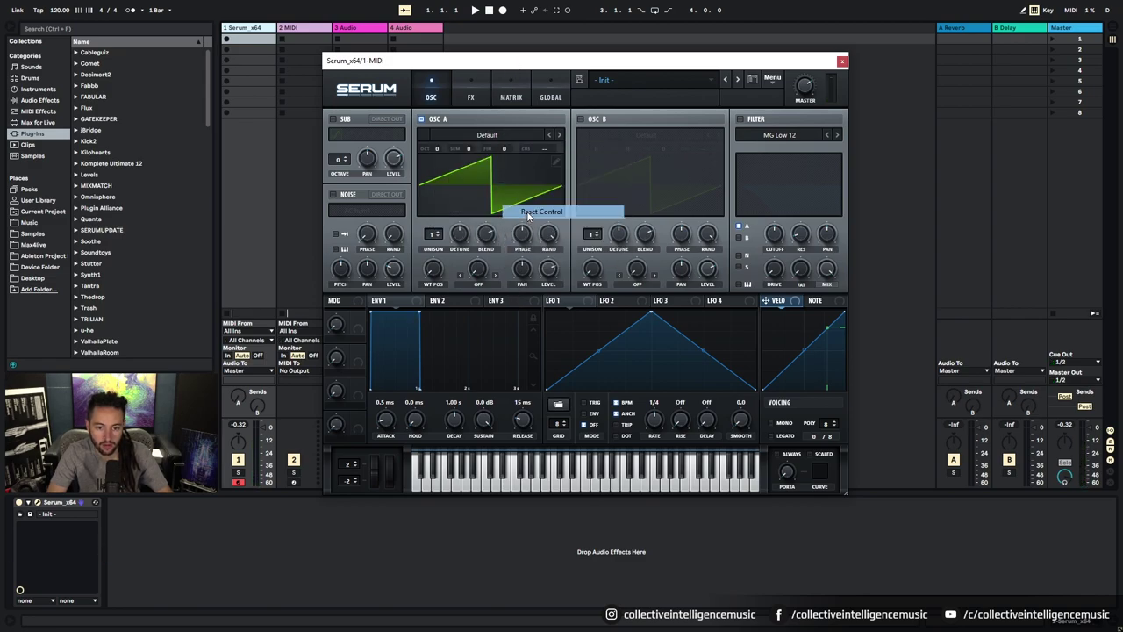
Try different coarse pitch offsets on oscillator A, including -35.32, and reset the coarse pitch to its default
{"action": "left_click_drag", "start_coordinate": [546, 153], "coordinate": [566, 131]}
{"action": "mouse_move", "coordinate": [589, 48]}
{"action": "left_mouse_down"}
{"action": "mouse_move", "coordinate": [597, 24]}
{"action": "mouse_move", "coordinate": [596, 54]}
{"action": "left_mouse_up"}
{"action": "right_click", "coordinate": [543, 146]}
{"action": "left_click", "coordinate": [570, 211]}
{"action": "left_click_drag", "start_coordinate": [436, 148], "coordinate": [553, 197]}
{"action": "left_click_drag", "start_coordinate": [548, 235], "coordinate": [553, 163]}
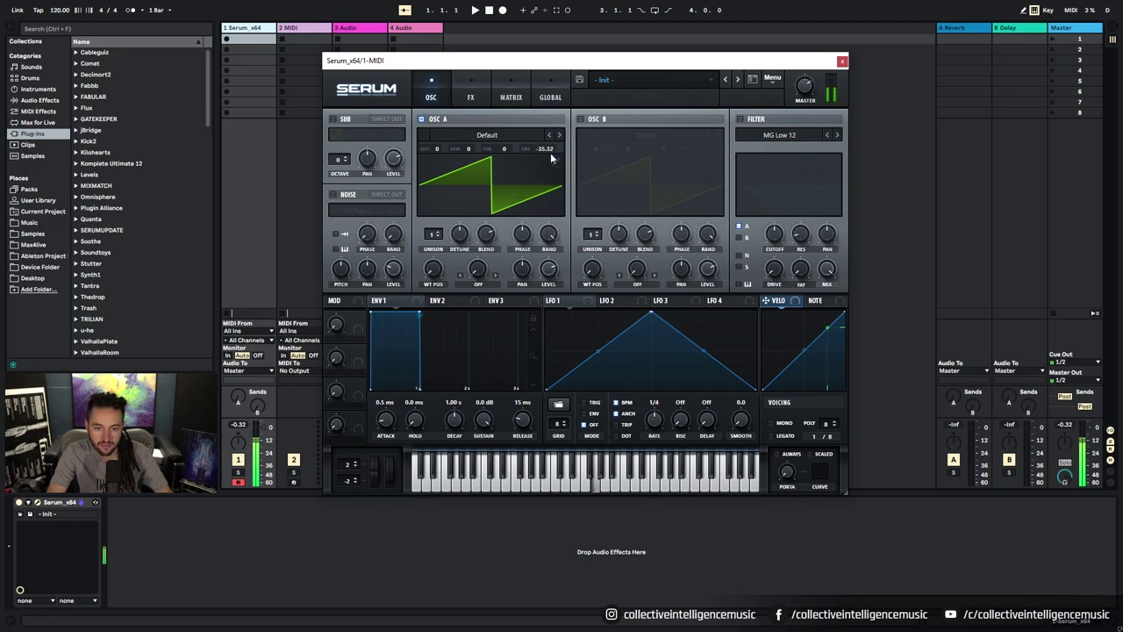
{"action": "right_click", "coordinate": [545, 148]}
{"action": "left_click", "coordinate": [583, 211]}
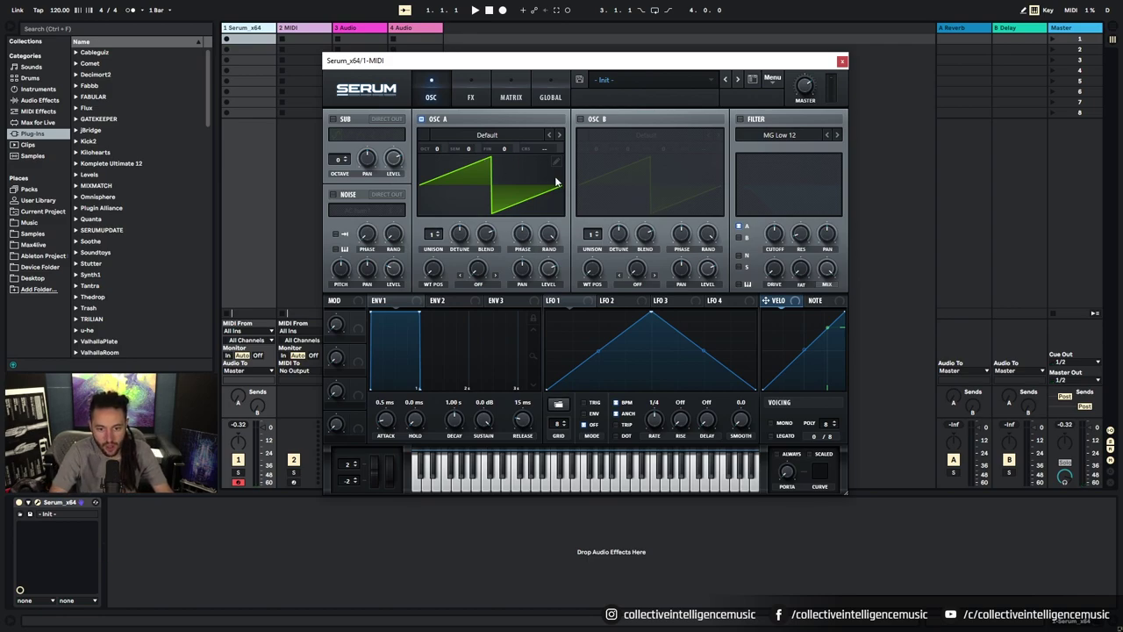
Browse oscillator A's wavetable categories, load the AlienSpectral [SN] wavetable and play a note with it
{"action": "left_click", "coordinate": [487, 136]}
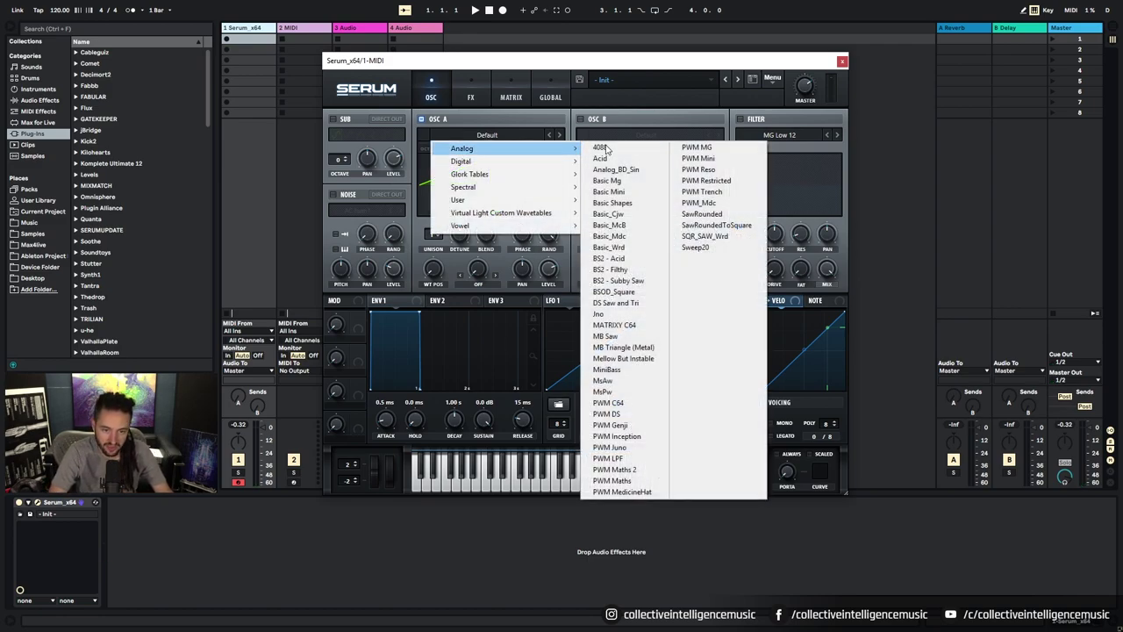
{"action": "left_click", "coordinate": [493, 136]}
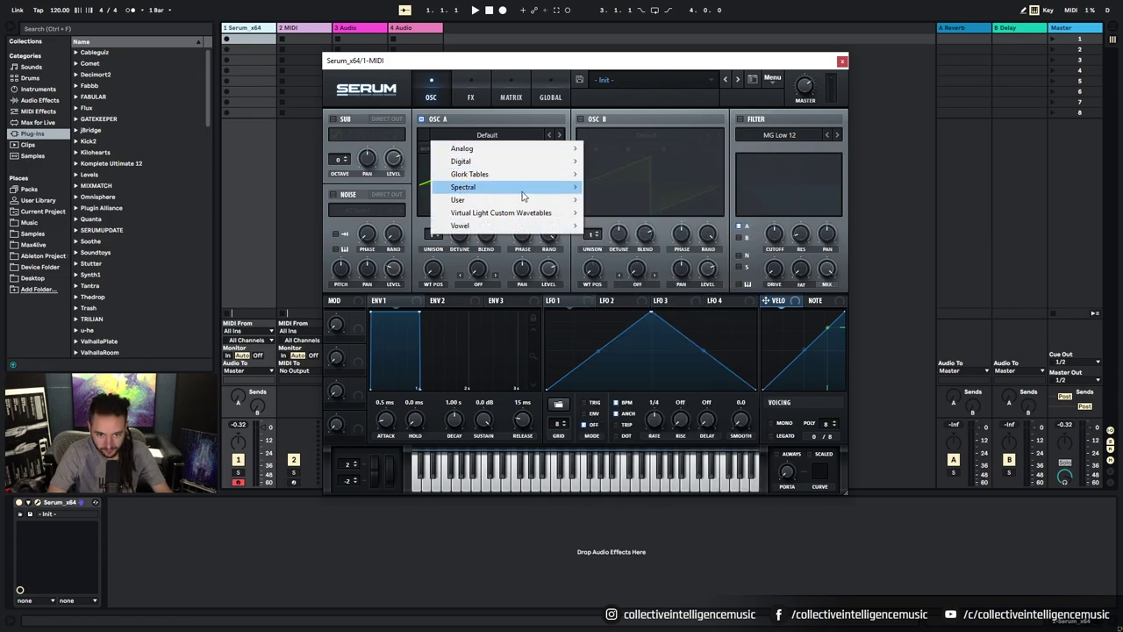
{"action": "mouse_move", "coordinate": [528, 193]}
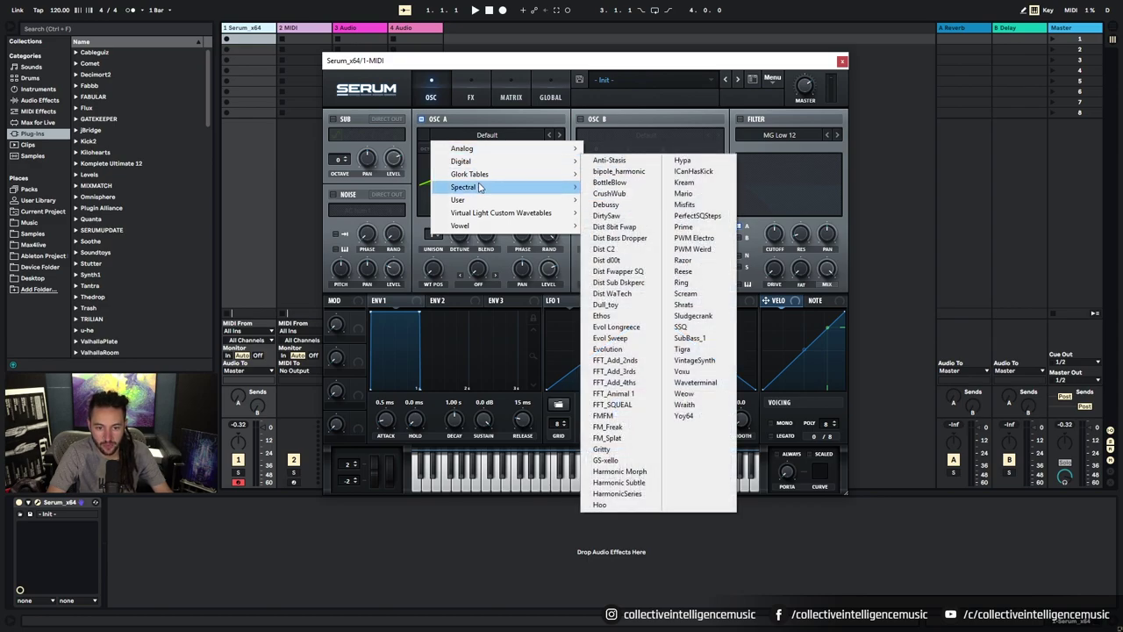
{"action": "mouse_move", "coordinate": [478, 188]}
{"action": "left_click", "coordinate": [614, 195]}
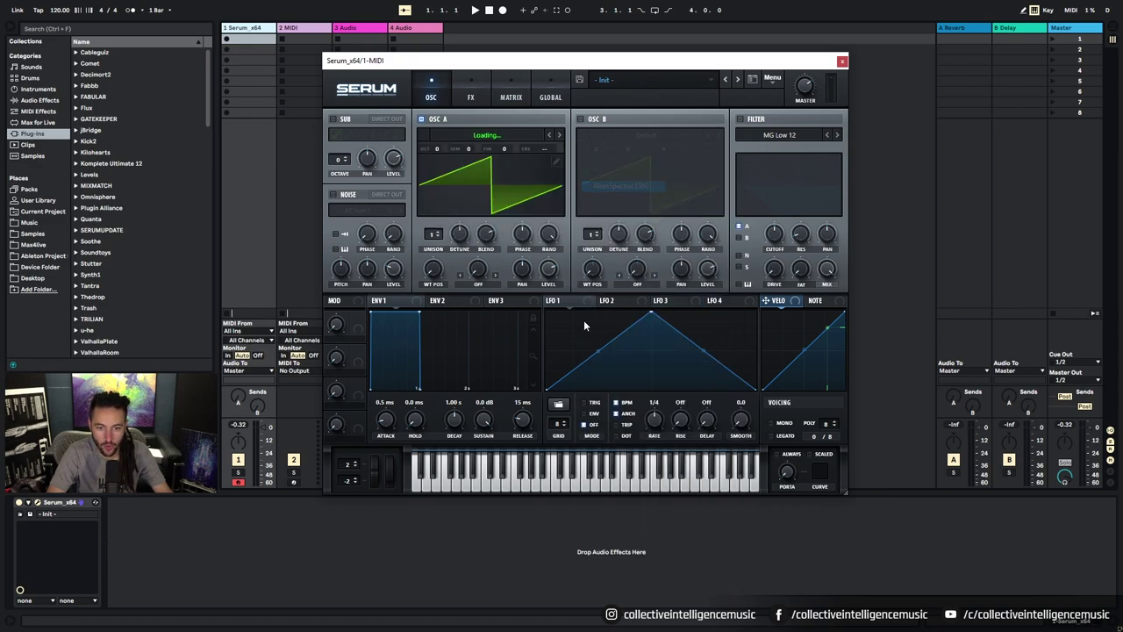
{"action": "key", "text": "g"}
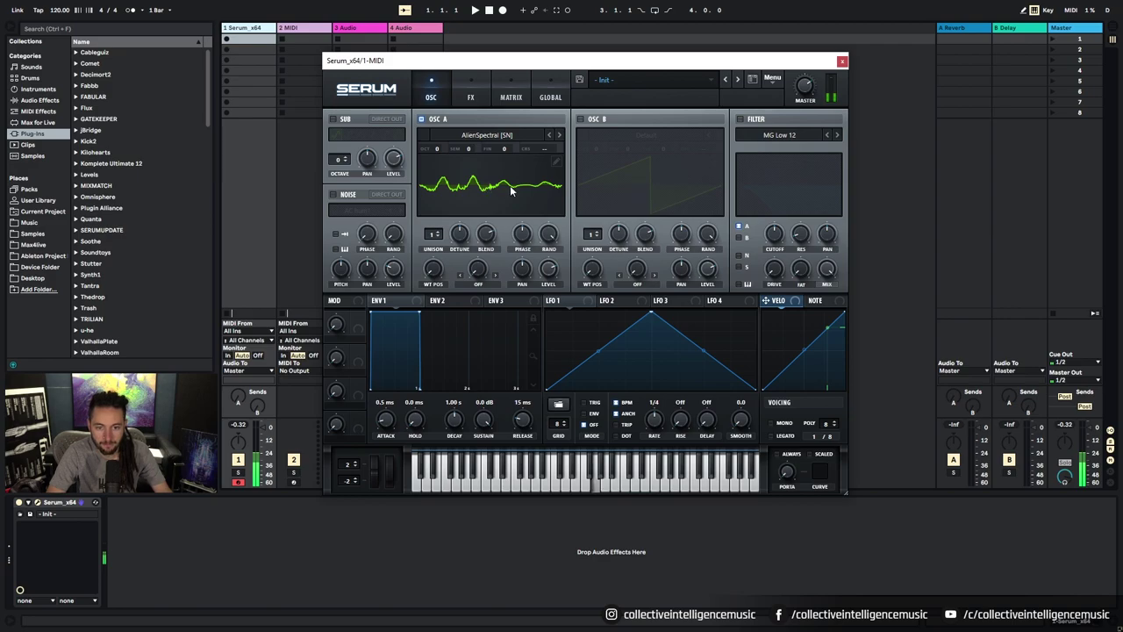
Step through oscillator A's neighbouring wavetables, including Bowed Metal [ML], and return to AlienSpectral [SN]
{"action": "left_click", "coordinate": [559, 135]}
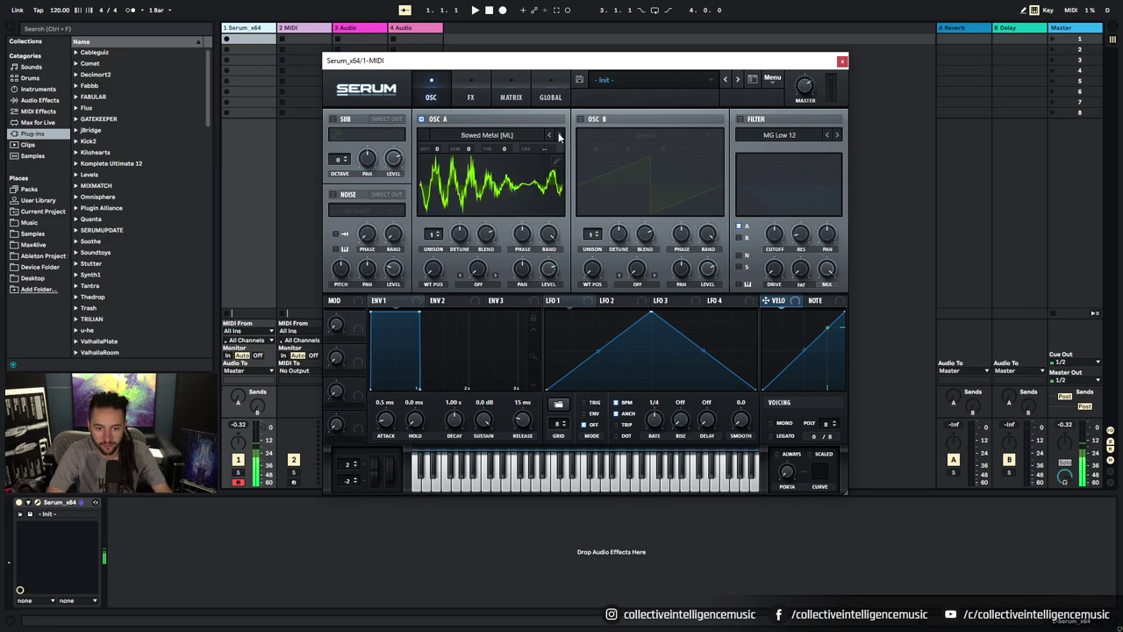
{"action": "left_click", "coordinate": [559, 135]}
{"action": "left_click", "coordinate": [550, 135]}
{"action": "left_click", "coordinate": [559, 135]}
{"action": "left_click", "coordinate": [549, 135]}
In oscillator A's wavetable editor, draw a rising ramp over the first half of frame 1 and a falling ramp over the second half
{"action": "left_click", "coordinate": [555, 161]}
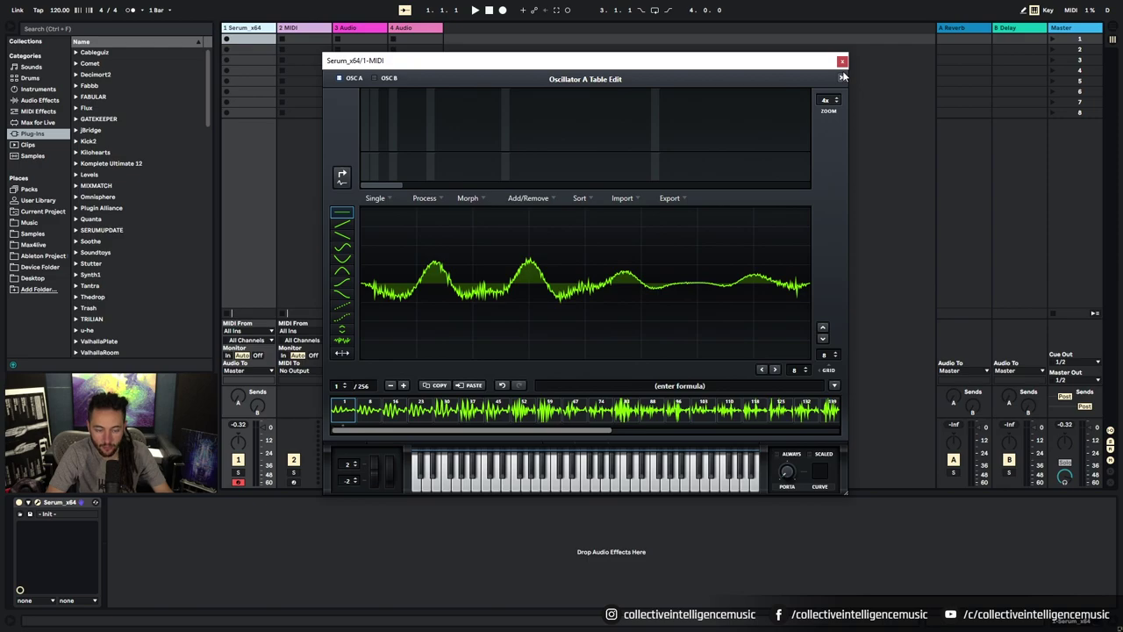
{"action": "left_click", "coordinate": [342, 230]}
{"action": "mouse_move", "coordinate": [371, 289]}
{"action": "left_mouse_down"}
{"action": "mouse_move", "coordinate": [586, 210]}
{"action": "mouse_move", "coordinate": [811, 298]}
{"action": "left_mouse_up"}
{"action": "left_click", "coordinate": [342, 235]}
{"action": "left_click", "coordinate": [609, 235]}
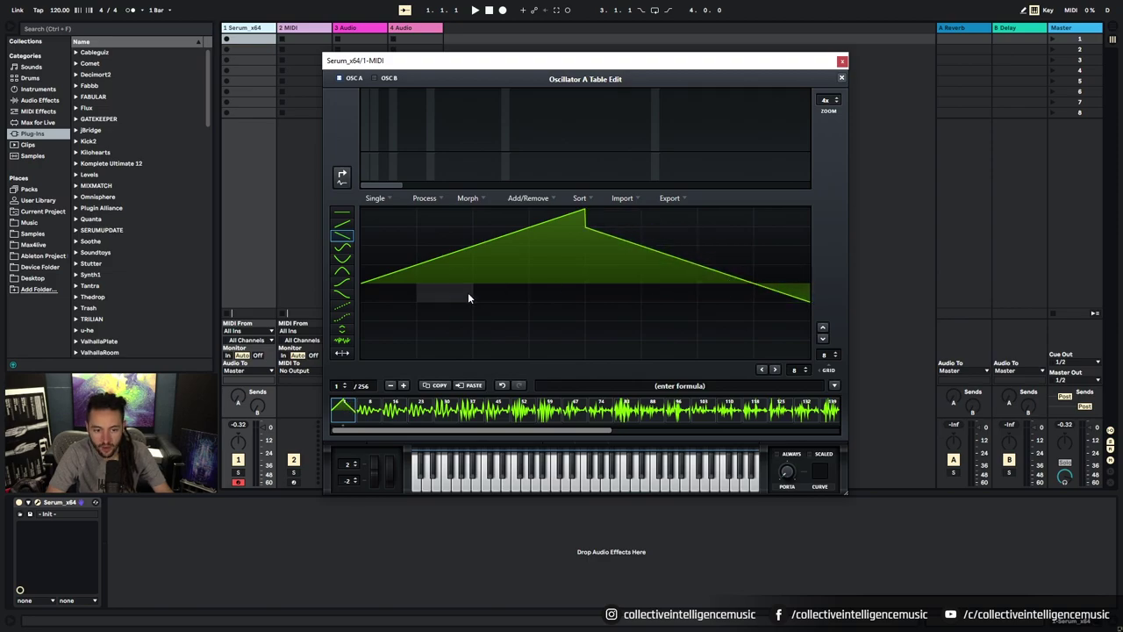
{"action": "left_click", "coordinate": [841, 77]}
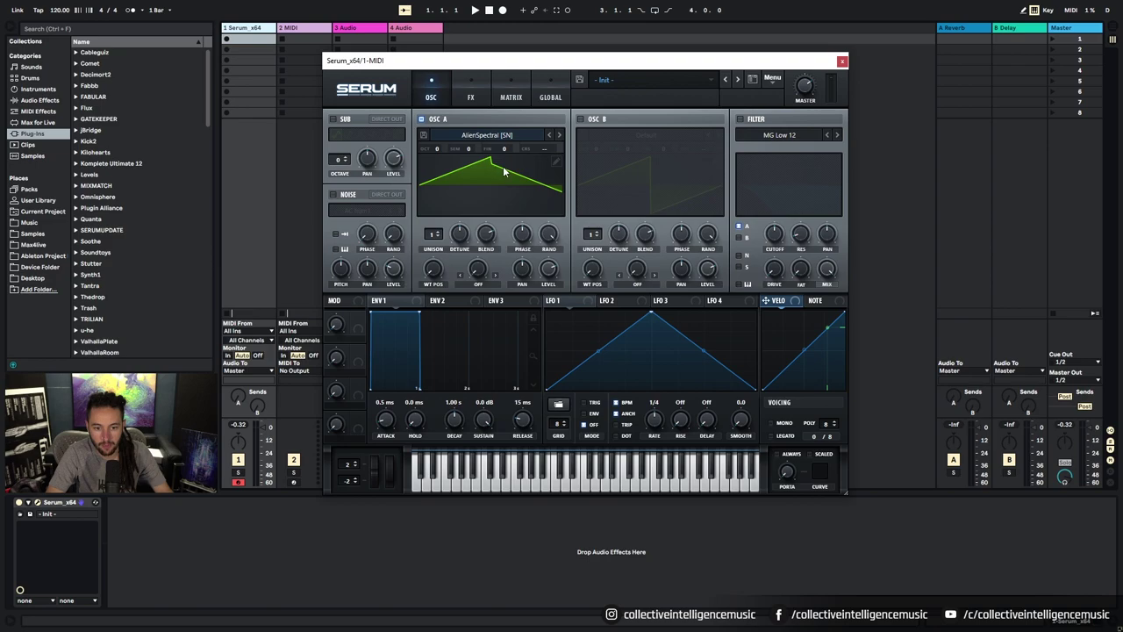
Review the edited waveform in the wavetable editor, and reload the original AlienSpectral [SN] wavetable into oscillator A
{"action": "left_click", "coordinate": [557, 162]}
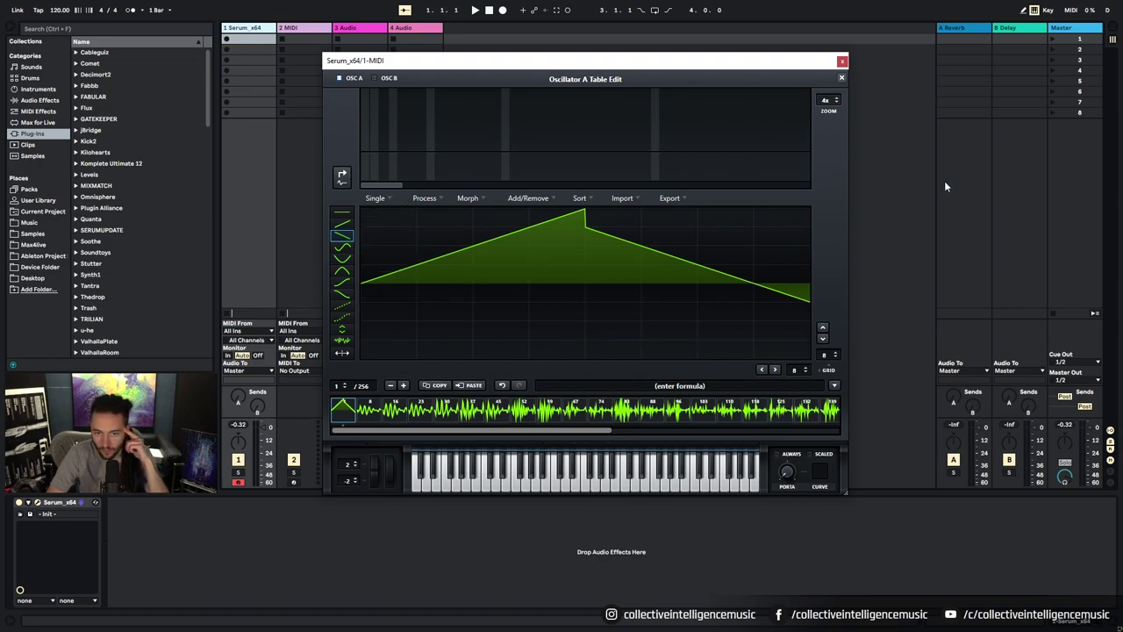
{"action": "left_click", "coordinate": [842, 79]}
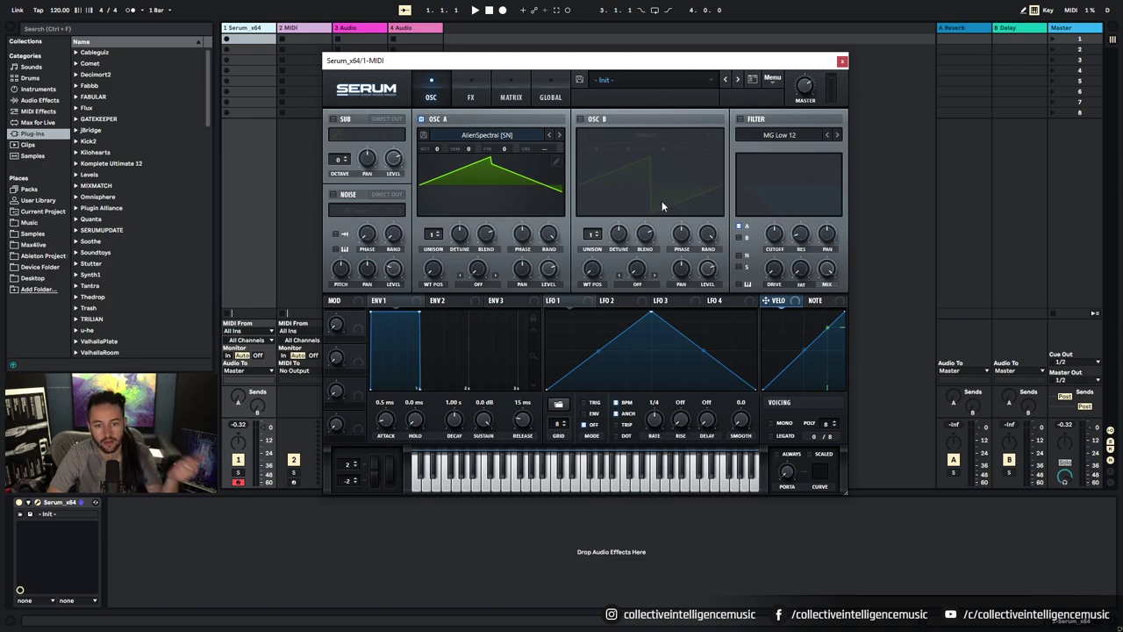
{"action": "left_click", "coordinate": [511, 136]}
{"action": "mouse_move", "coordinate": [484, 188]}
{"action": "left_click", "coordinate": [604, 187]}
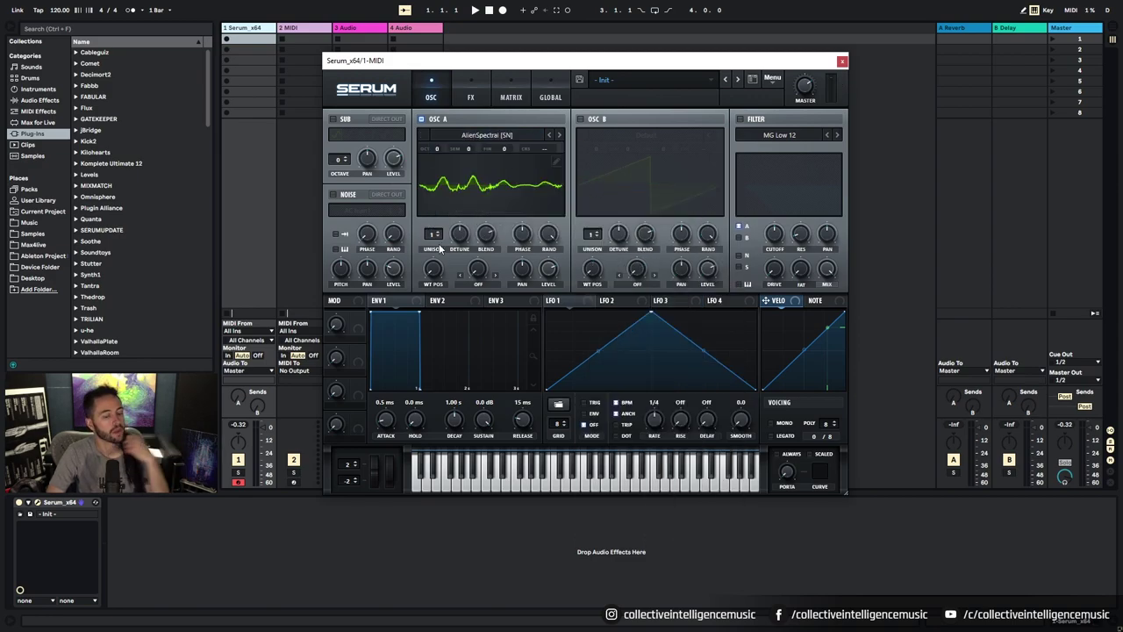
Raise oscillator A's unison to 16 voices and adjust the unison detune
{"action": "left_click_drag", "start_coordinate": [433, 234], "coordinate": [448, 300]}
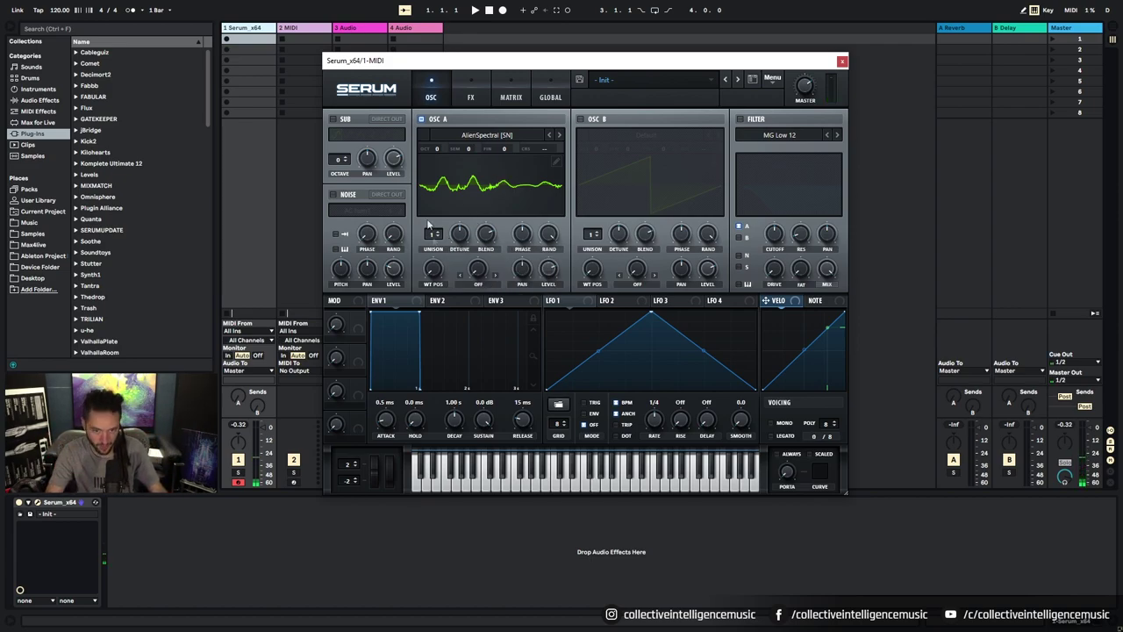
{"action": "left_click_drag", "start_coordinate": [433, 234], "coordinate": [486, 76]}
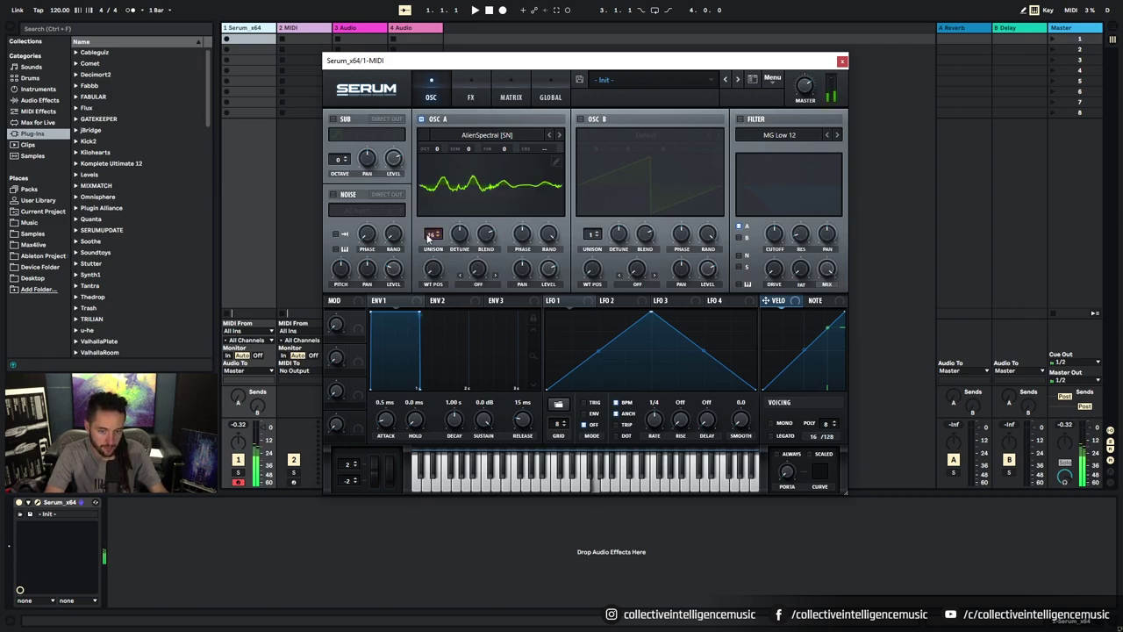
{"action": "left_click_drag", "start_coordinate": [457, 242], "coordinate": [464, 268]}
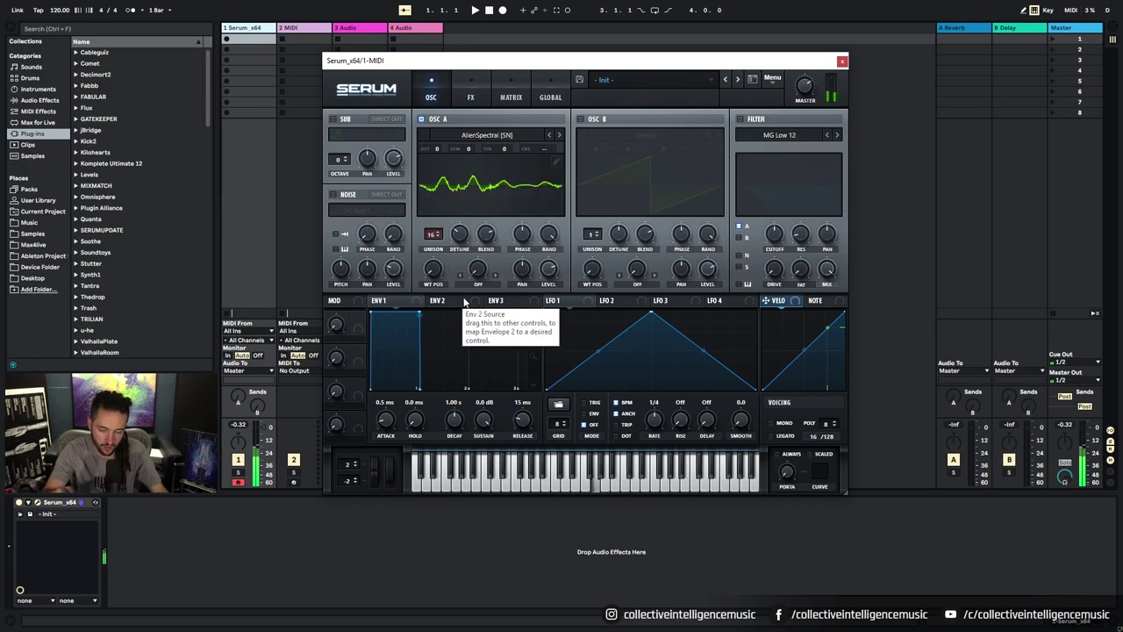
Try different unison blend levels on oscillator A, including 41, while holding notes
{"action": "left_click_drag", "start_coordinate": [480, 276], "coordinate": [481, 333]}
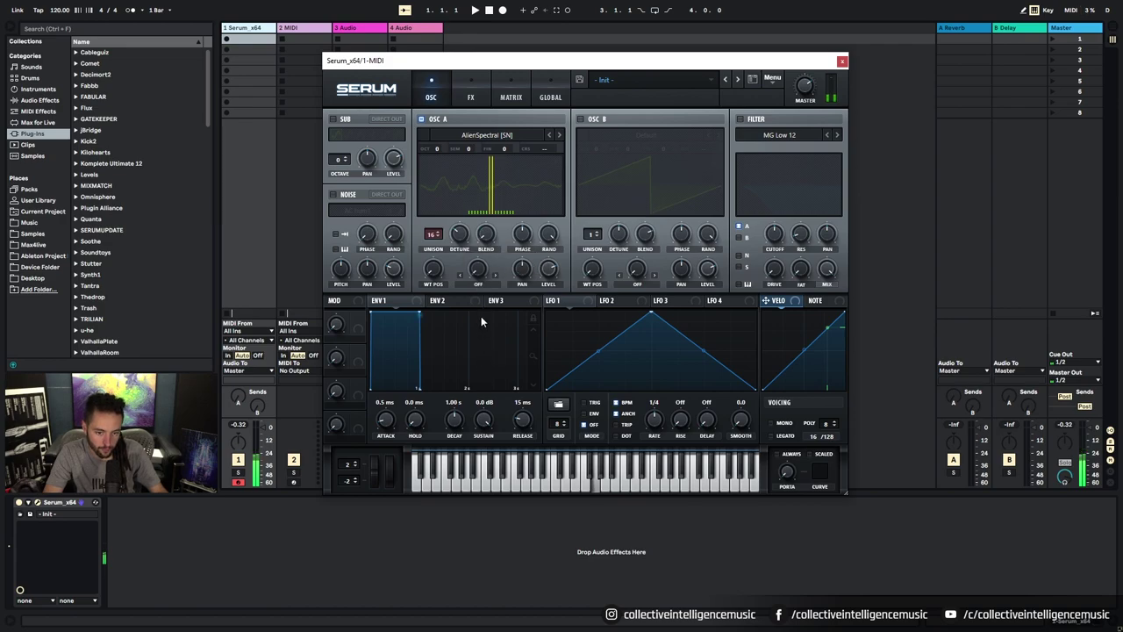
{"action": "left_click_drag", "start_coordinate": [490, 237], "coordinate": [505, 177]}
{"action": "left_click", "coordinate": [484, 235]}
{"action": "mouse_move", "coordinate": [505, 257]}
{"action": "left_mouse_down"}
{"action": "mouse_move", "coordinate": [500, 297]}
{"action": "mouse_move", "coordinate": [502, 274]}
{"action": "left_mouse_up"}
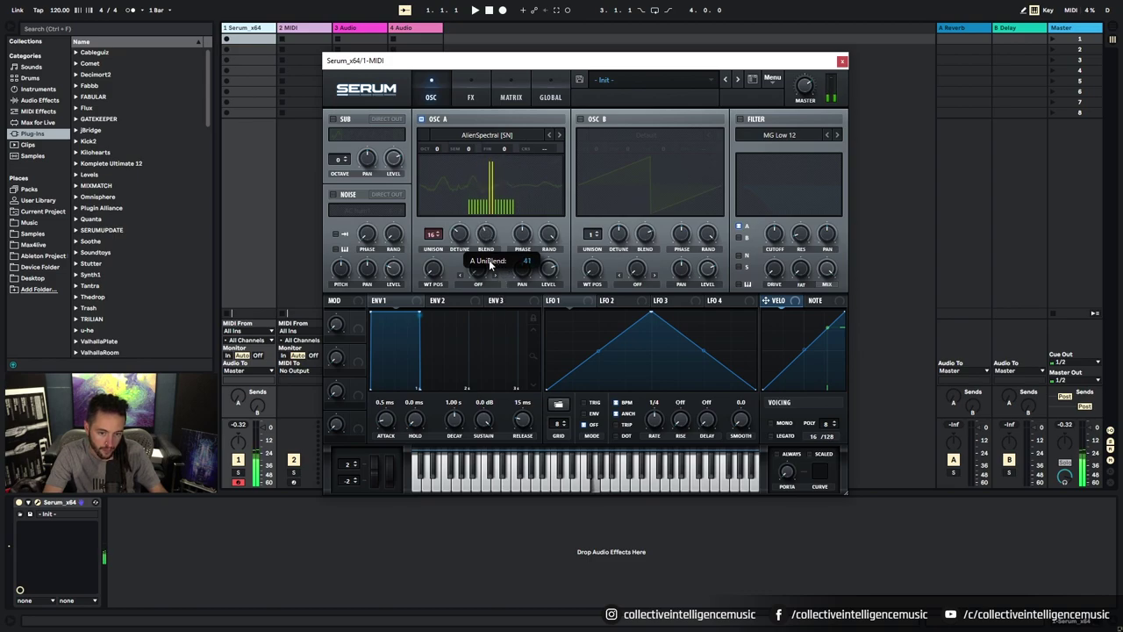
{"action": "left_click_drag", "start_coordinate": [489, 250], "coordinate": [520, 409]}
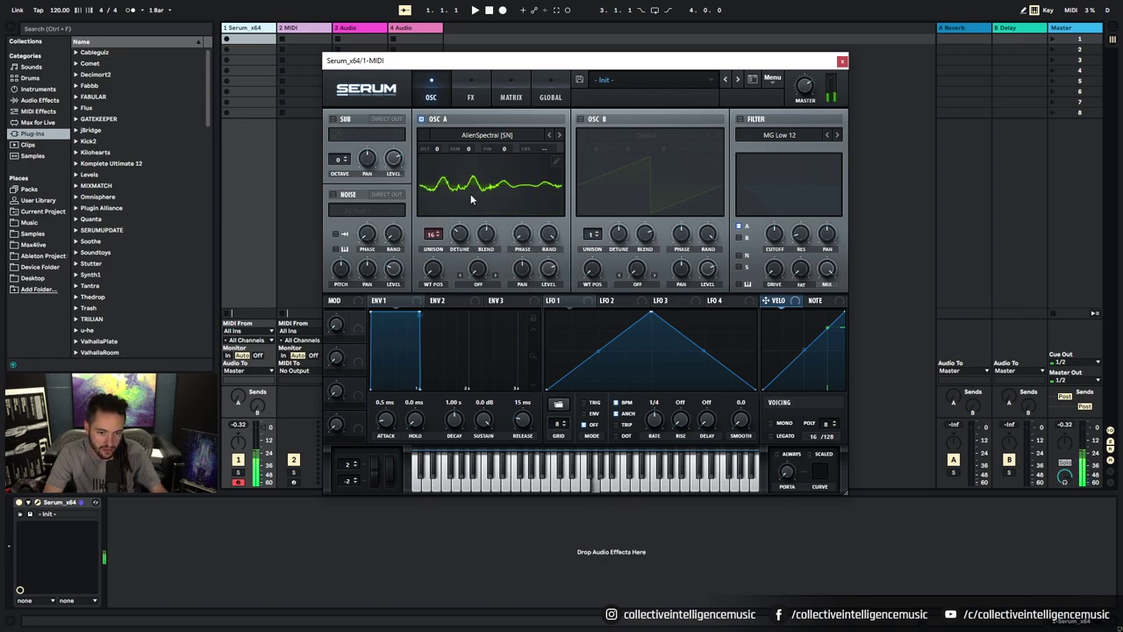
Vary oscillator A's start phase and random-phase amount while playing notes, turning the phase down to its minimum
{"action": "left_click_drag", "start_coordinate": [519, 232], "coordinate": [522, 251]}
{"action": "left_click_drag", "start_coordinate": [531, 136], "coordinate": [508, 340]}
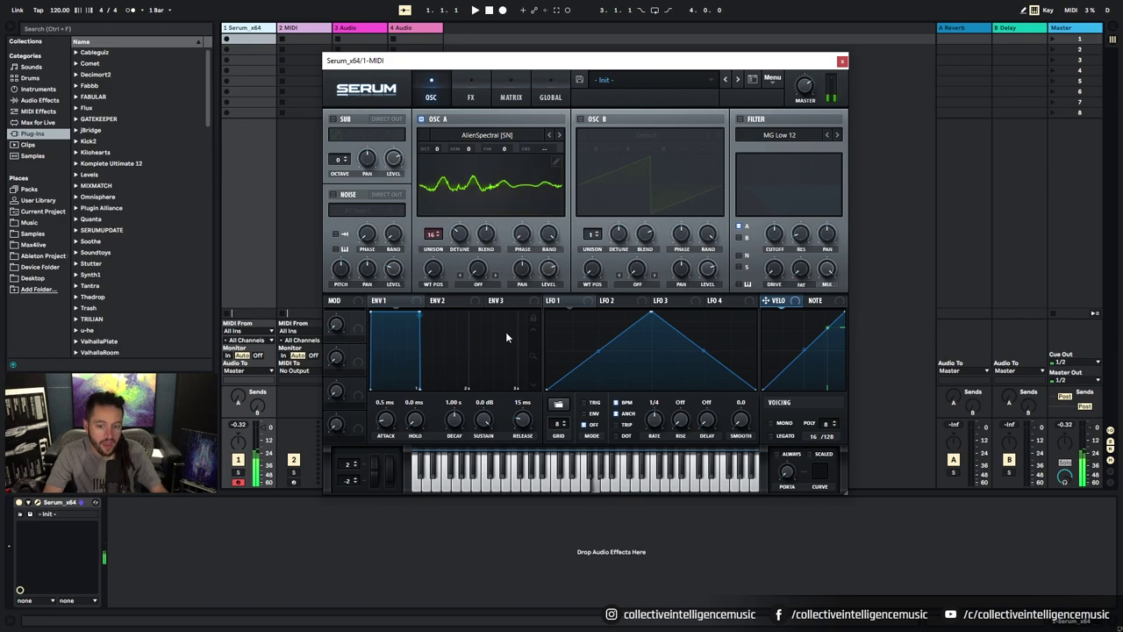
{"action": "mouse_move", "coordinate": [548, 235]}
{"action": "left_mouse_down"}
{"action": "mouse_move", "coordinate": [545, 260]}
{"action": "mouse_move", "coordinate": [534, 205]}
{"action": "mouse_move", "coordinate": [512, 302]}
{"action": "left_mouse_up"}
{"action": "mouse_move", "coordinate": [549, 233]}
{"action": "left_mouse_down"}
{"action": "mouse_move", "coordinate": [532, 201]}
{"action": "mouse_move", "coordinate": [549, 240]}
{"action": "mouse_move", "coordinate": [555, 229]}
{"action": "mouse_move", "coordinate": [549, 631]}
{"action": "left_mouse_up"}
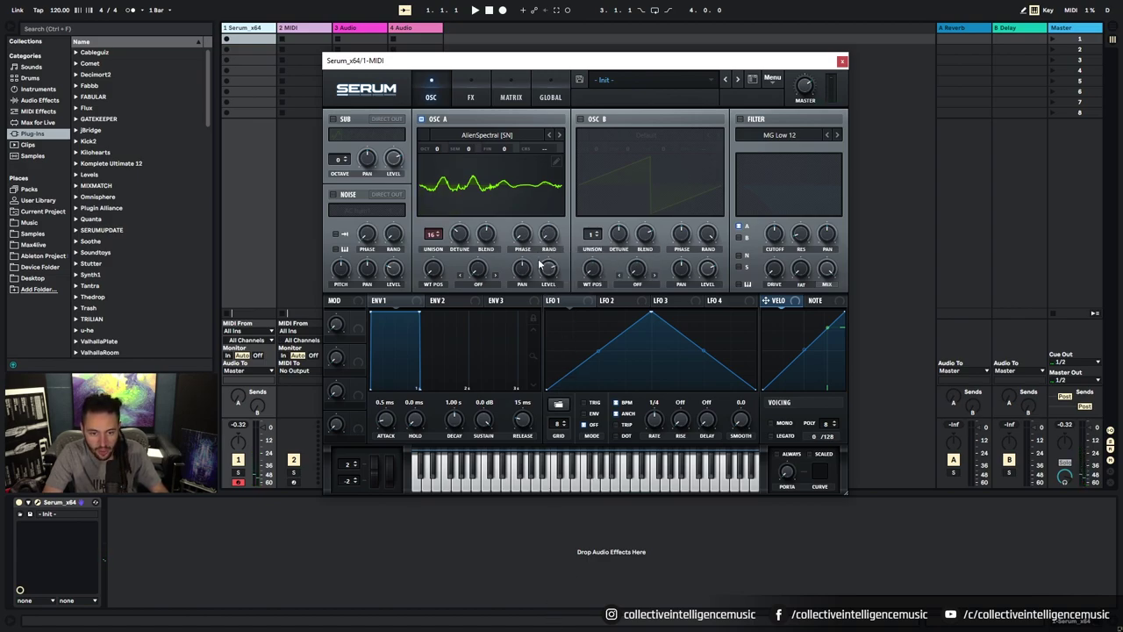
{"action": "left_click_drag", "start_coordinate": [525, 236], "coordinate": [528, 316]}
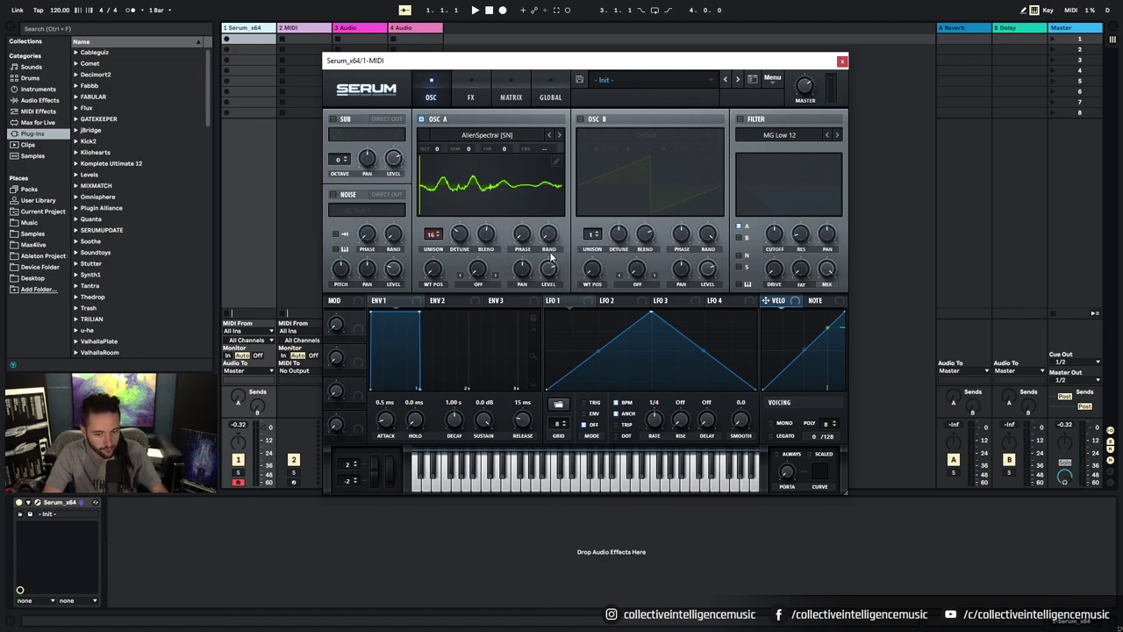
{"action": "mouse_move", "coordinate": [551, 243]}
{"action": "left_mouse_down"}
{"action": "mouse_move", "coordinate": [523, 227]}
{"action": "mouse_move", "coordinate": [534, 205]}
{"action": "left_mouse_up"}
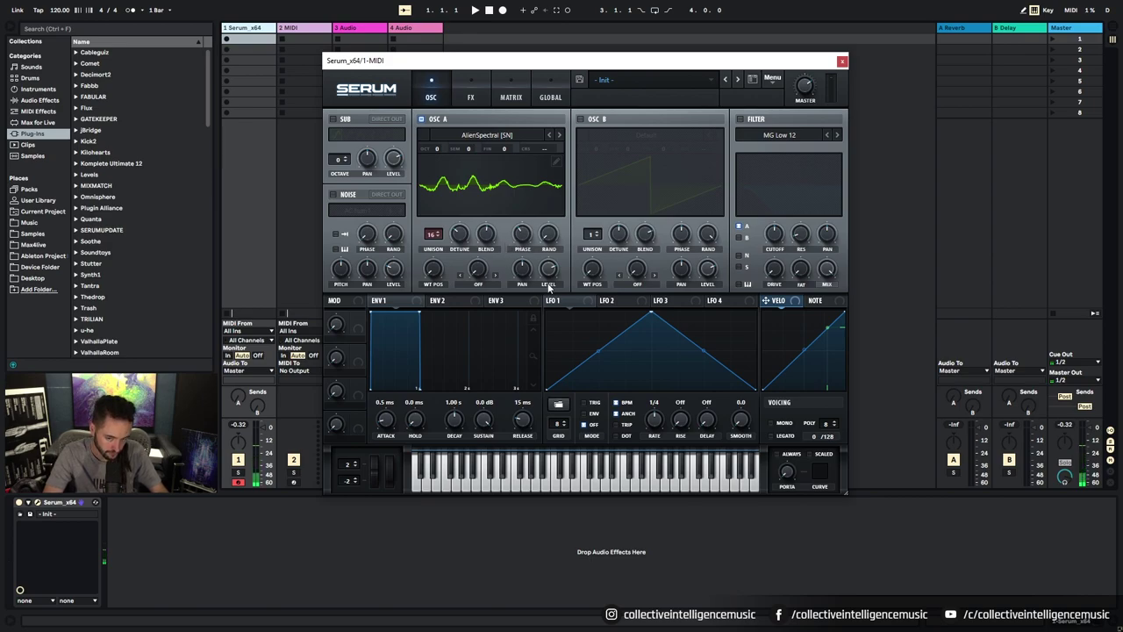
{"action": "mouse_move", "coordinate": [551, 235]}
{"action": "left_mouse_down"}
{"action": "mouse_move", "coordinate": [565, 144]}
{"action": "mouse_move", "coordinate": [550, 227]}
{"action": "left_mouse_up"}
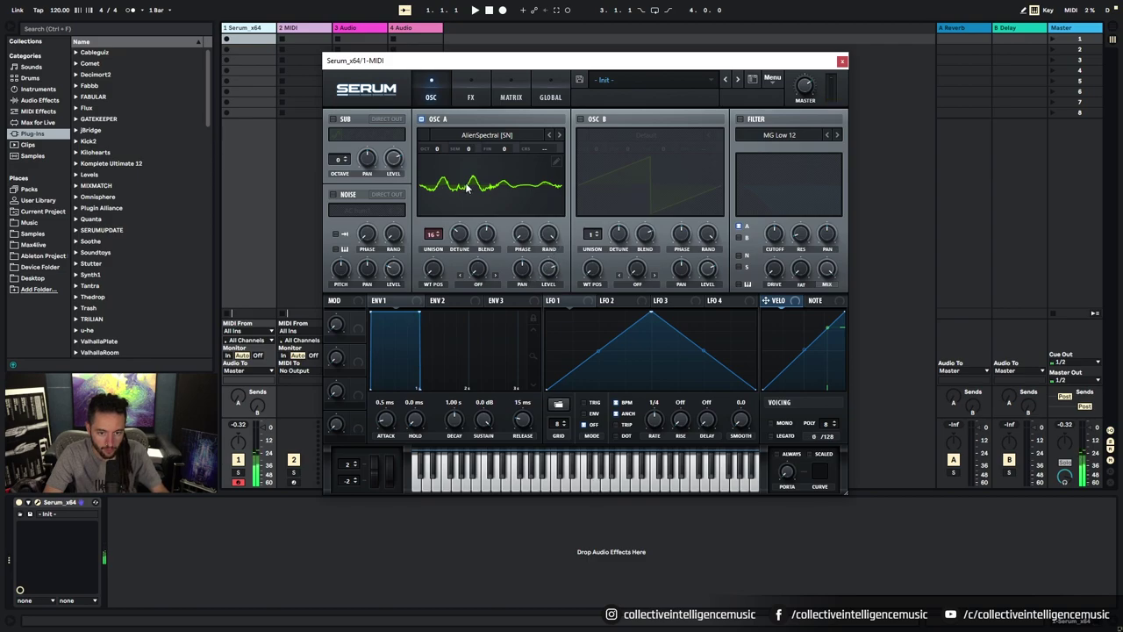
Sweep oscillator A's wavetable position while playing notes, bringing it to frame 254
{"action": "left_click_drag", "start_coordinate": [434, 272], "coordinate": [471, 176]}
{"action": "left_click_drag", "start_coordinate": [434, 268], "coordinate": [463, 198]}
Set oscillator A's warp mode to Mirror and try different warp amounts while playing notes
{"action": "left_click", "coordinate": [476, 287]}
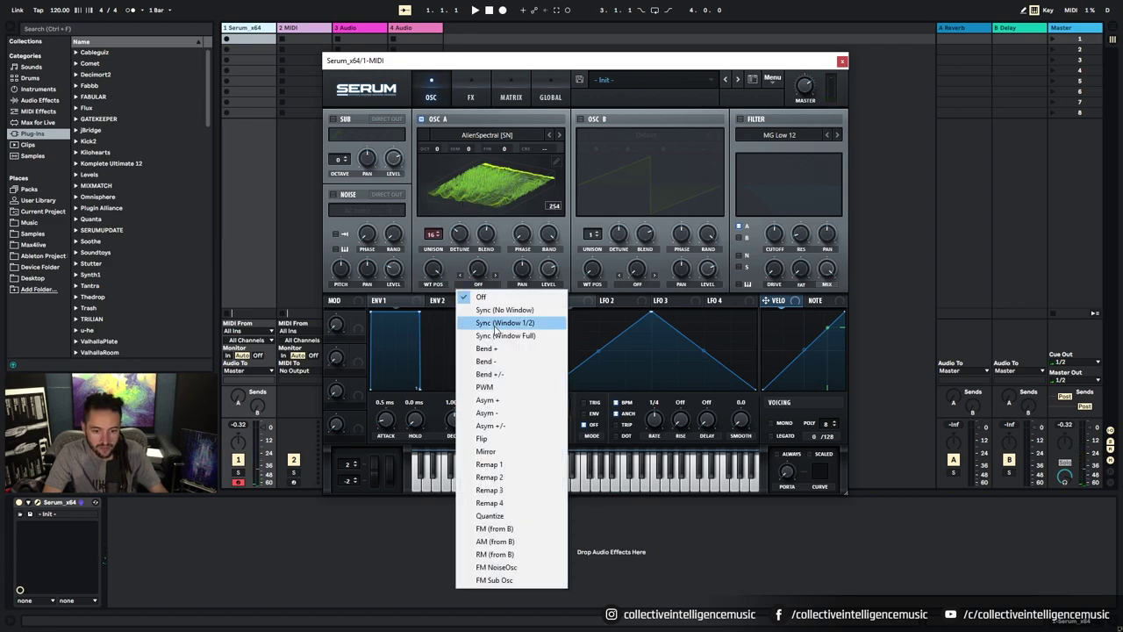
{"action": "left_click", "coordinate": [505, 451]}
{"action": "left_click_drag", "start_coordinate": [493, 217], "coordinate": [477, 286]}
{"action": "left_click", "coordinate": [489, 198]}
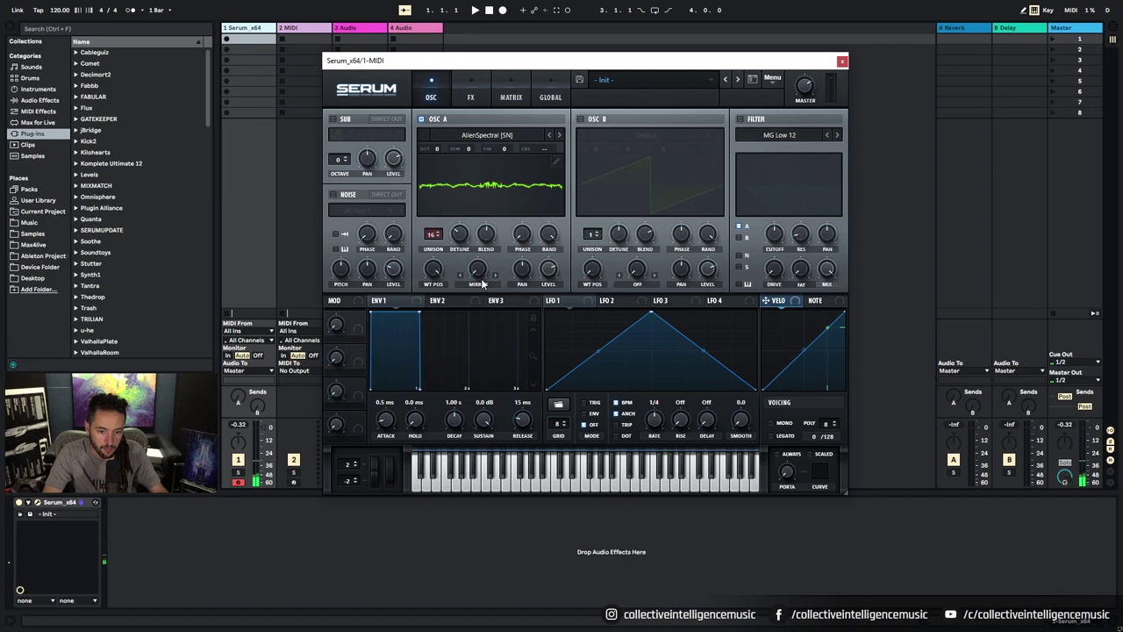
Switch oscillator A's warp mode to FM (from B), then to Flip with the warp amount varied to 52%
{"action": "left_click", "coordinate": [481, 278]}
{"action": "left_click", "coordinate": [489, 529]}
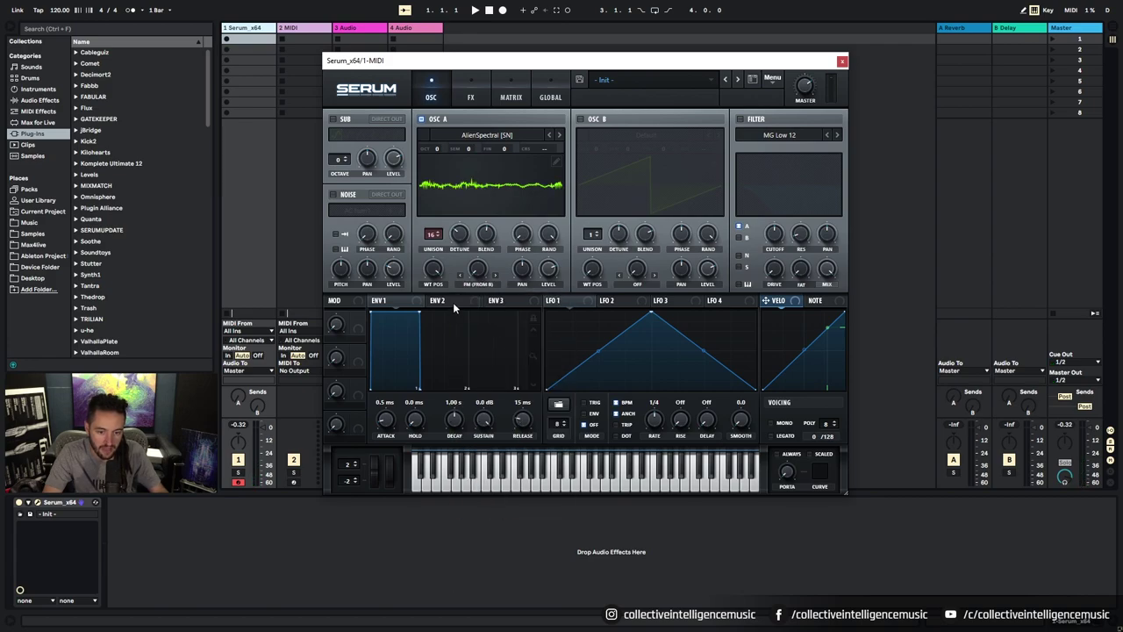
{"action": "left_click", "coordinate": [478, 284]}
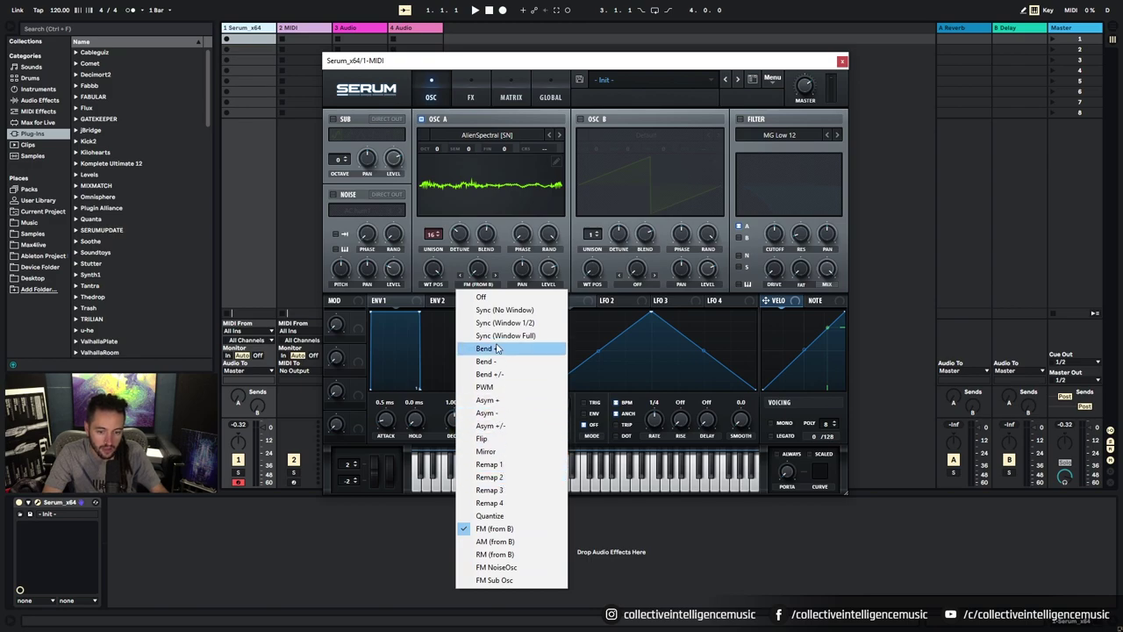
{"action": "left_click", "coordinate": [485, 438]}
{"action": "left_click_drag", "start_coordinate": [479, 262], "coordinate": [493, 226]}
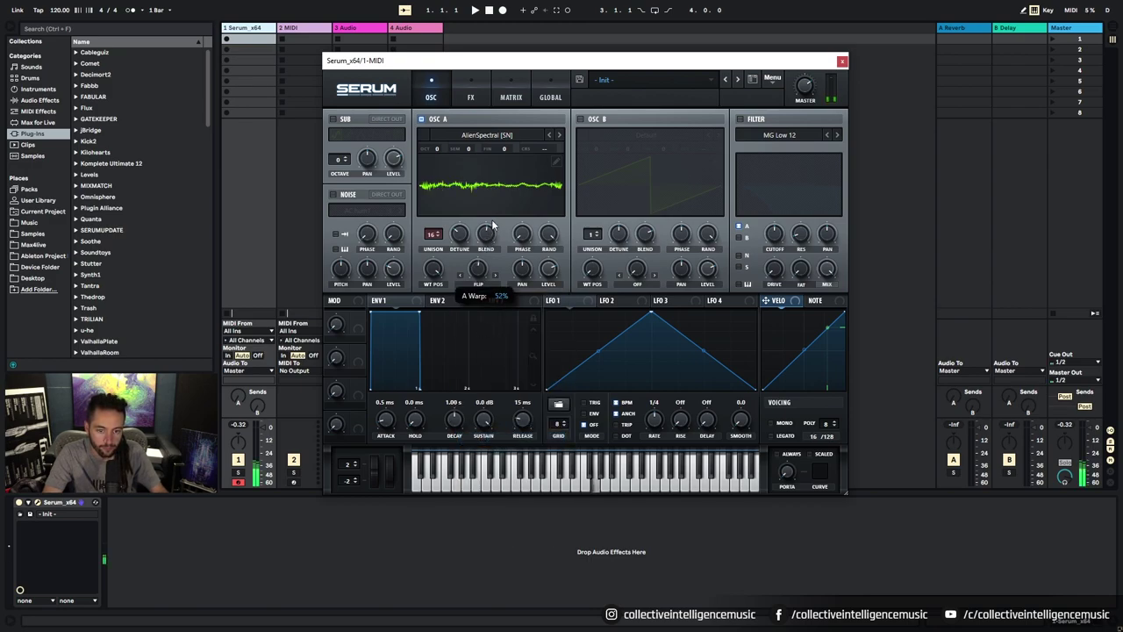
Try the Sync (Window 1/2) warp mode on oscillator A with varied amounts, and set the warp mode back to Off
{"action": "left_click", "coordinate": [477, 284]}
{"action": "left_click", "coordinate": [493, 323]}
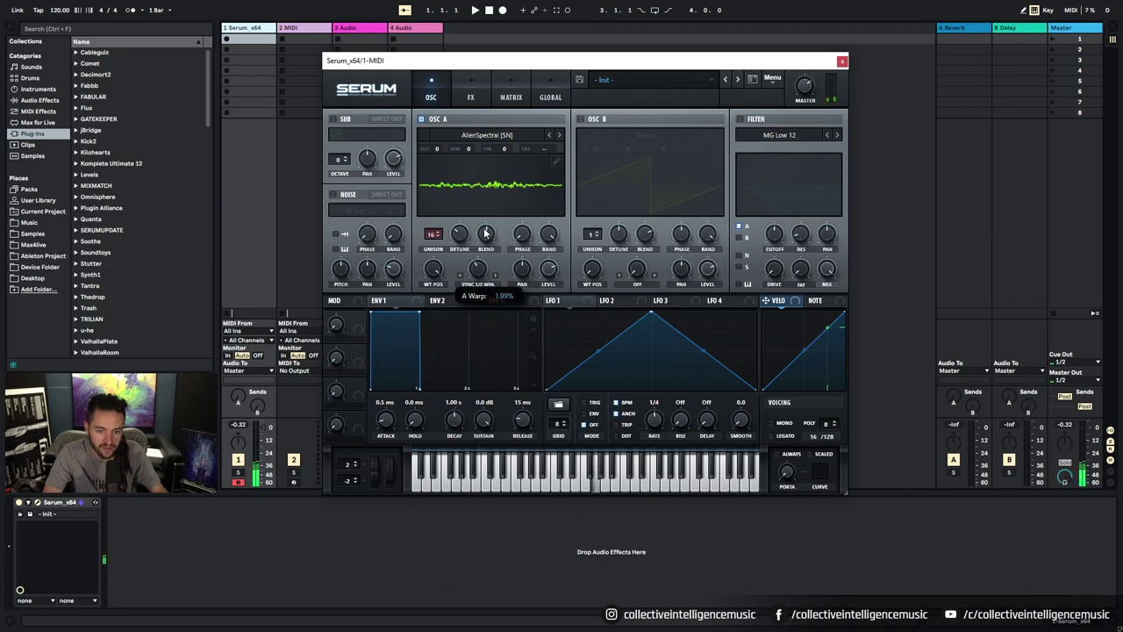
{"action": "left_click_drag", "start_coordinate": [489, 206], "coordinate": [493, 521]}
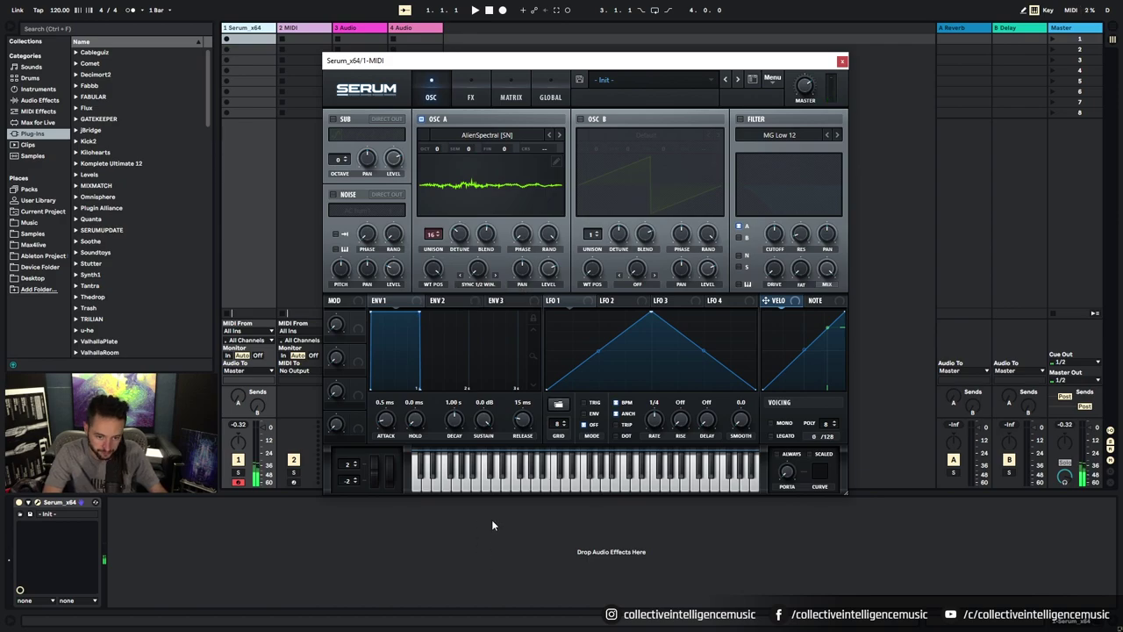
{"action": "left_click", "coordinate": [478, 283]}
{"action": "left_click", "coordinate": [479, 290]}
{"action": "mouse_move", "coordinate": [477, 272]}
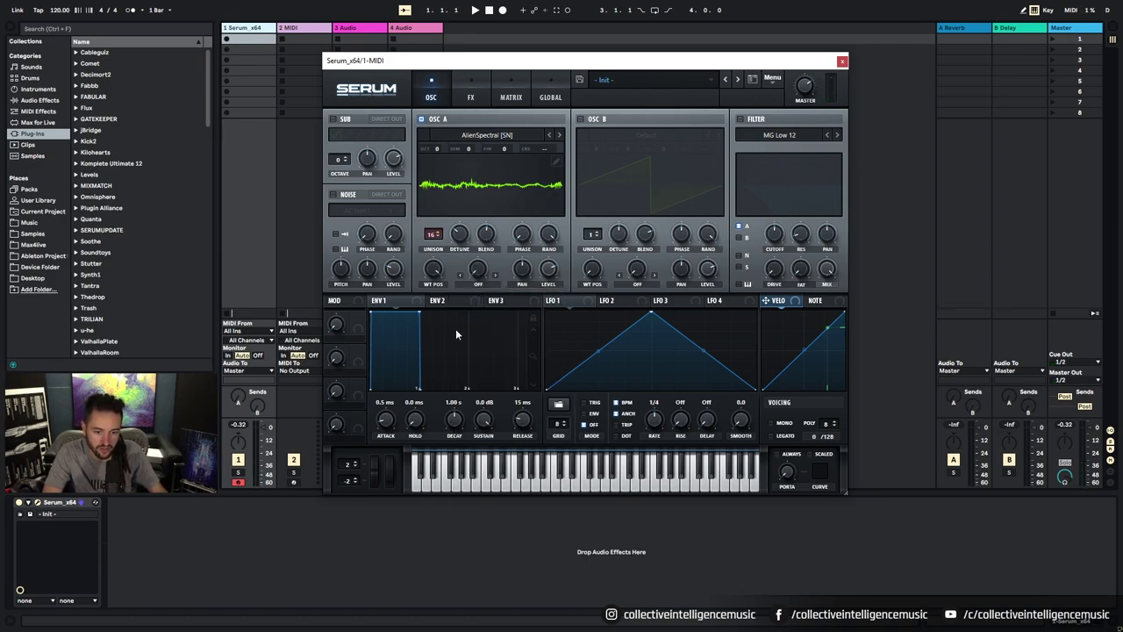
Try different pan positions and levels up to 100% on oscillator A, resetting each control to its default
{"action": "left_click_drag", "start_coordinate": [521, 274], "coordinate": [518, 300]}
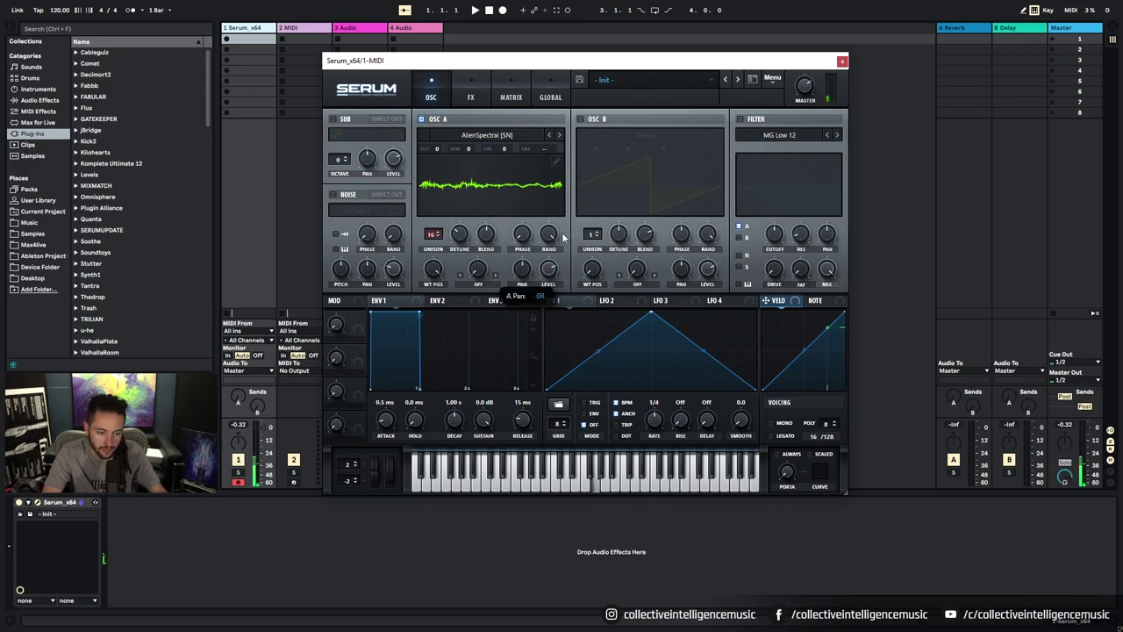
{"action": "right_click", "coordinate": [520, 266]}
{"action": "left_click", "coordinate": [549, 330]}
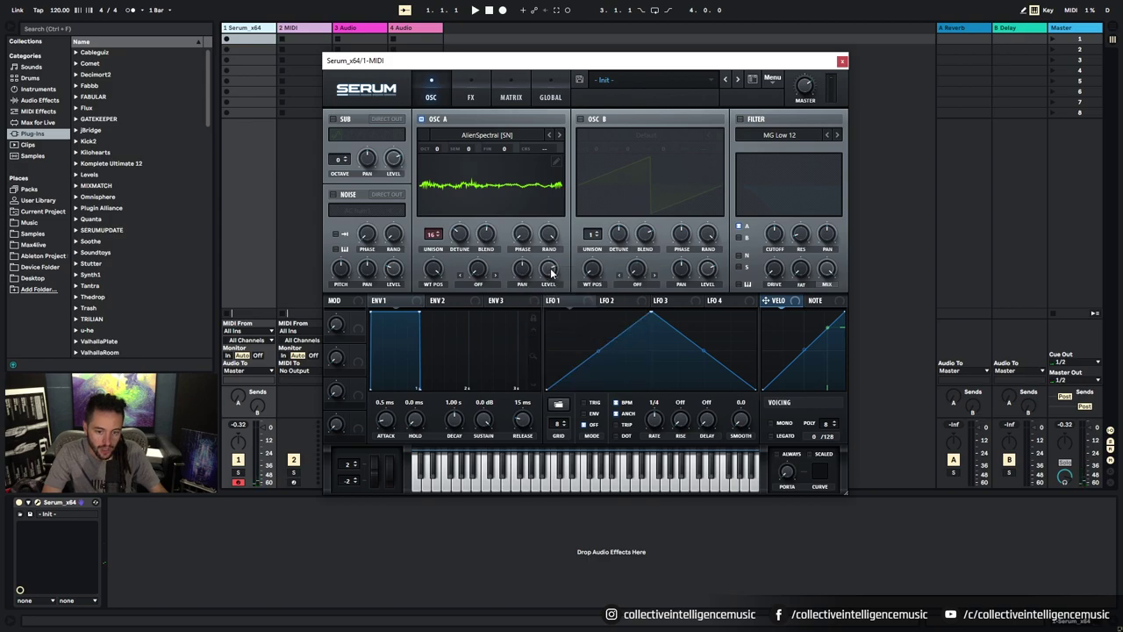
{"action": "left_click_drag", "start_coordinate": [550, 270], "coordinate": [566, 476]}
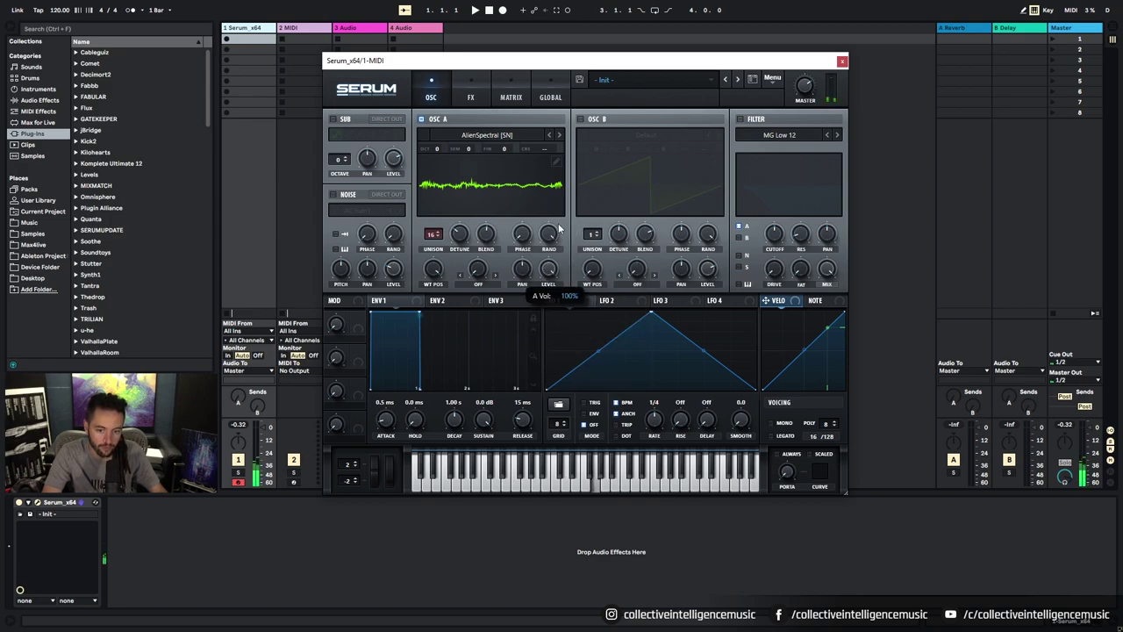
{"action": "right_click", "coordinate": [548, 265]}
{"action": "left_click", "coordinate": [584, 332]}
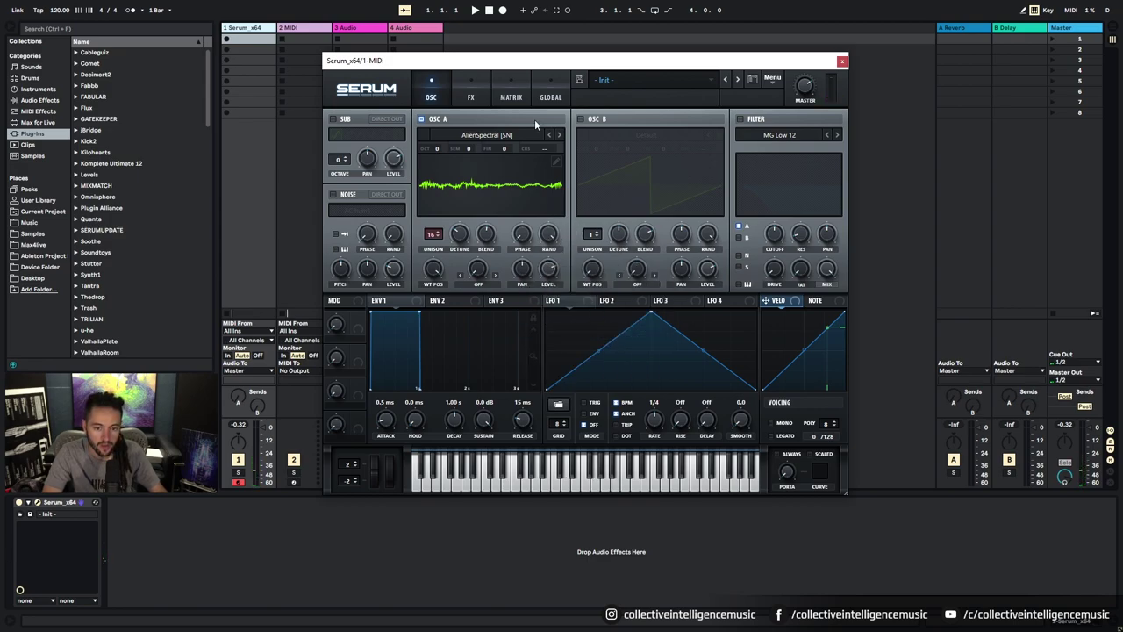
Reset oscillator A's unison, detune and blend controls to their defaults
{"action": "right_click", "coordinate": [434, 235]}
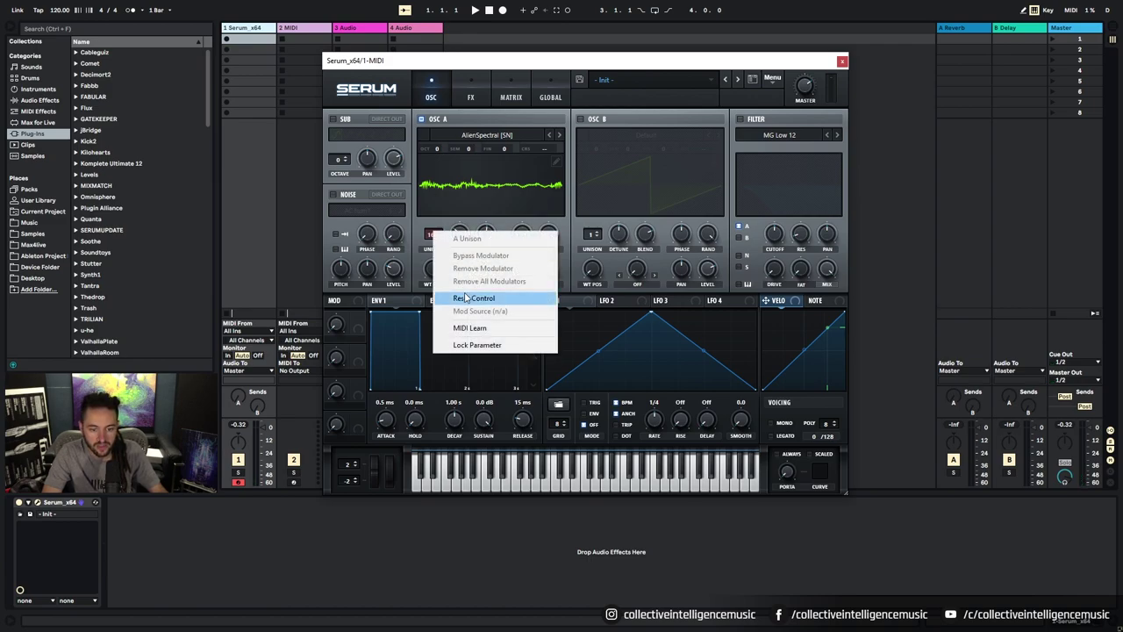
{"action": "left_click", "coordinate": [465, 299]}
{"action": "right_click", "coordinate": [460, 237]}
{"action": "left_click", "coordinate": [478, 297]}
{"action": "right_click", "coordinate": [486, 235]}
{"action": "left_click", "coordinate": [527, 297]}
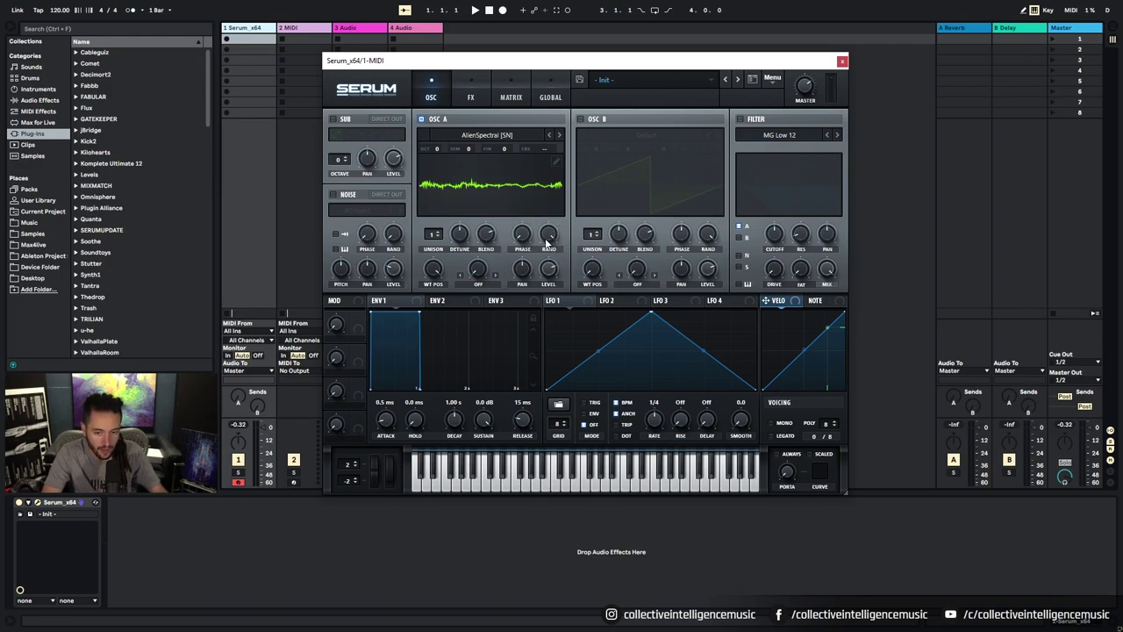
Enter new random-phase values for oscillator A, vary the amount up to 100%, and reset the control
{"action": "left_click", "coordinate": [546, 236]}
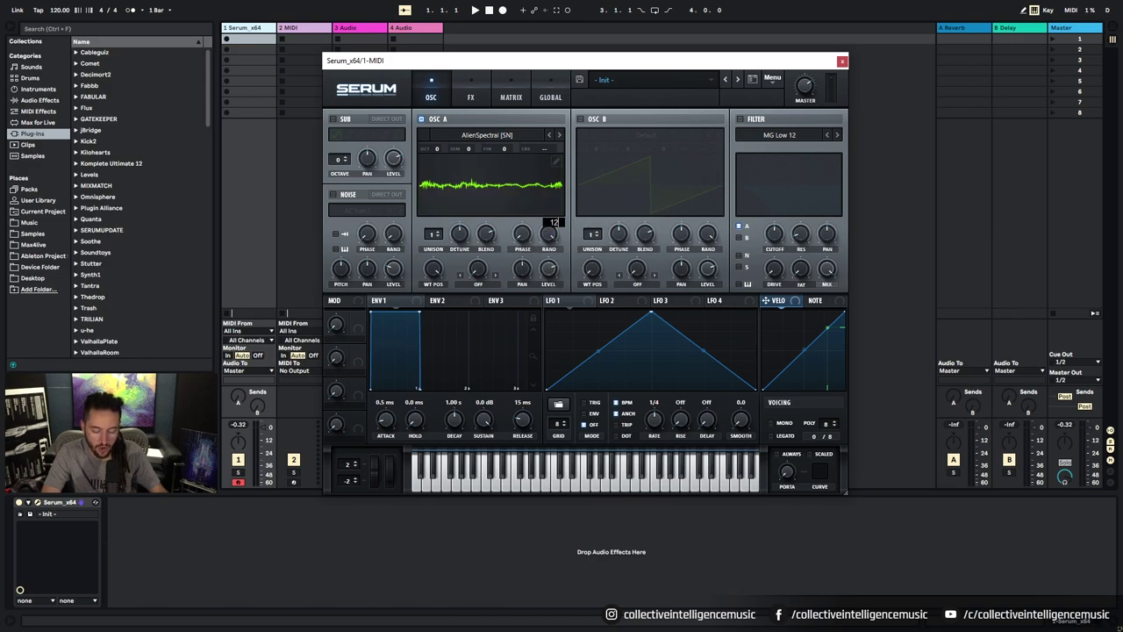
{"action": "key", "text": "Return"}
{"action": "double_click", "coordinate": [552, 230]}
{"action": "key", "text": "Return"}
{"action": "left_click_drag", "start_coordinate": [553, 233], "coordinate": [543, 401]}
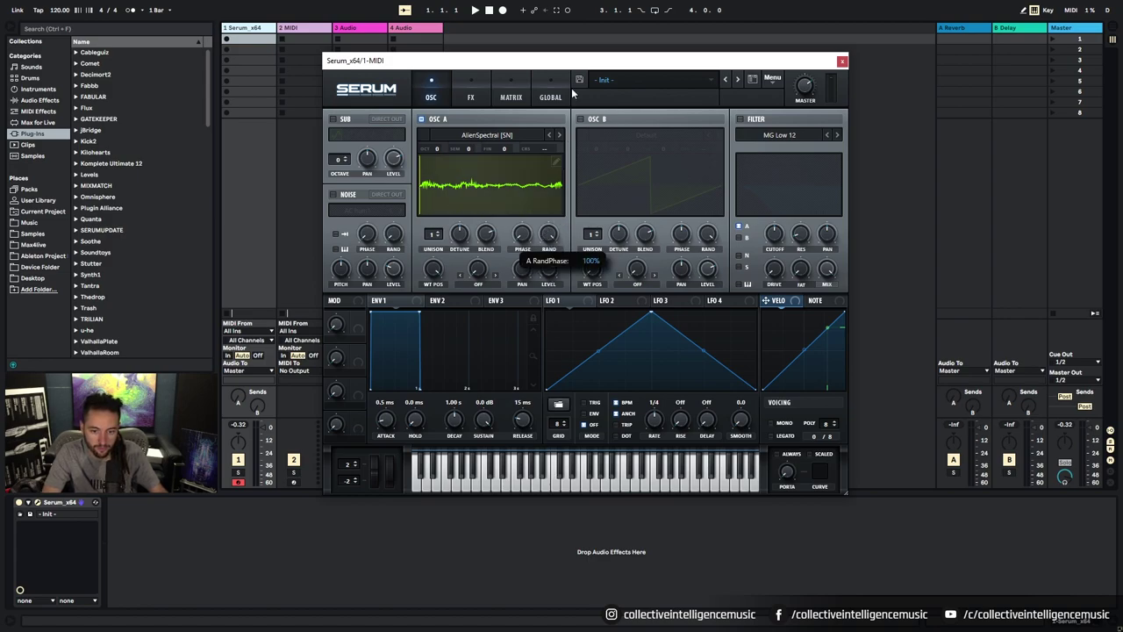
{"action": "right_click", "coordinate": [553, 233]}
{"action": "left_click", "coordinate": [586, 297]}
{"action": "double_click", "coordinate": [552, 238]}
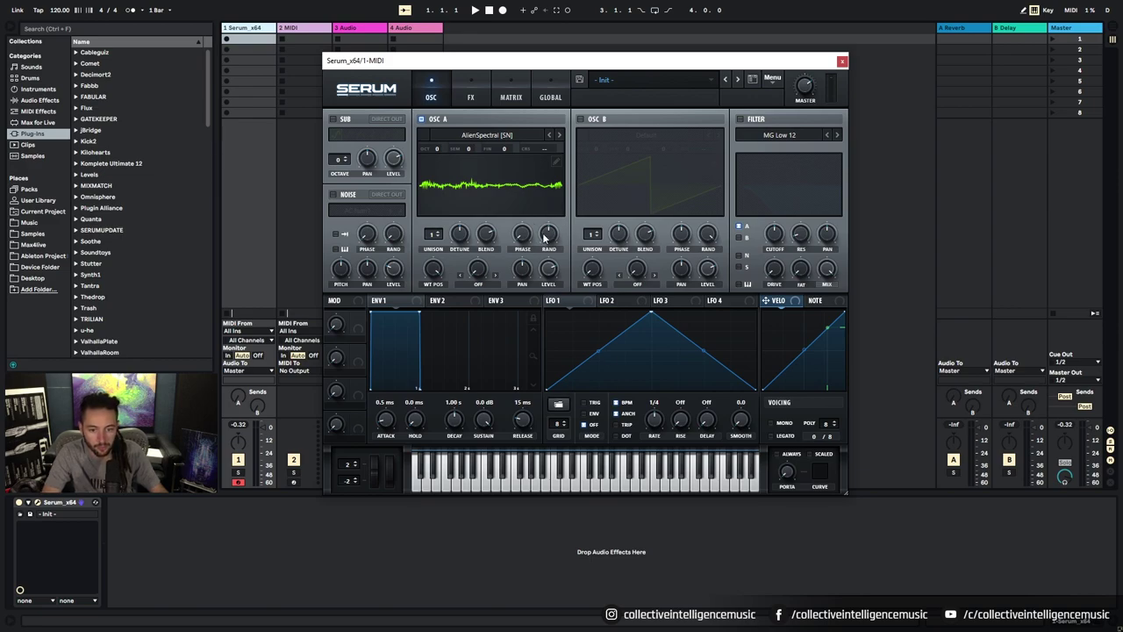
Switch off oscillator A, and turn oscillator B on and back off
{"action": "left_click", "coordinate": [424, 120]}
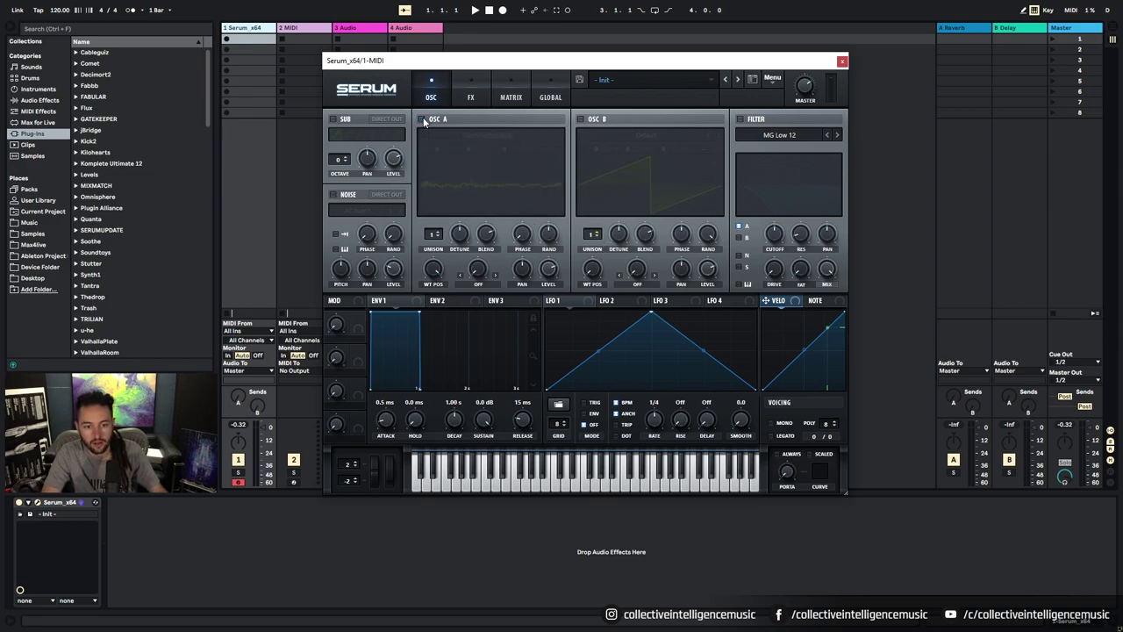
{"action": "left_click", "coordinate": [580, 119]}
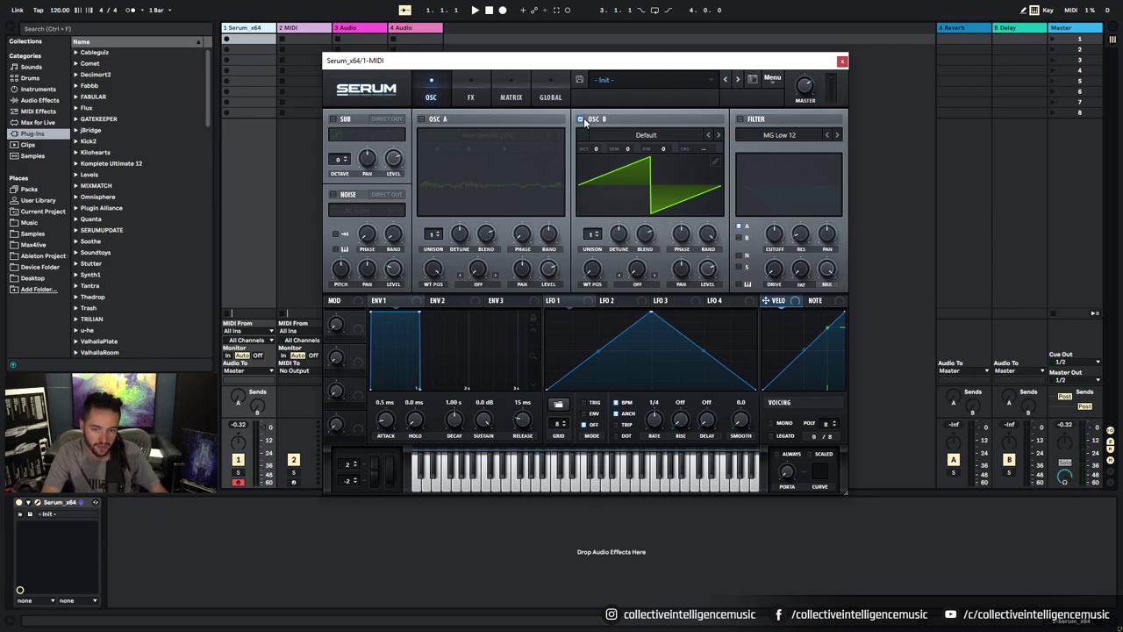
{"action": "left_click", "coordinate": [581, 119]}
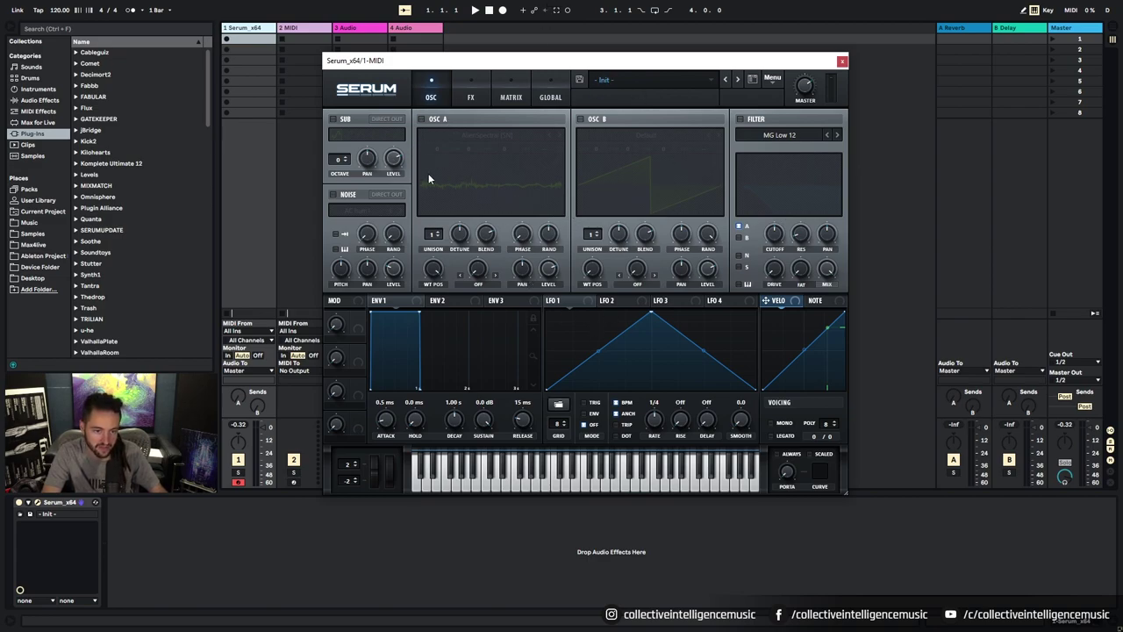
Enable the sub oscillator, try its octave up to 4 while playing notes, and reset the octave
{"action": "left_click", "coordinate": [333, 119]}
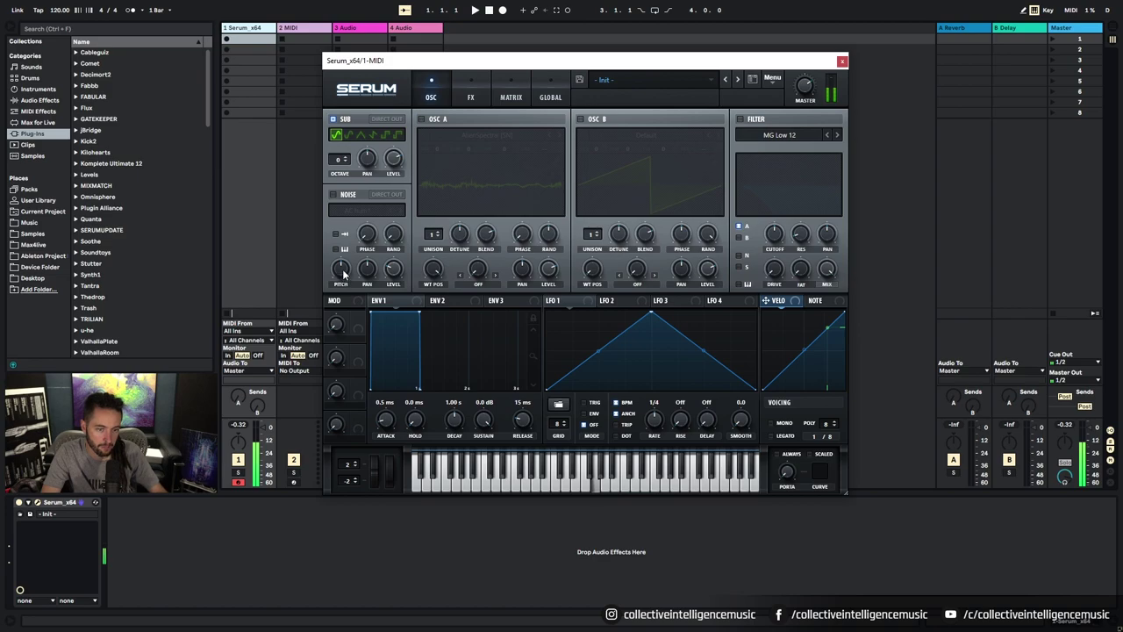
{"action": "mouse_move", "coordinate": [339, 160]}
{"action": "left_mouse_down"}
{"action": "mouse_move", "coordinate": [339, 171]}
{"action": "mouse_move", "coordinate": [347, 150]}
{"action": "left_mouse_up"}
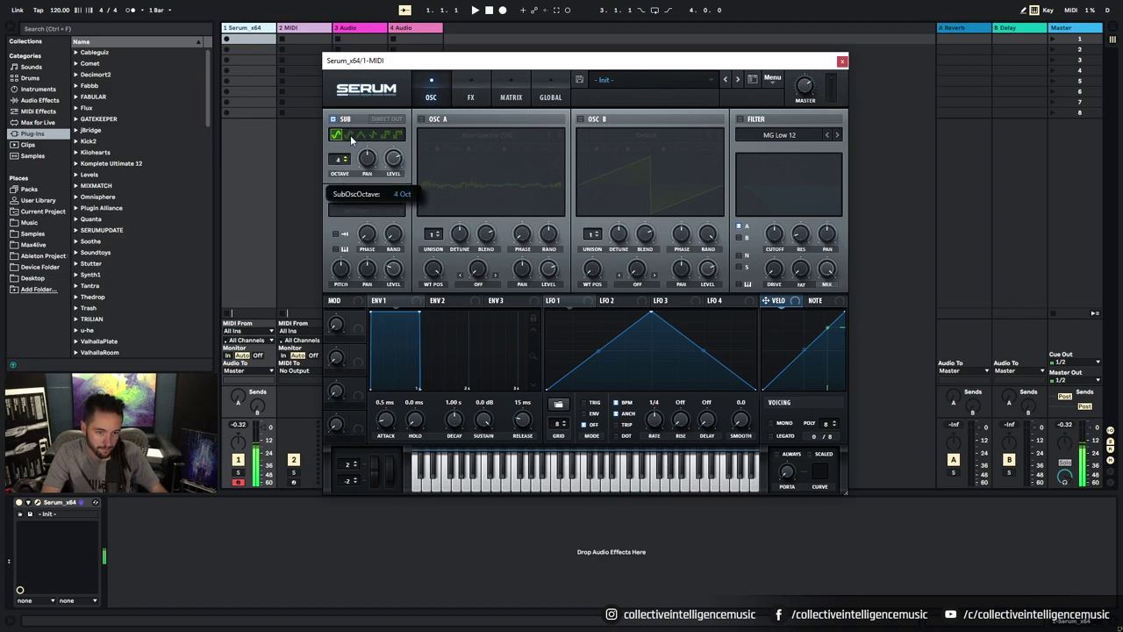
{"action": "right_click", "coordinate": [340, 158]}
{"action": "left_click", "coordinate": [360, 220]}
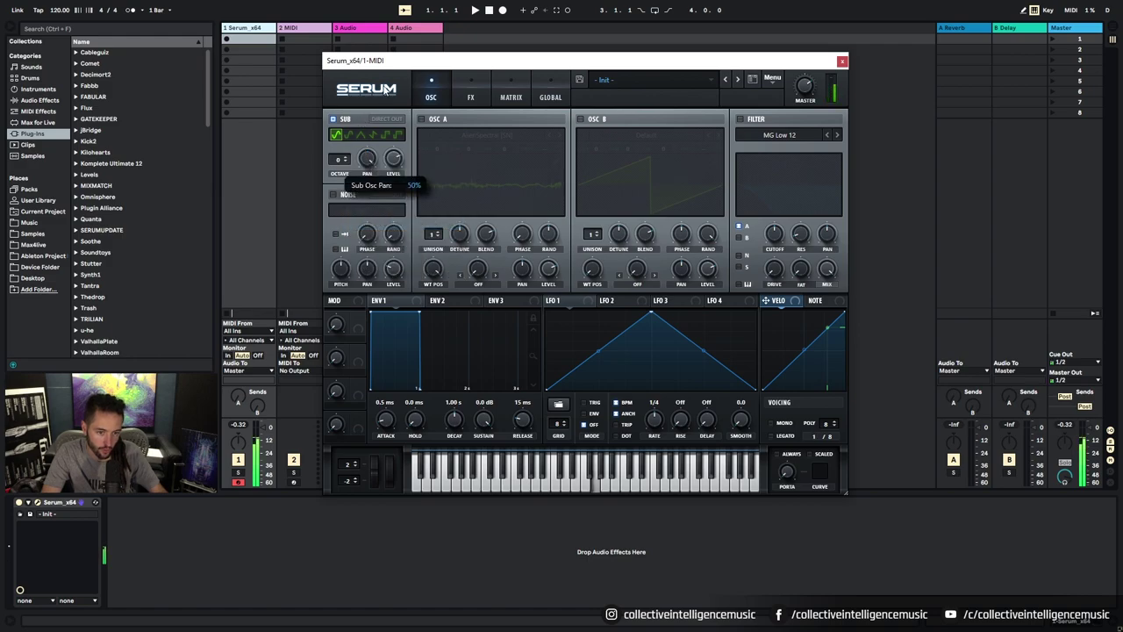
Pan the sub oscillator to different positions, including 50%, and reset its pan
{"action": "left_click_drag", "start_coordinate": [386, 90], "coordinate": [383, 191]}
{"action": "right_click", "coordinate": [367, 155]}
{"action": "left_click", "coordinate": [392, 220]}
Try other sub oscillator shapes before returning to the sine, and vary and reset the sub level
{"action": "left_click", "coordinate": [360, 137]}
{"action": "left_click", "coordinate": [397, 138]}
{"action": "left_click", "coordinate": [337, 135]}
{"action": "left_click_drag", "start_coordinate": [394, 158], "coordinate": [395, 134]}
{"action": "right_click", "coordinate": [395, 136]}
{"action": "left_click", "coordinate": [443, 220]}
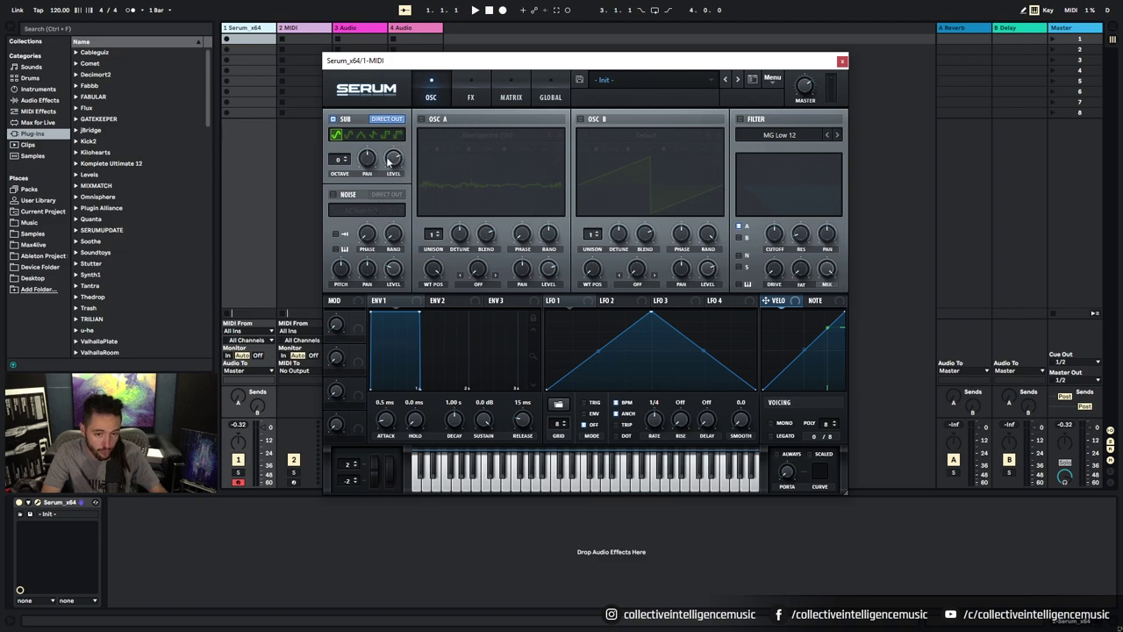
Toggle the sub oscillator's direct output off and on, lower its octave to -2, and leave direct output off
{"action": "left_click", "coordinate": [389, 120]}
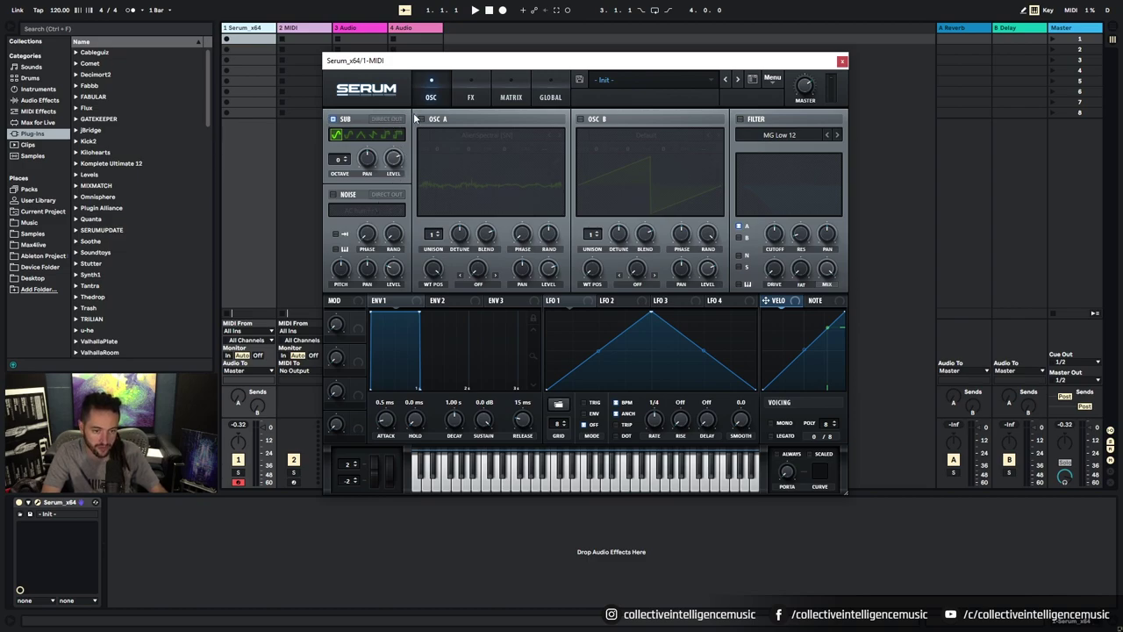
{"action": "left_click", "coordinate": [382, 120]}
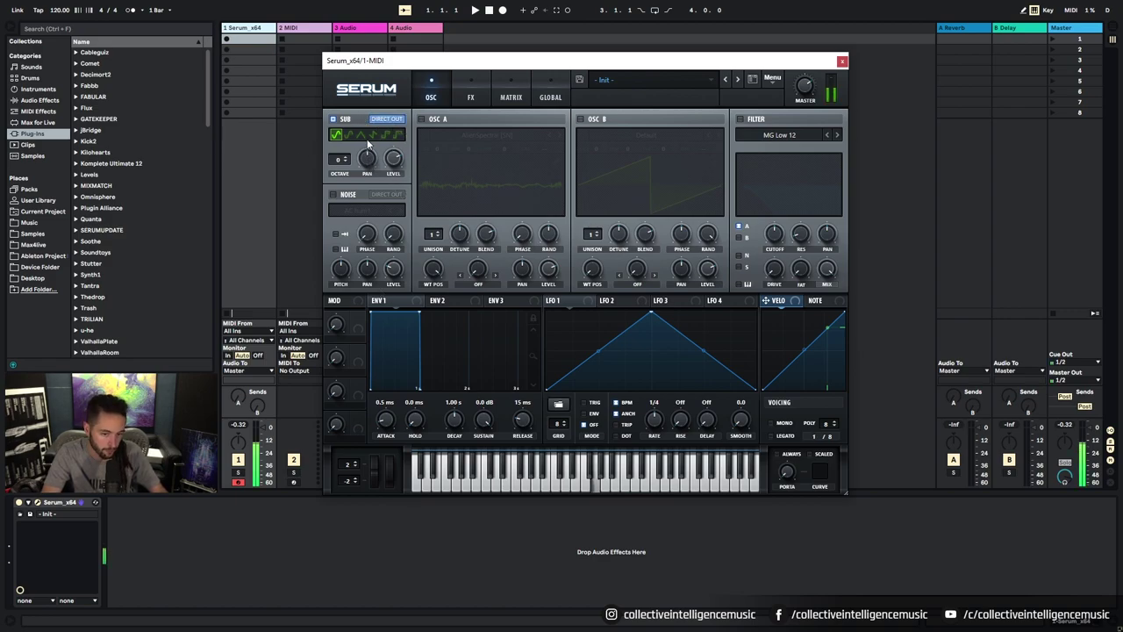
{"action": "left_click_drag", "start_coordinate": [341, 160], "coordinate": [340, 172]}
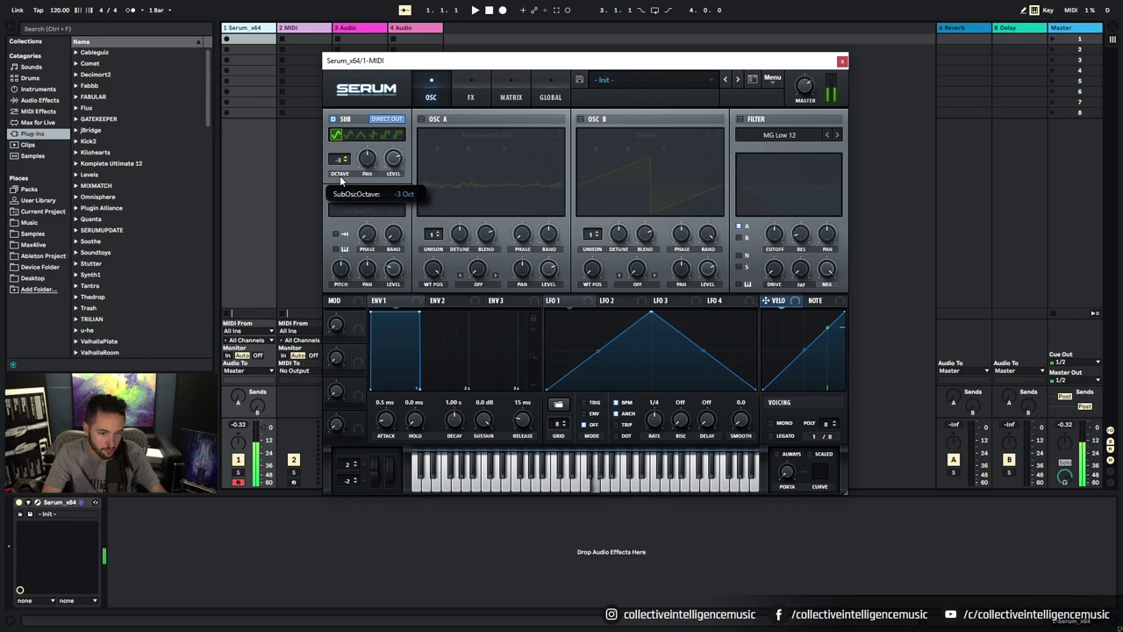
{"action": "left_click", "coordinate": [394, 121]}
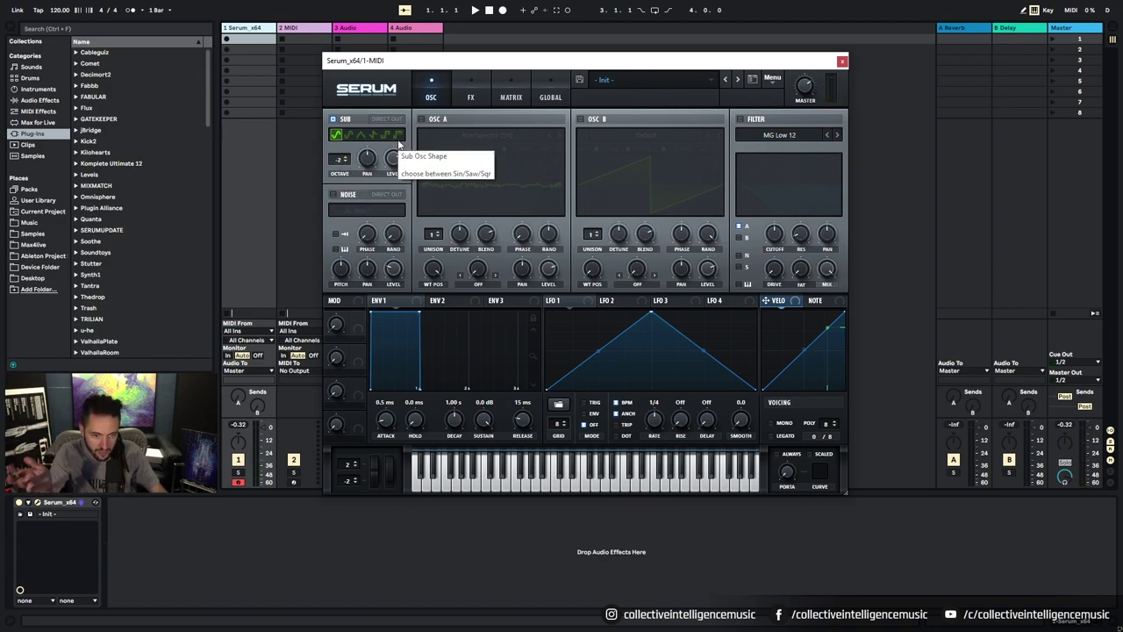
Switch off the sub oscillator, enable the noise oscillator, and load the J106 HP noise sample
{"action": "left_click", "coordinate": [334, 119]}
{"action": "left_click", "coordinate": [394, 195]}
{"action": "left_click", "coordinate": [396, 196]}
{"action": "left_click", "coordinate": [364, 211]}
{"action": "mouse_move", "coordinate": [369, 225]}
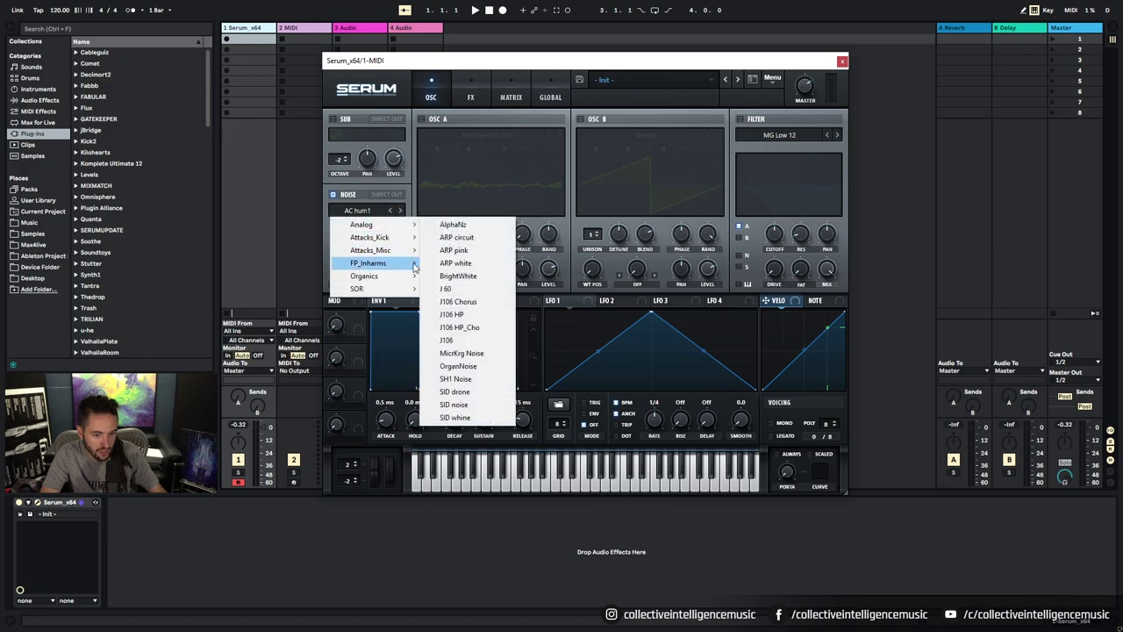
{"action": "left_click", "coordinate": [468, 315]}
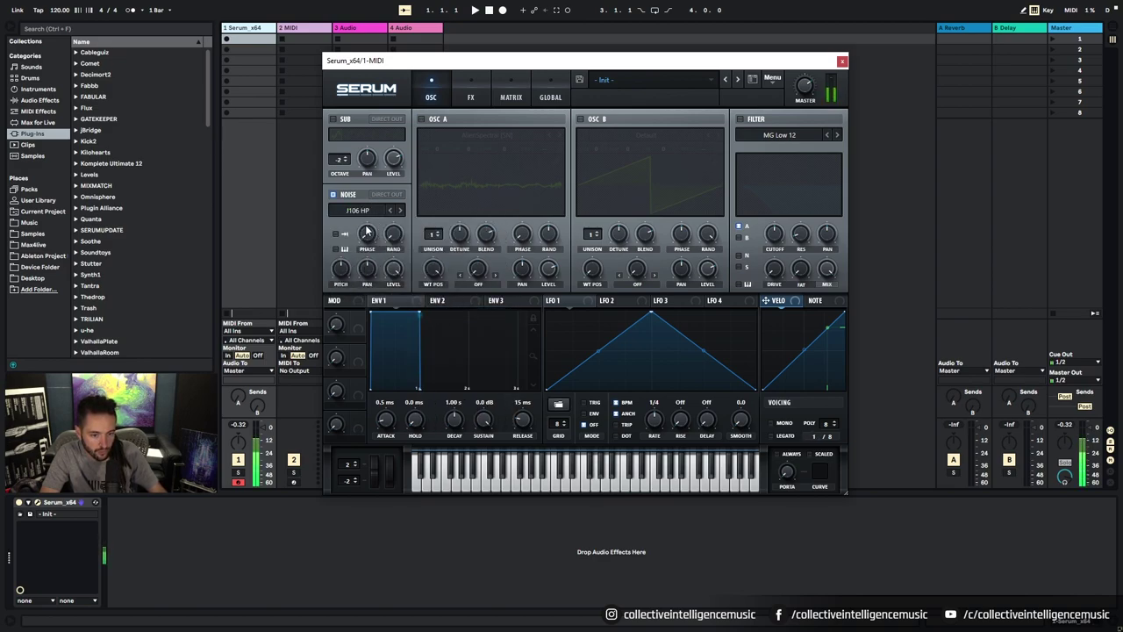
Step forward through the analog noise samples to SH1 Noise while playing notes
{"action": "left_click", "coordinate": [400, 211]}
{"action": "left_click", "coordinate": [400, 210]}
{"action": "left_click", "coordinate": [400, 211]}
{"action": "left_click", "coordinate": [400, 210]}
{"action": "left_click", "coordinate": [400, 211]}
Load the kick trans 1 attack sample into the noise oscillator, and advance to kick trans 4
{"action": "left_click", "coordinate": [378, 212]}
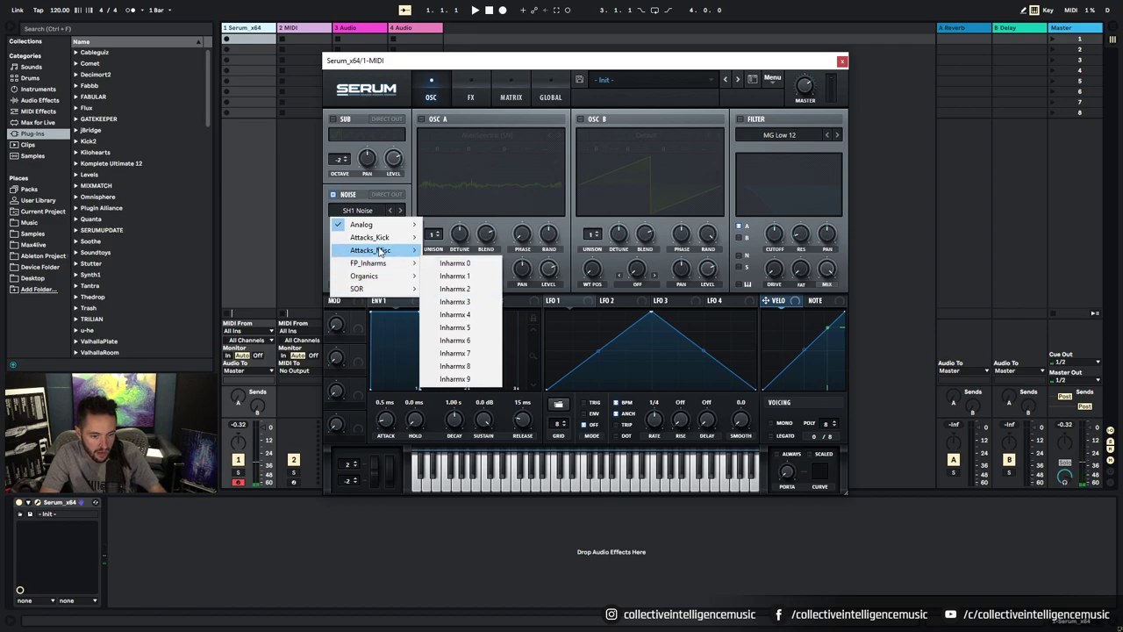
{"action": "mouse_move", "coordinate": [382, 250]}
{"action": "left_click", "coordinate": [454, 505]}
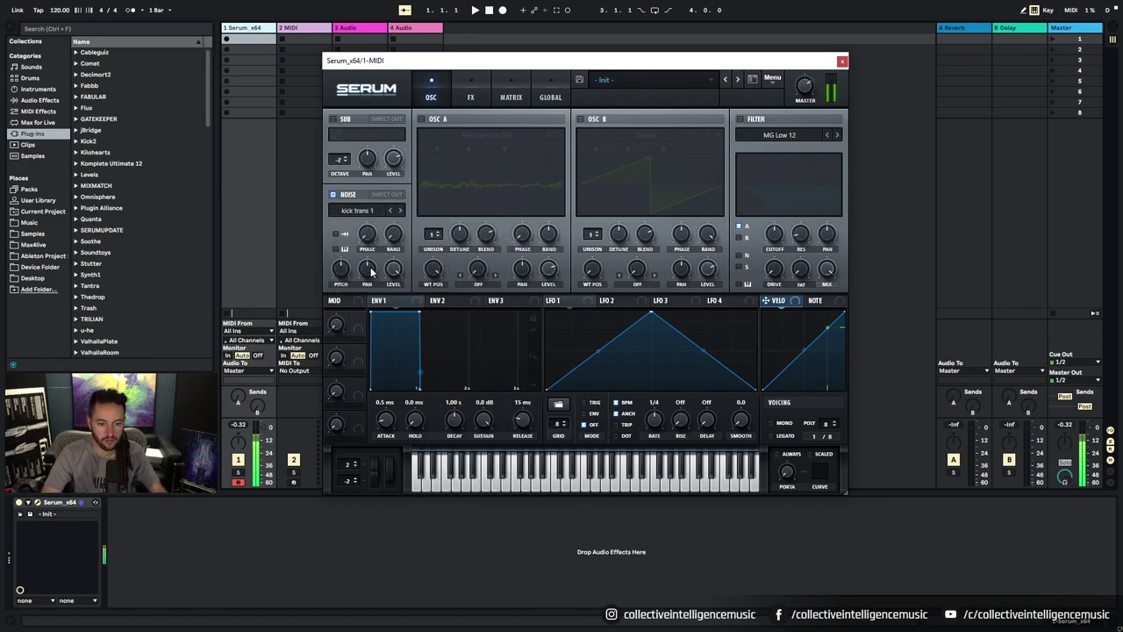
{"action": "left_click", "coordinate": [401, 212]}
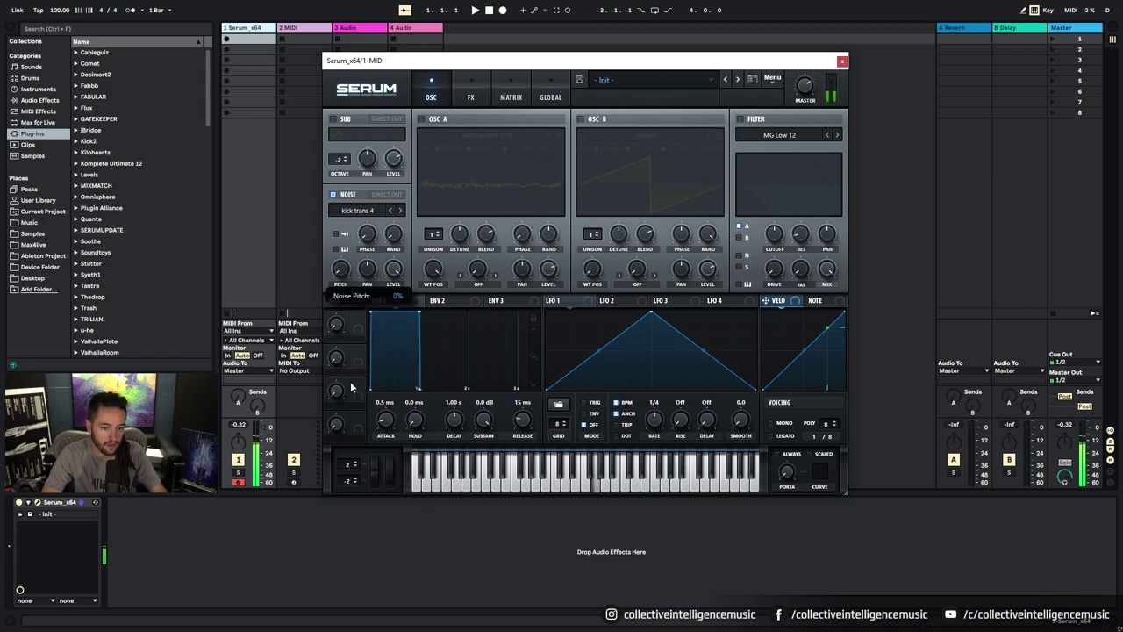
Vary the noise pitch while playing notes, and reset the noise oscillator's pitch, pan and level to their defaults
{"action": "left_click_drag", "start_coordinate": [354, 351], "coordinate": [386, 268]}
{"action": "right_click", "coordinate": [342, 265]}
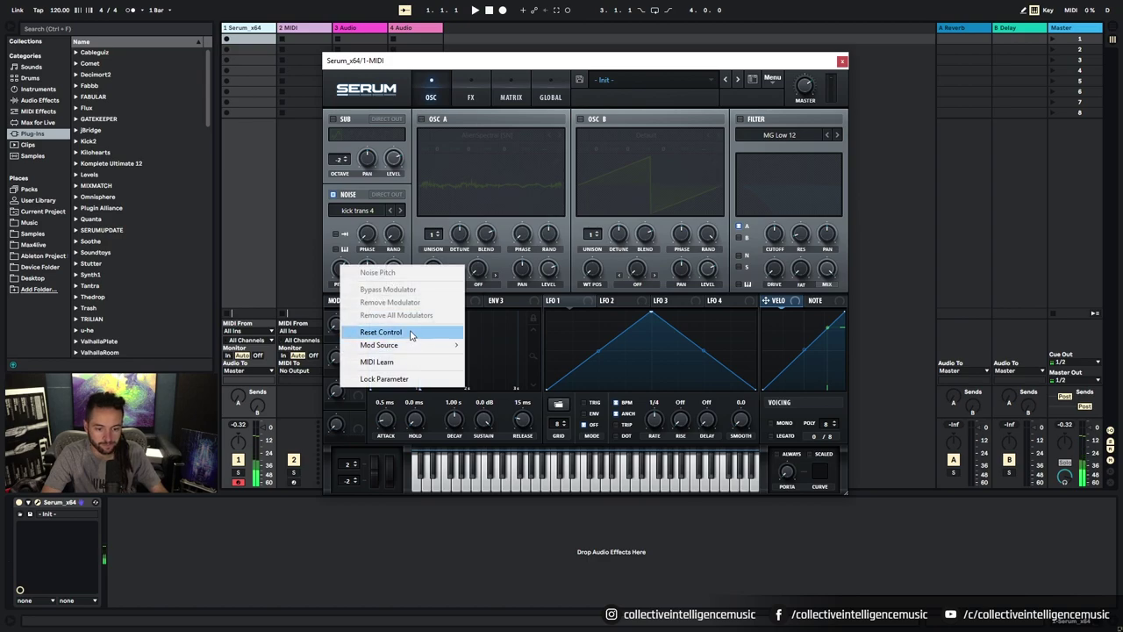
{"action": "left_click", "coordinate": [376, 328]}
{"action": "right_click", "coordinate": [369, 269]}
{"action": "left_click", "coordinate": [404, 332]}
{"action": "right_click", "coordinate": [392, 268]}
{"action": "left_click", "coordinate": [428, 330]}
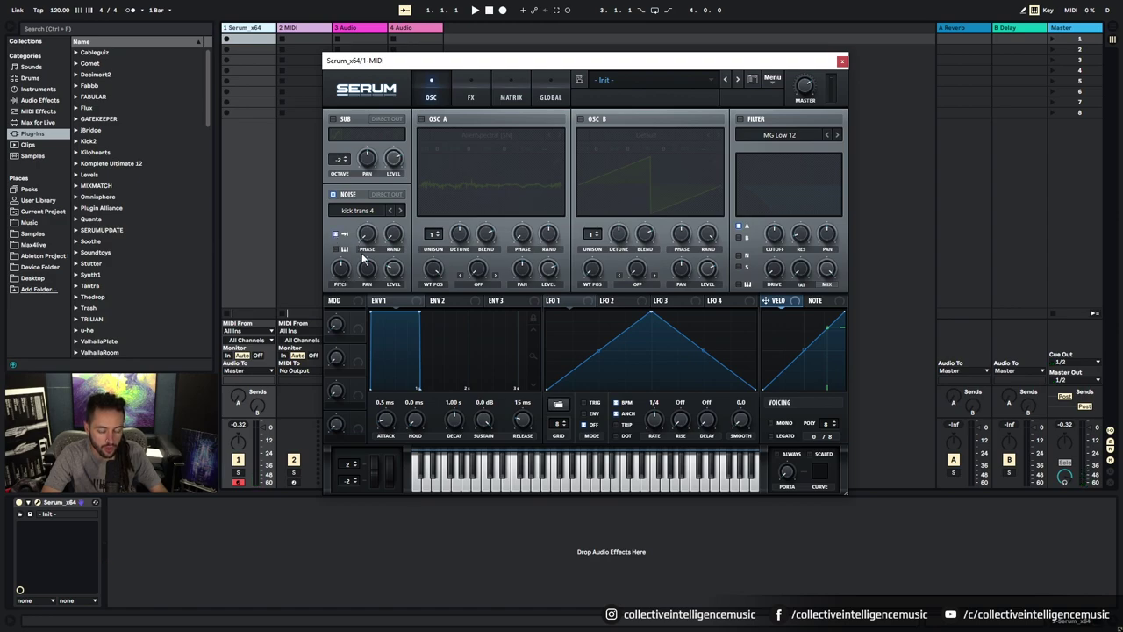
Vary the noise level while playing notes, enable the noise oscillator's keyboard tracking, and switch off the noise oscillator
{"action": "key", "text": "a"}
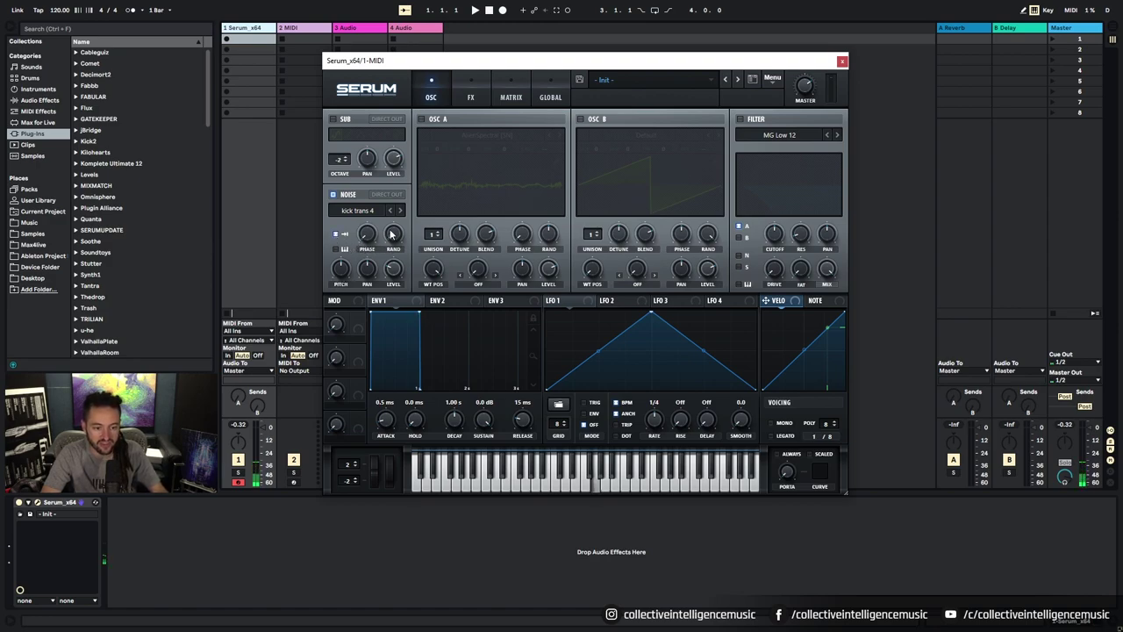
{"action": "left_click_drag", "start_coordinate": [395, 272], "coordinate": [424, 220]}
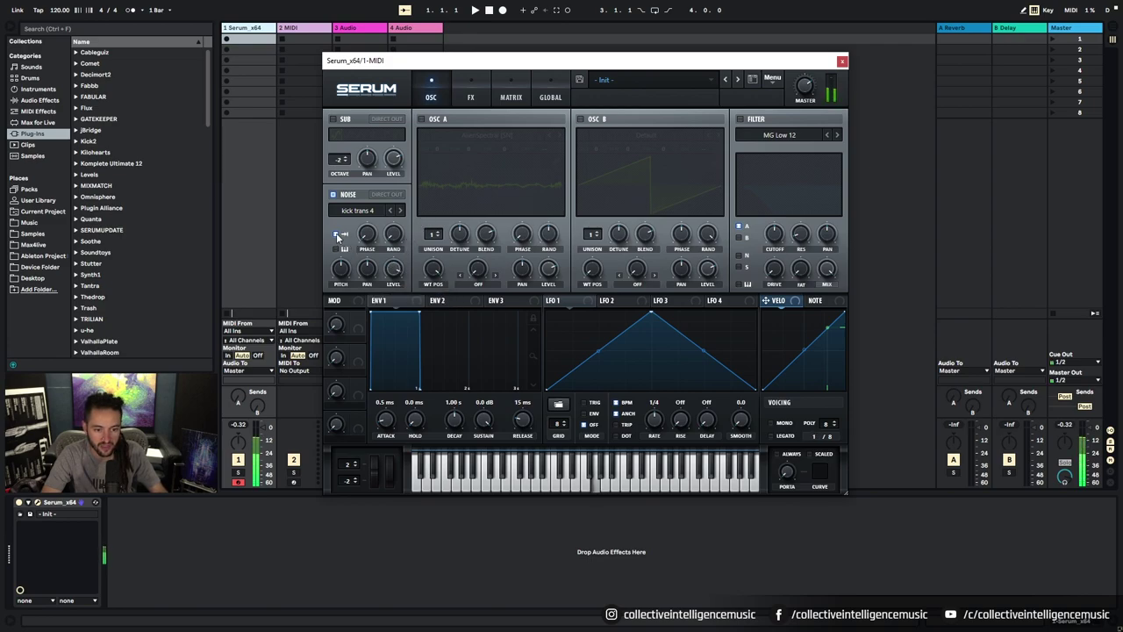
{"action": "mouse_move", "coordinate": [336, 235]}
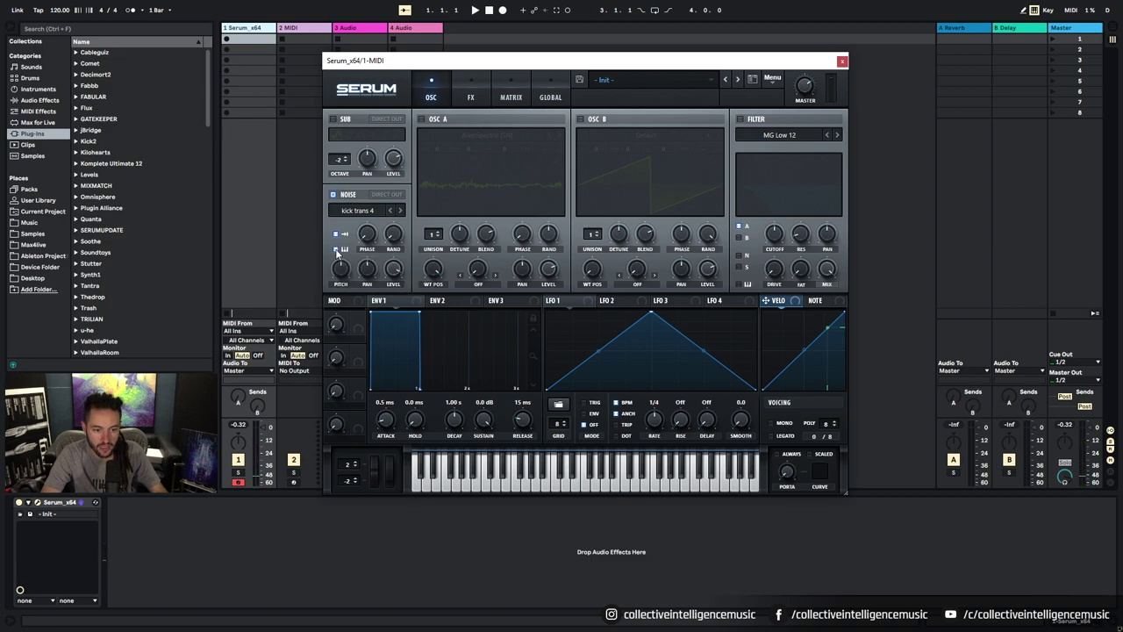
{"action": "key", "text": "g"}
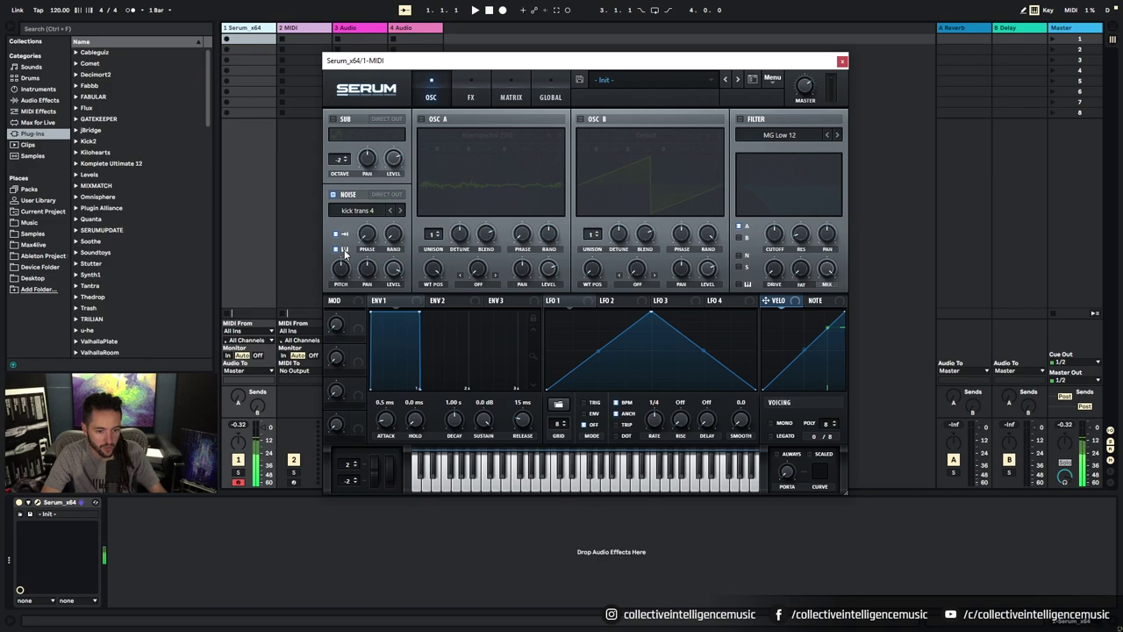
{"action": "left_click", "coordinate": [333, 195]}
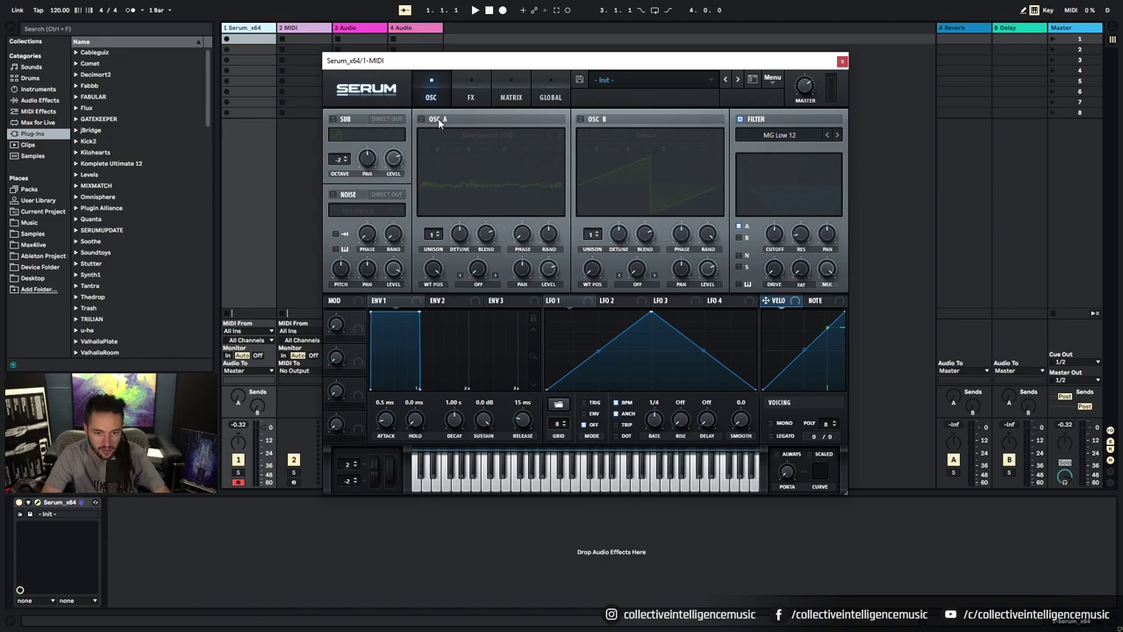
Switch on oscillator B, route it through the filter, and lower the filter cutoff
{"action": "left_click", "coordinate": [581, 119]}
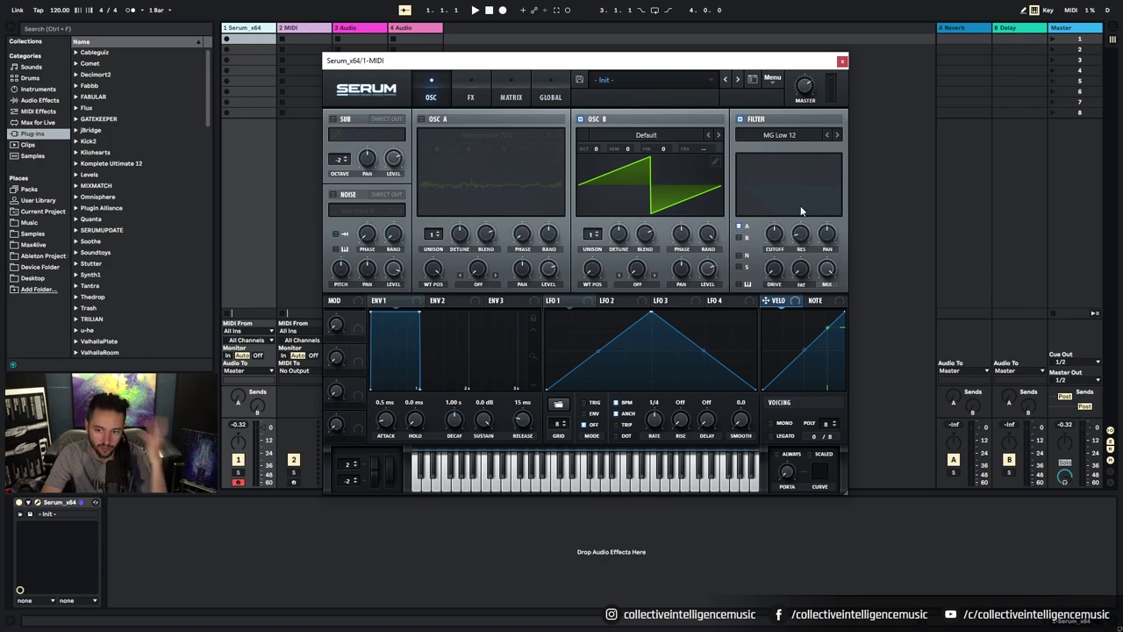
{"action": "left_click", "coordinate": [744, 238]}
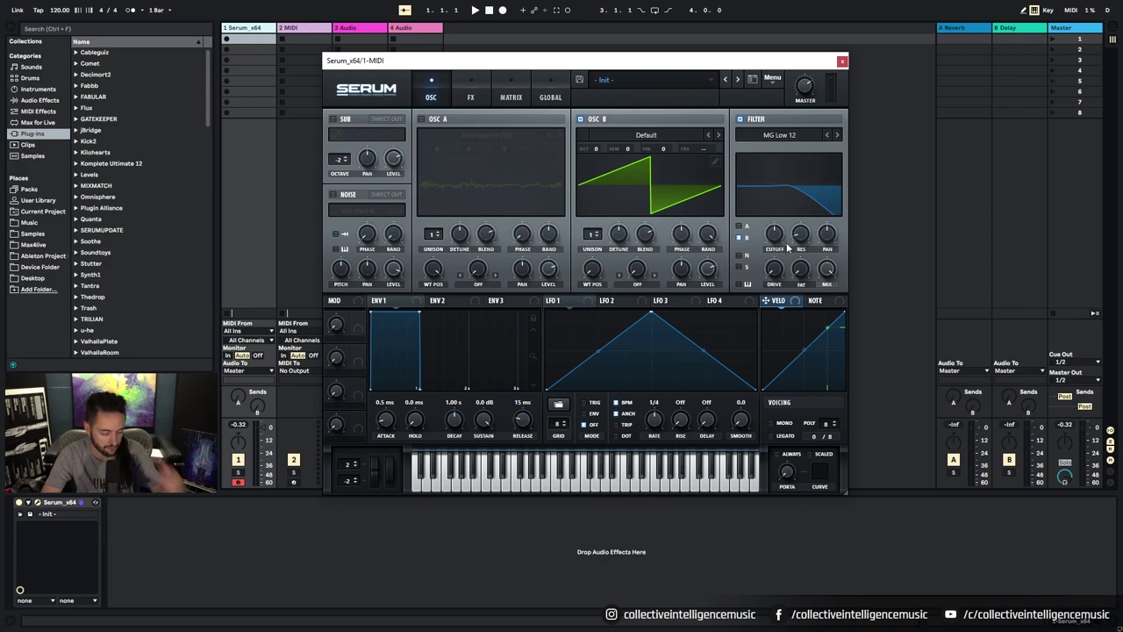
{"action": "left_click_drag", "start_coordinate": [776, 233], "coordinate": [778, 268]}
Browse the filter types, including the Multi and Misc categories, and keep MG Low 12
{"action": "left_click", "coordinate": [784, 139]}
{"action": "mouse_move", "coordinate": [772, 148]}
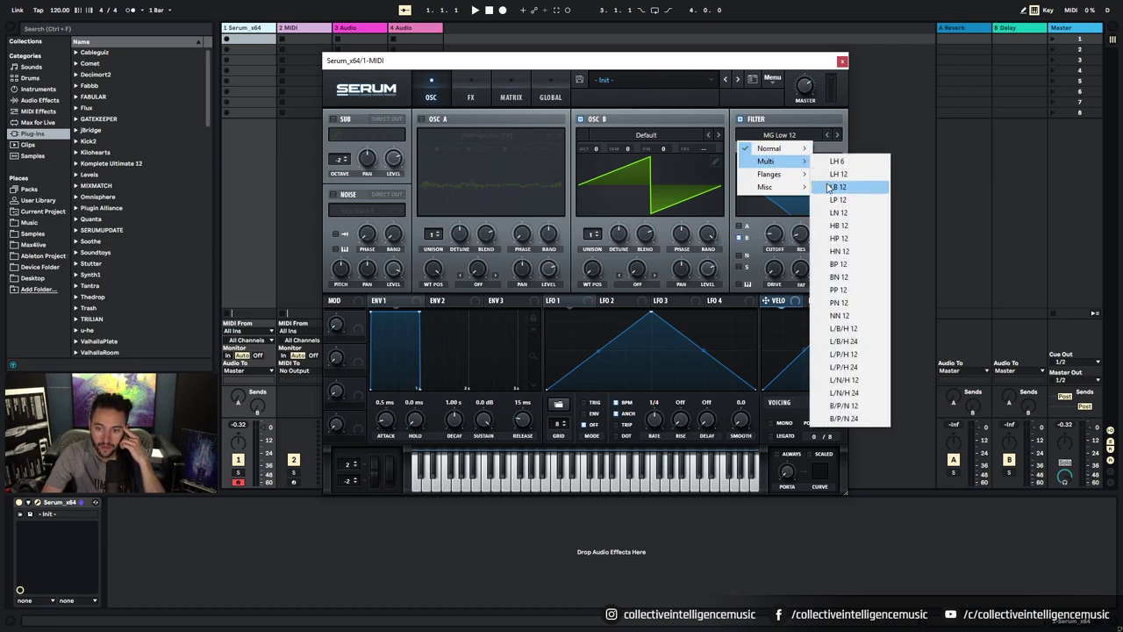
{"action": "mouse_move", "coordinate": [781, 187]}
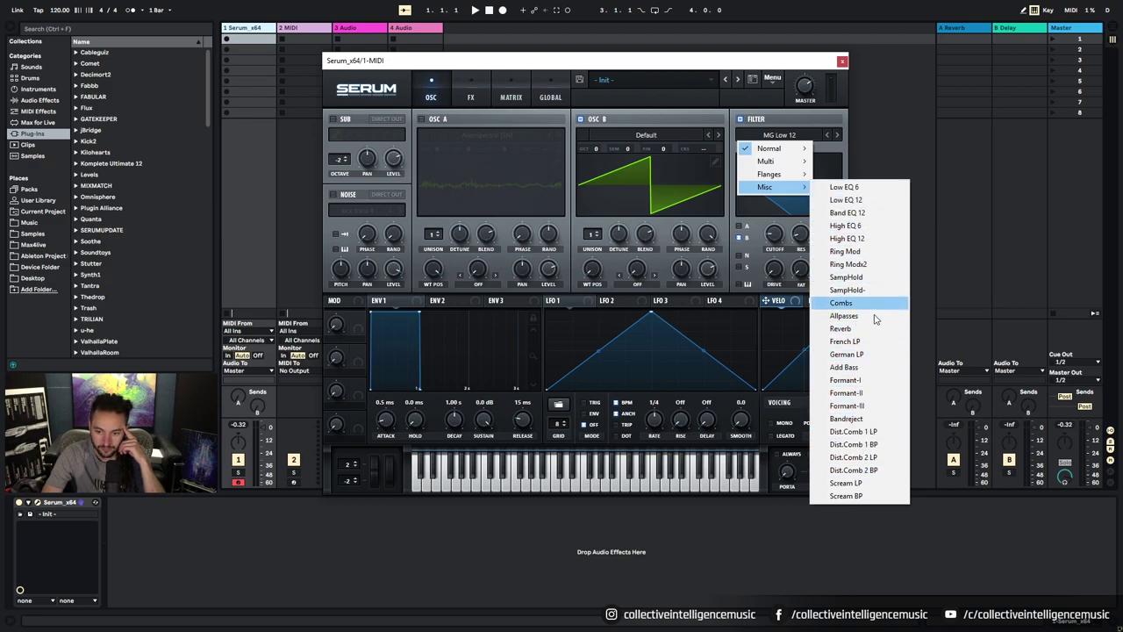
{"action": "left_click", "coordinate": [769, 128]}
{"action": "left_click", "coordinate": [776, 119]}
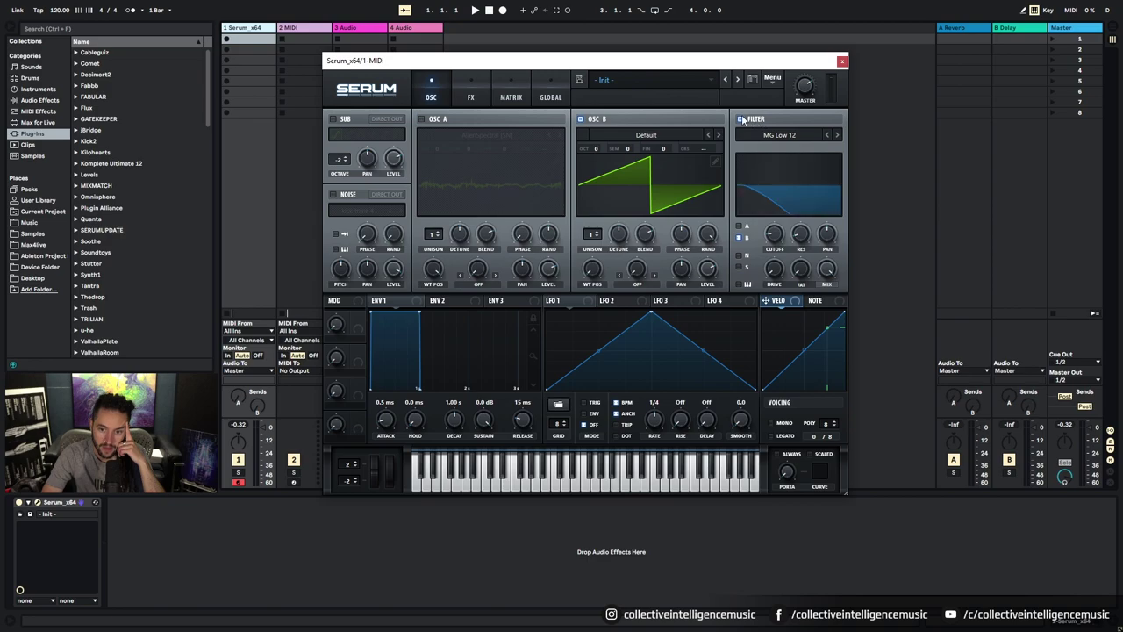
Raise the filter's cutoff and resonance while playing notes, and vary its pan before resetting the pan to default
{"action": "left_click_drag", "start_coordinate": [774, 233], "coordinate": [793, 163]}
{"action": "left_click_drag", "start_coordinate": [807, 242], "coordinate": [809, 166]}
{"action": "left_click_drag", "start_coordinate": [774, 234], "coordinate": [773, 209]}
{"action": "left_click_drag", "start_coordinate": [827, 235], "coordinate": [857, 167]}
{"action": "right_click", "coordinate": [826, 228]}
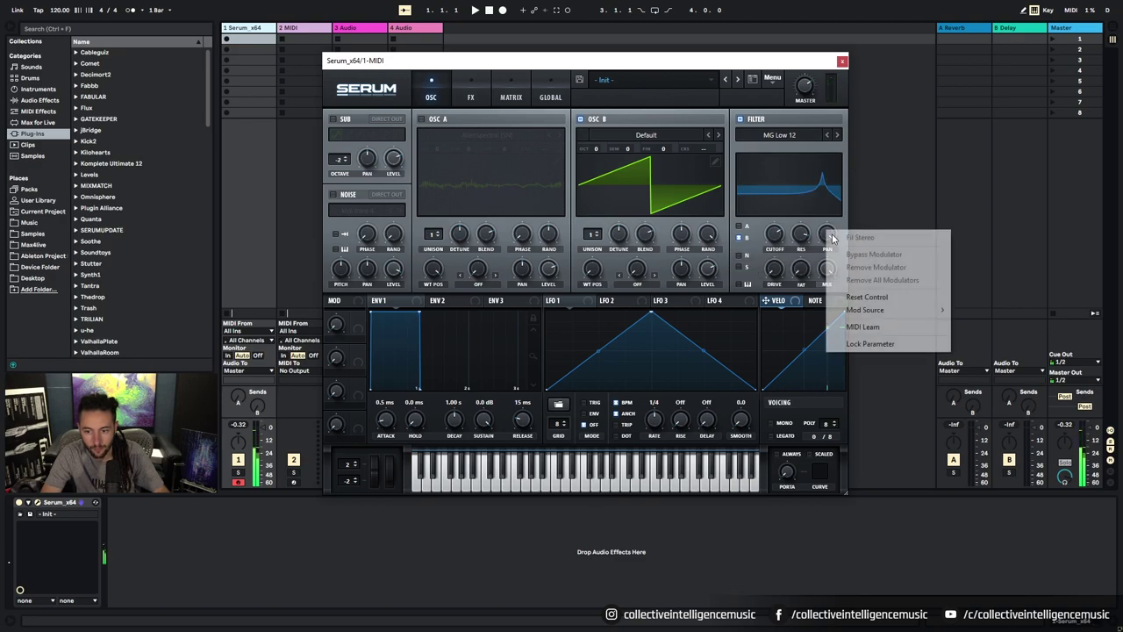
{"action": "left_click", "coordinate": [859, 298]}
Vary the filter's drive, fat, mix and cutoff while playing notes
{"action": "left_click_drag", "start_coordinate": [786, 257], "coordinate": [774, 281]}
{"action": "left_click_drag", "start_coordinate": [777, 236], "coordinate": [777, 239]}
{"action": "left_click_drag", "start_coordinate": [802, 274], "coordinate": [796, 409]}
{"action": "left_click_drag", "start_coordinate": [824, 272], "coordinate": [850, 212]}
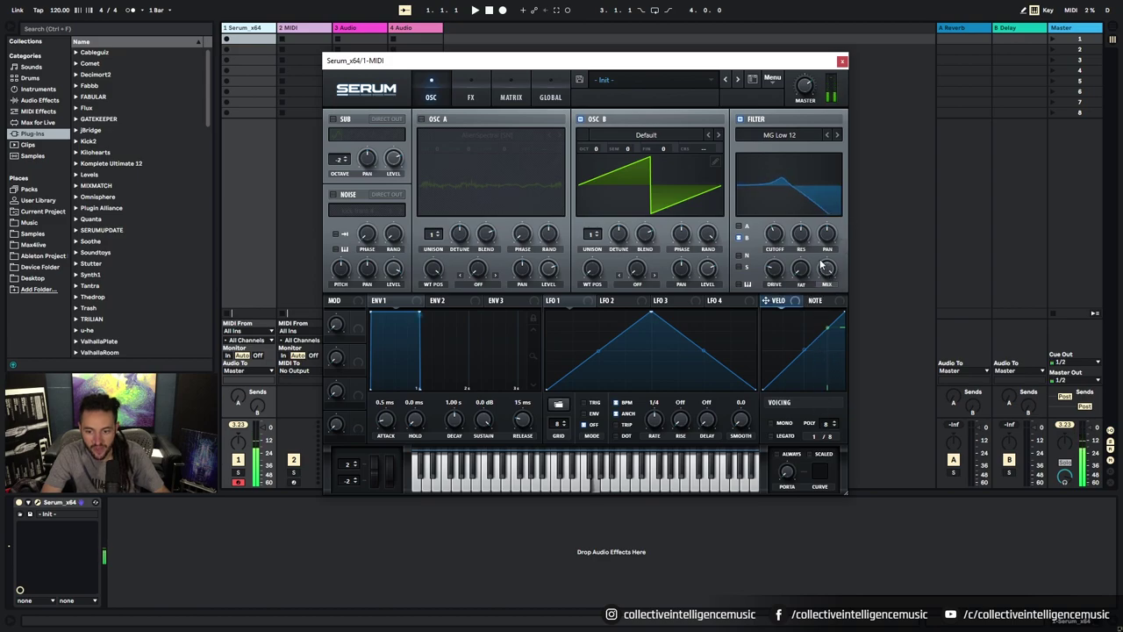
{"action": "mouse_move", "coordinate": [824, 274]}
{"action": "left_mouse_down"}
{"action": "mouse_move", "coordinate": [828, 212]}
{"action": "mouse_move", "coordinate": [816, 402]}
{"action": "mouse_move", "coordinate": [810, 292]}
{"action": "mouse_move", "coordinate": [833, 262]}
{"action": "left_mouse_up"}
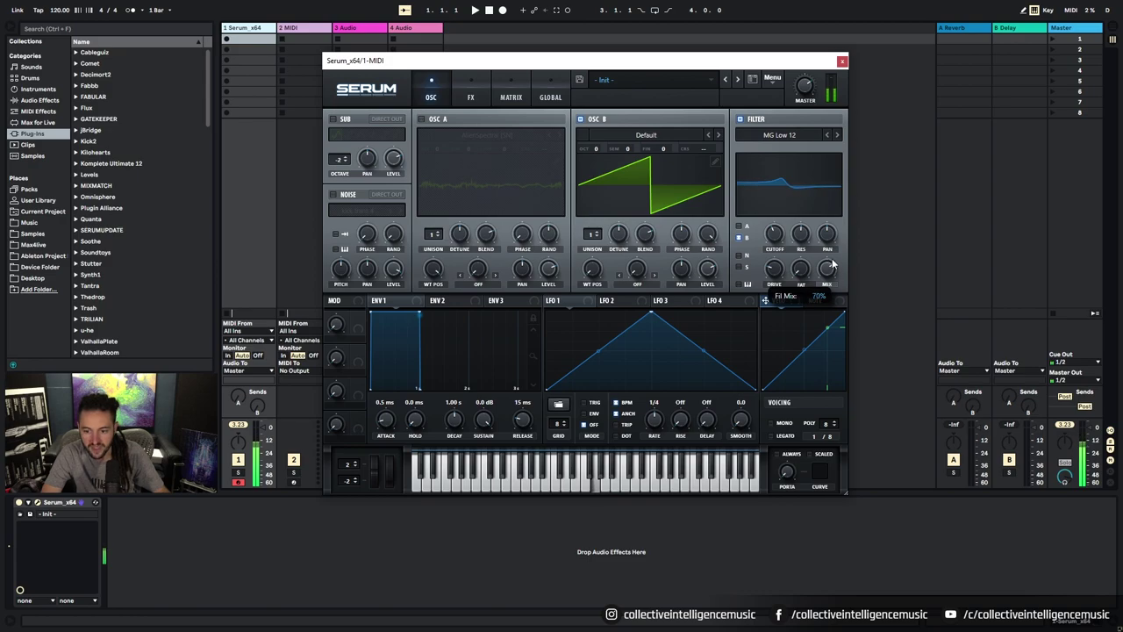
{"action": "left_click_drag", "start_coordinate": [775, 235], "coordinate": [789, 198]}
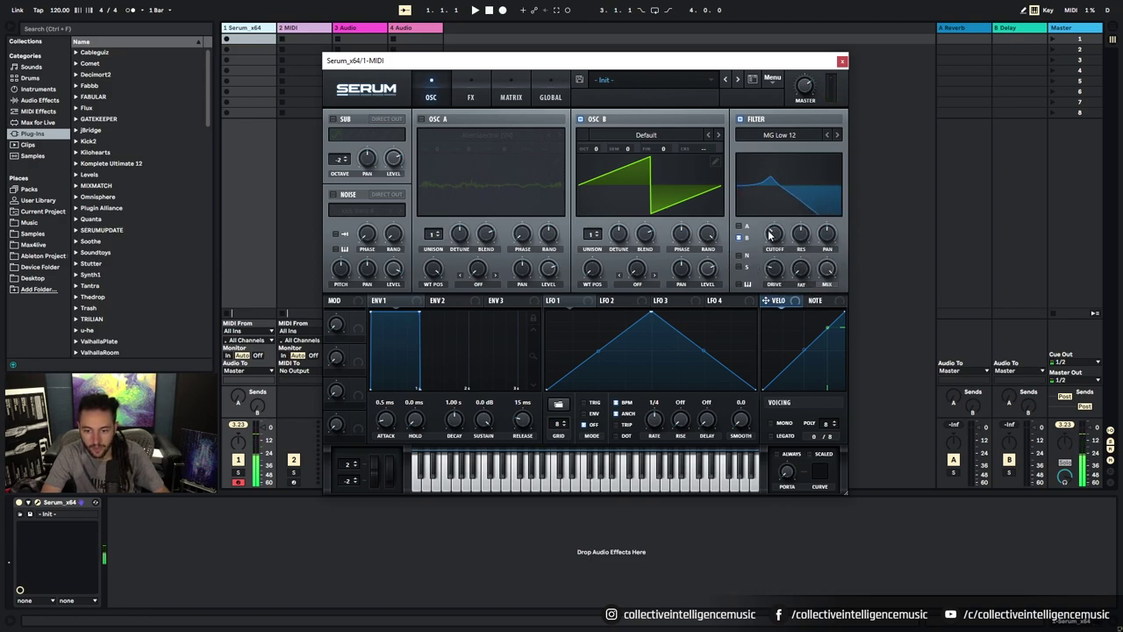
Toggle the filter's source routing for oscillators A and B, noise and sub
{"action": "left_click", "coordinate": [739, 237]}
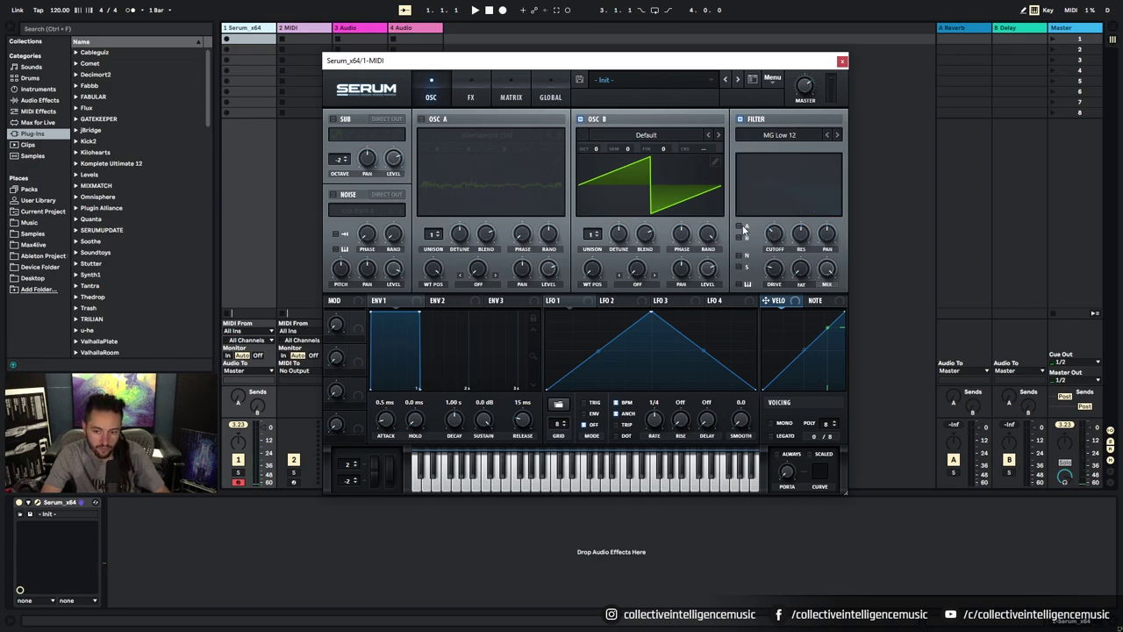
{"action": "left_click", "coordinate": [740, 239]}
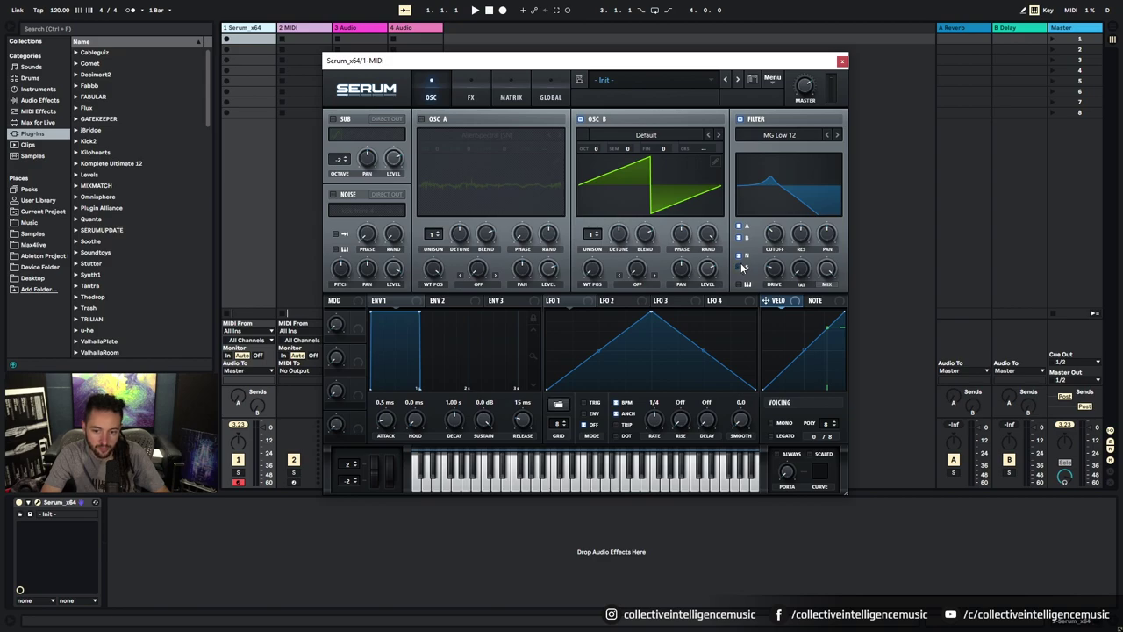
{"action": "left_click", "coordinate": [740, 256]}
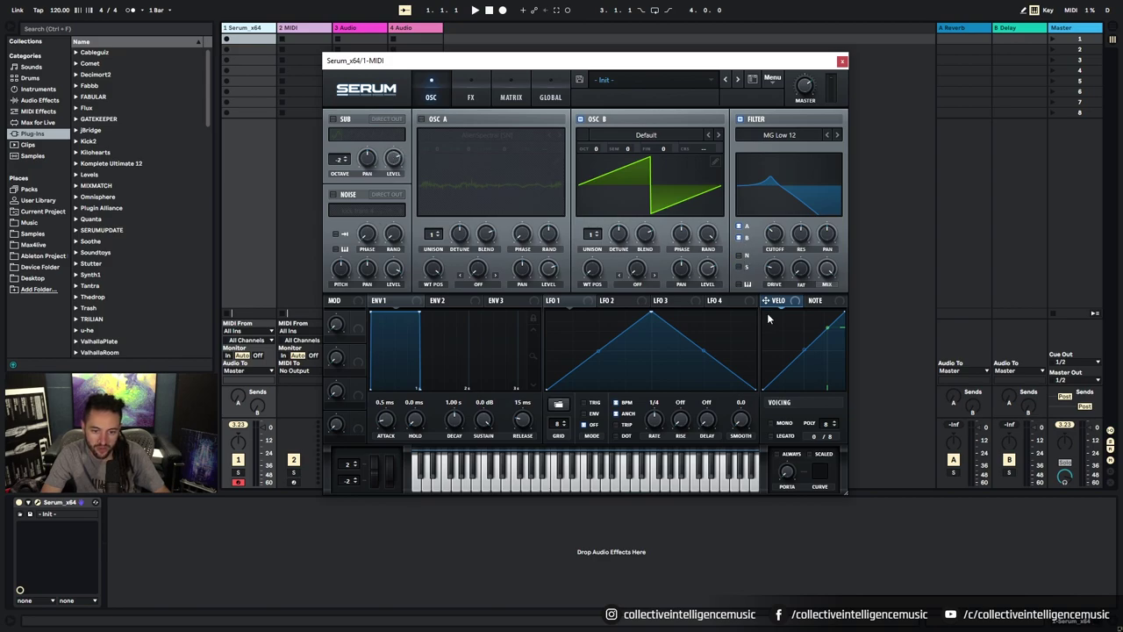
{"action": "left_click", "coordinate": [740, 230]}
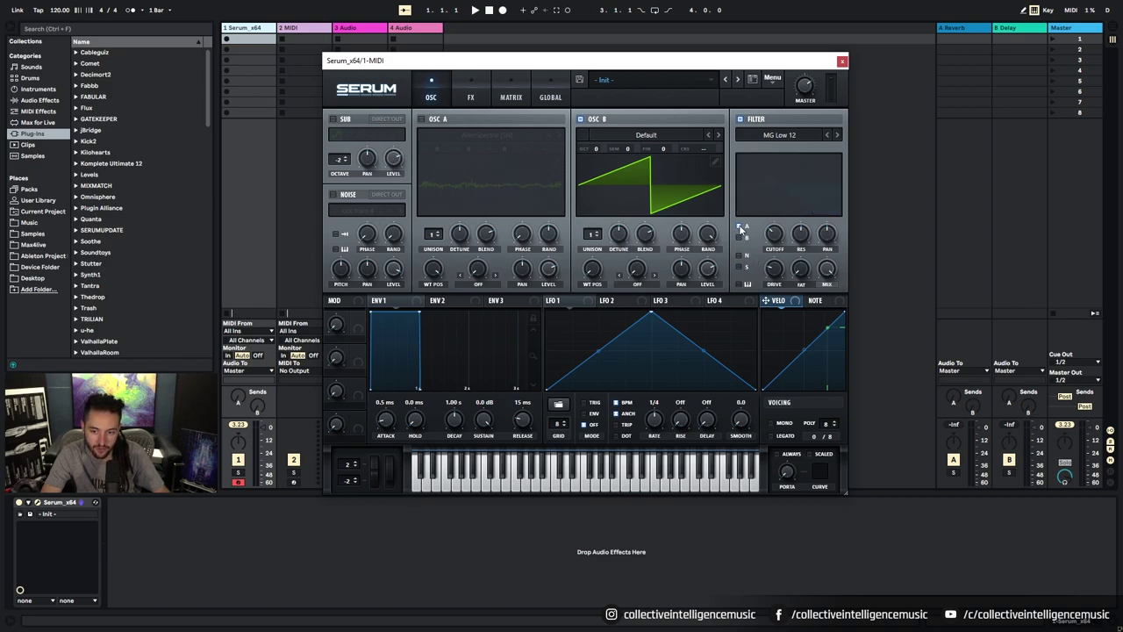
Enable the filter's keyboard tracking, route oscillator B through it, and compare the sound with the filter off and on
{"action": "left_click", "coordinate": [740, 287]}
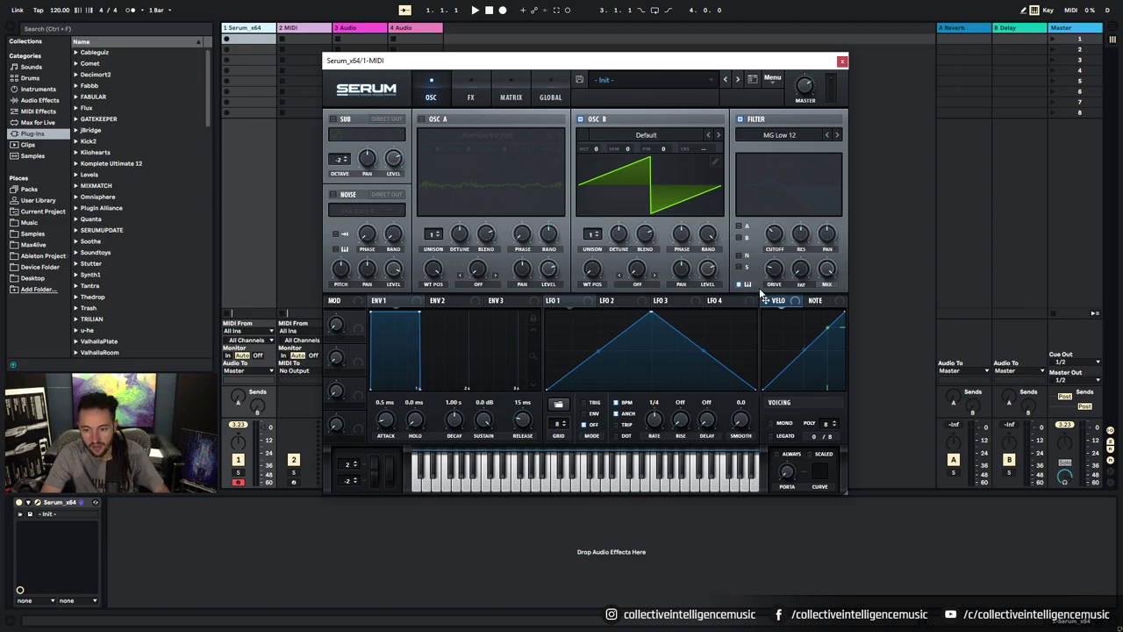
{"action": "left_click", "coordinate": [740, 237]}
{"action": "left_click", "coordinate": [740, 119]}
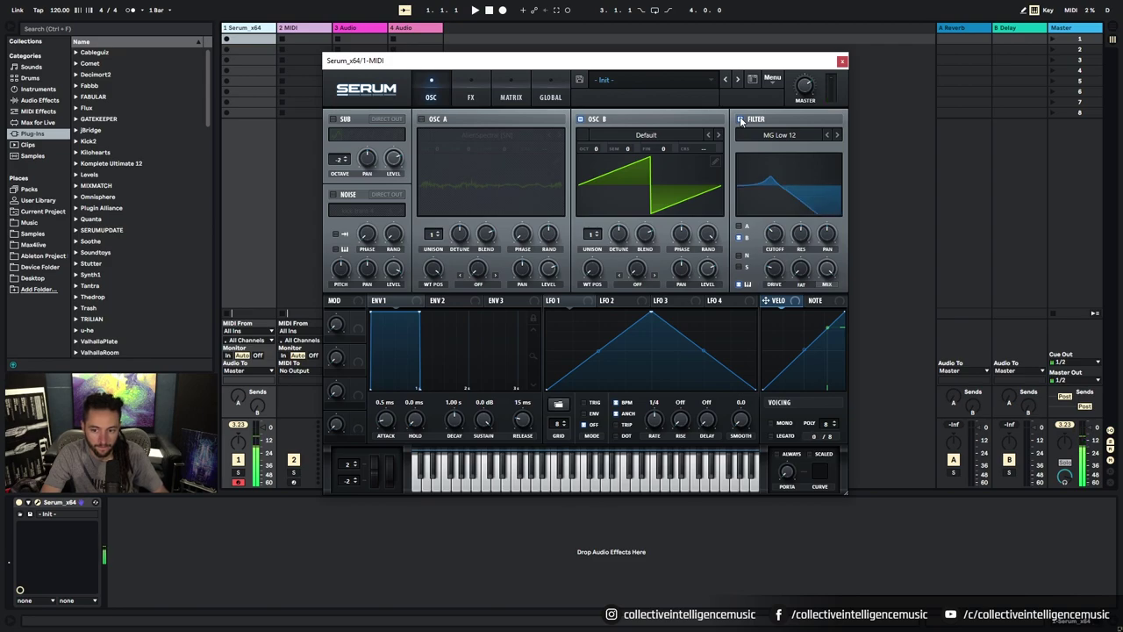
{"action": "left_click", "coordinate": [740, 119]}
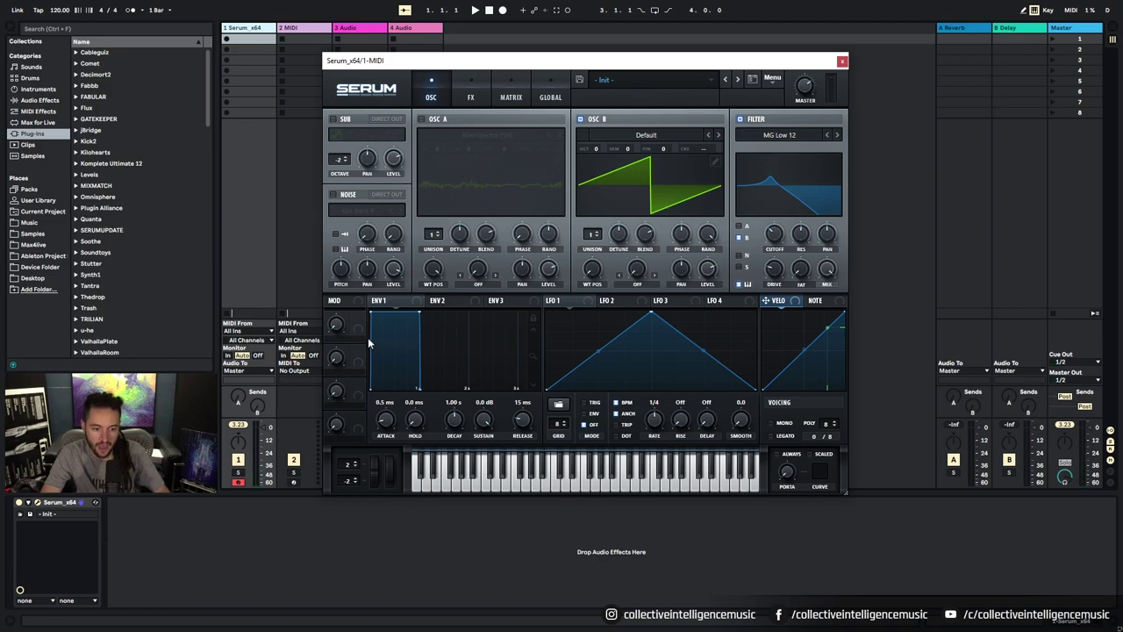
Look through envelopes 1, 2 and 3 and their attack, hold, decay, sustain and release controls, returning to envelope 1
{"action": "left_click", "coordinate": [436, 301]}
{"action": "left_click", "coordinate": [502, 302]}
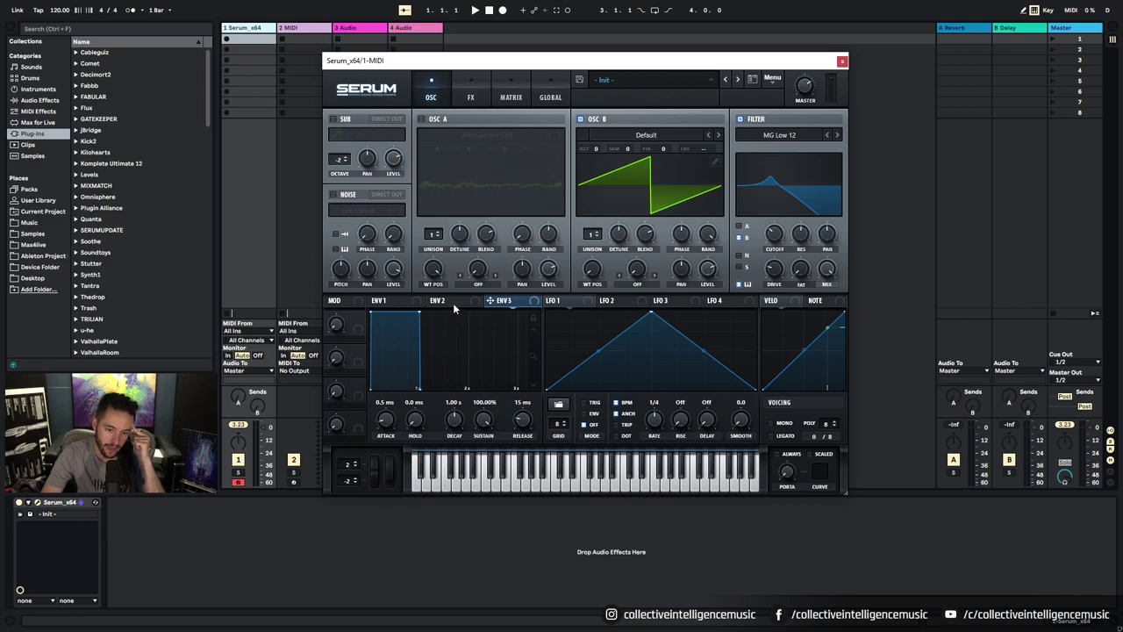
{"action": "left_click", "coordinate": [384, 301]}
{"action": "left_click", "coordinate": [445, 302]}
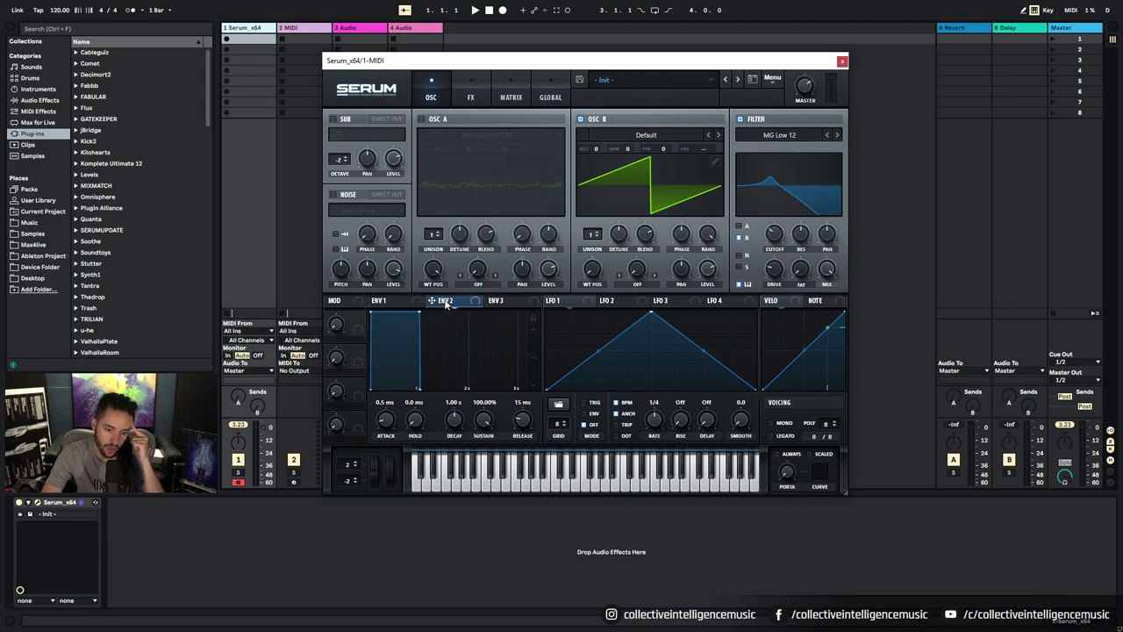
{"action": "left_click", "coordinate": [492, 303]}
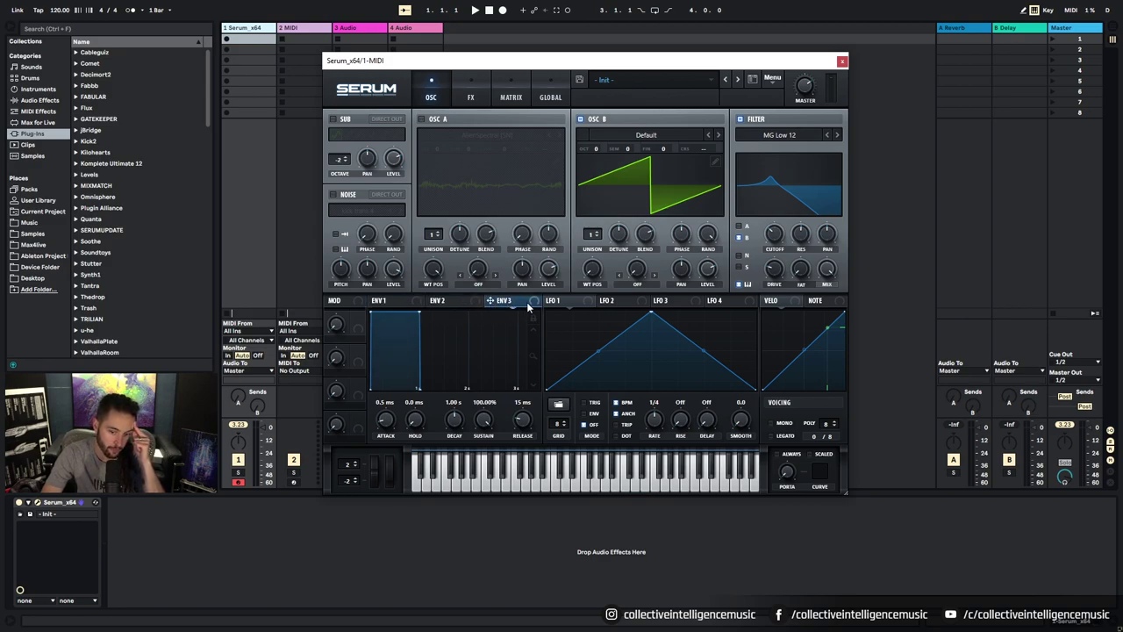
{"action": "left_click", "coordinate": [390, 304]}
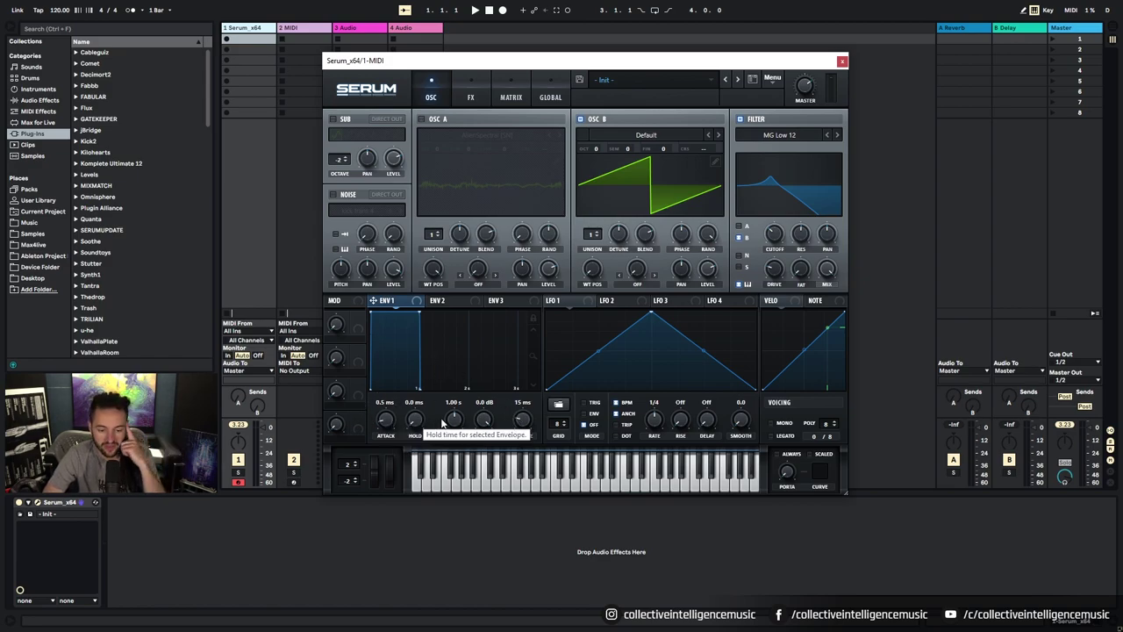
{"action": "left_click", "coordinate": [437, 302]}
{"action": "left_click", "coordinate": [496, 303]}
{"action": "left_click", "coordinate": [407, 304]}
Switch off the filter, play notes, and set oscillator B's octave to -2
{"action": "left_click", "coordinate": [741, 120]}
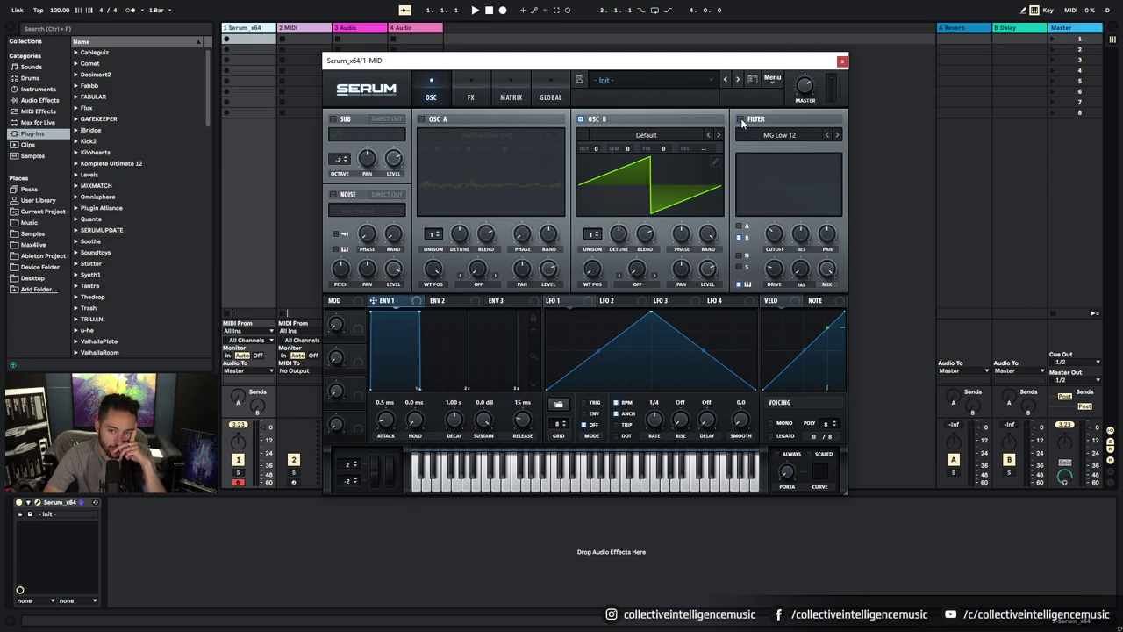
{"action": "key", "text": "a"}
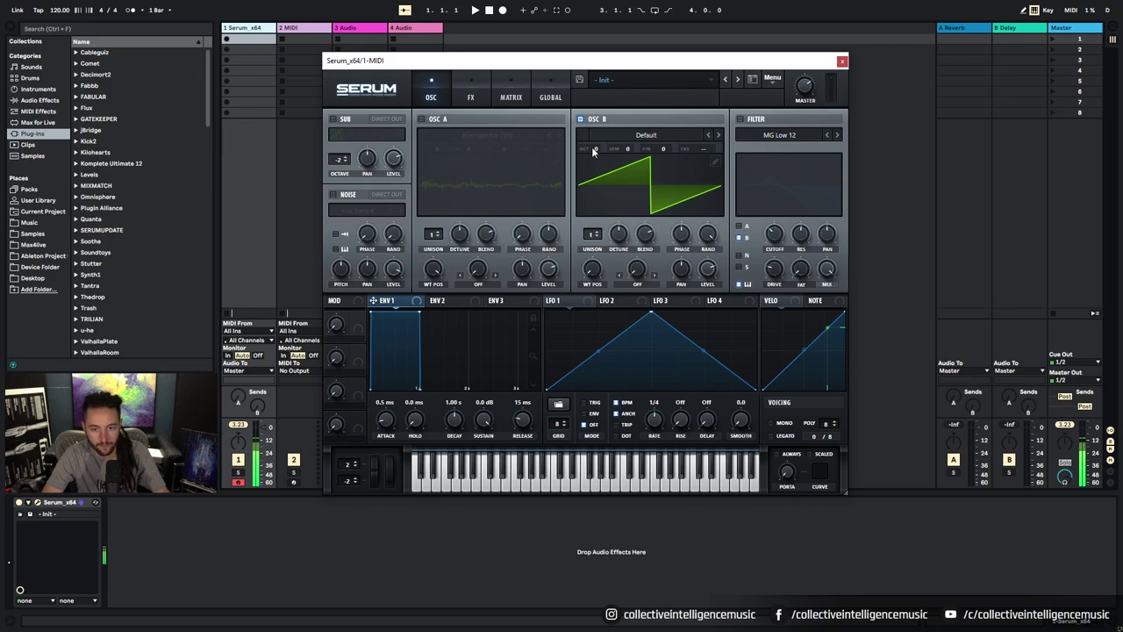
{"action": "left_click_drag", "start_coordinate": [596, 149], "coordinate": [589, 206]}
{"action": "left_click_drag", "start_coordinate": [598, 145], "coordinate": [598, 140]}
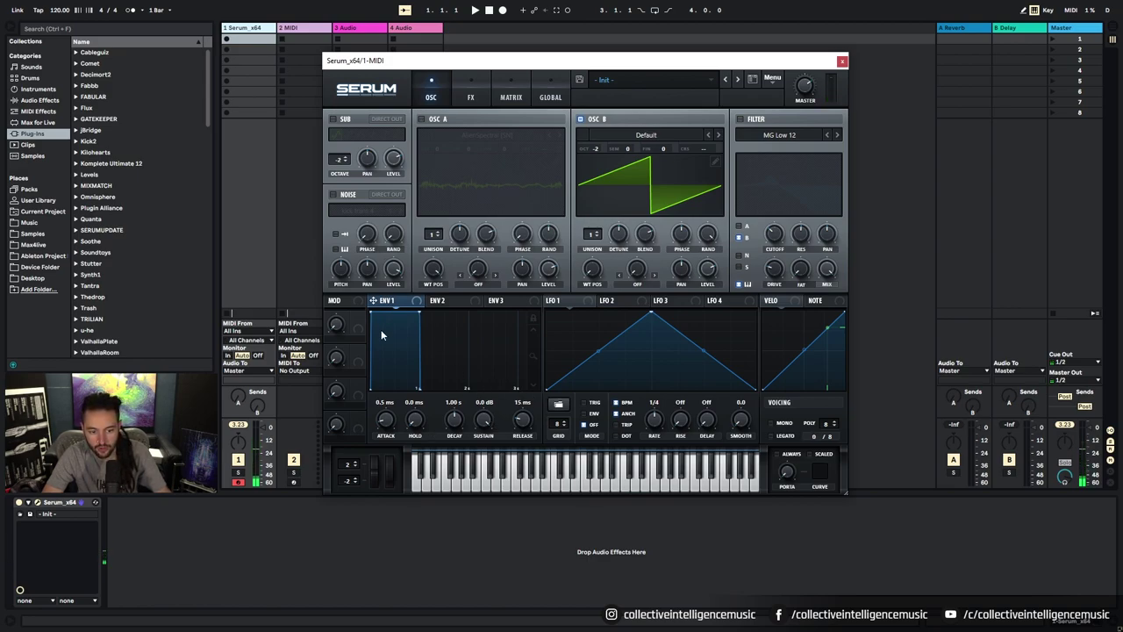
Shape envelope 1 with attack 0.0 ms, decay 342 ms, sustain -13.5 dB and release 402 ms
{"action": "left_click_drag", "start_coordinate": [385, 419], "coordinate": [389, 465]}
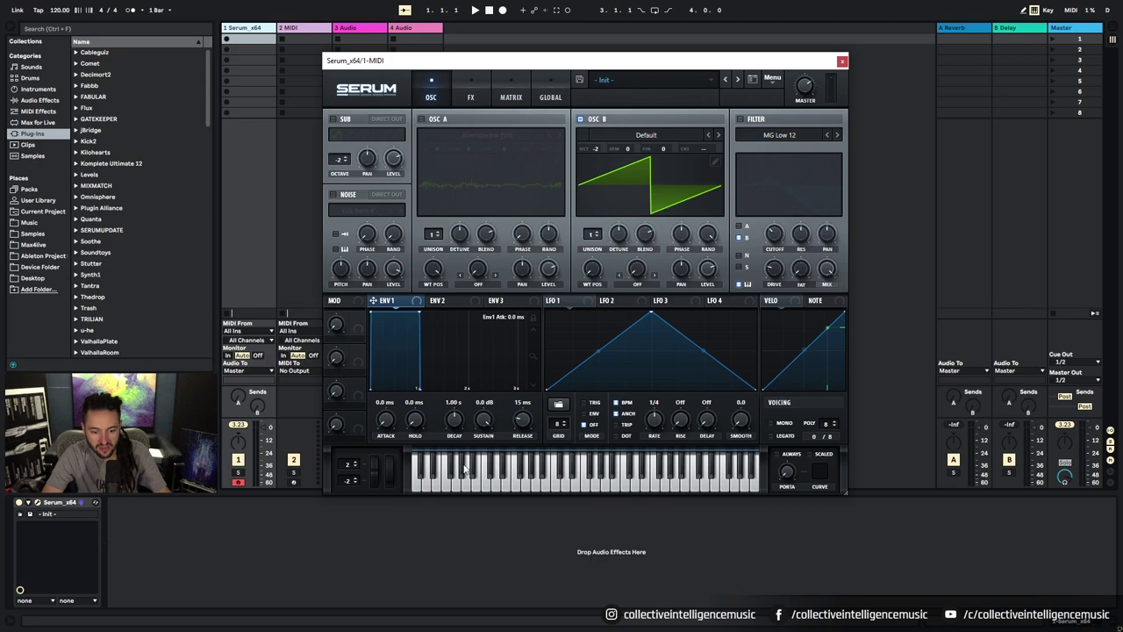
{"action": "left_click_drag", "start_coordinate": [489, 421], "coordinate": [485, 496]}
{"action": "left_click_drag", "start_coordinate": [455, 425], "coordinate": [500, 376]}
{"action": "left_click_drag", "start_coordinate": [526, 425], "coordinate": [534, 406]}
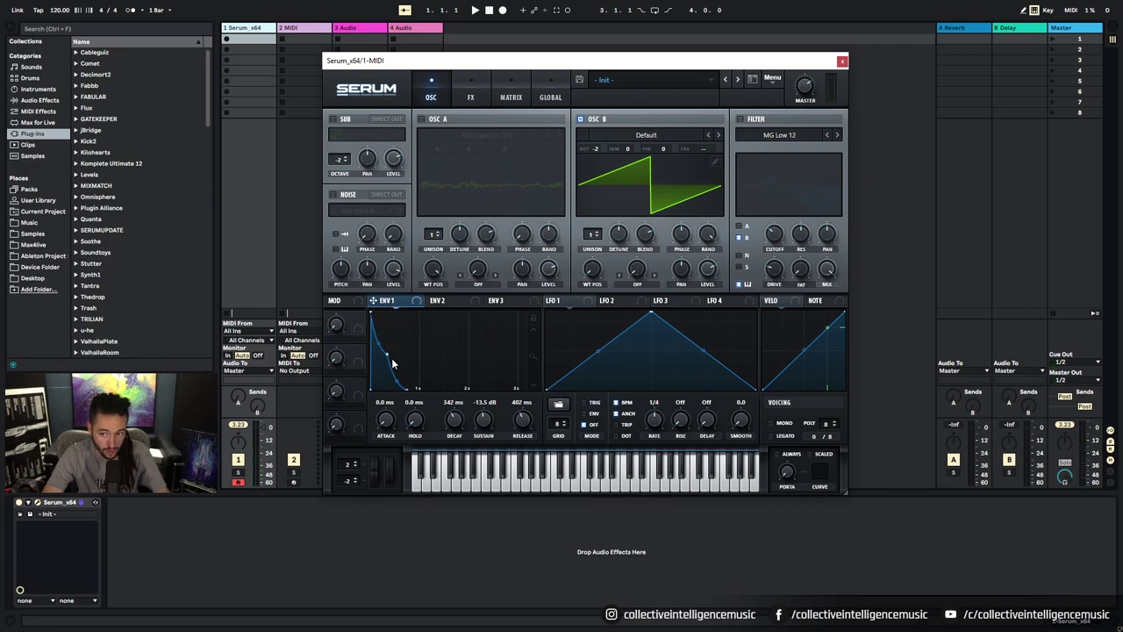
Switch the filter back on, lower its cutoff slightly, and assign envelope 2 to the cutoff
{"action": "left_click", "coordinate": [439, 301]}
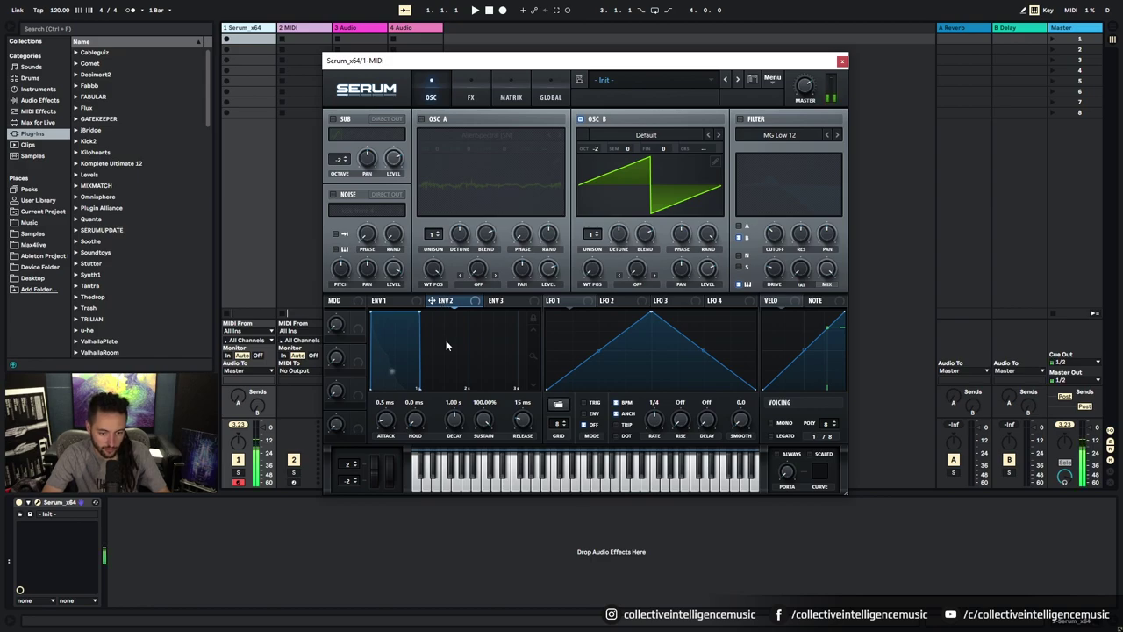
{"action": "left_click", "coordinate": [740, 118]}
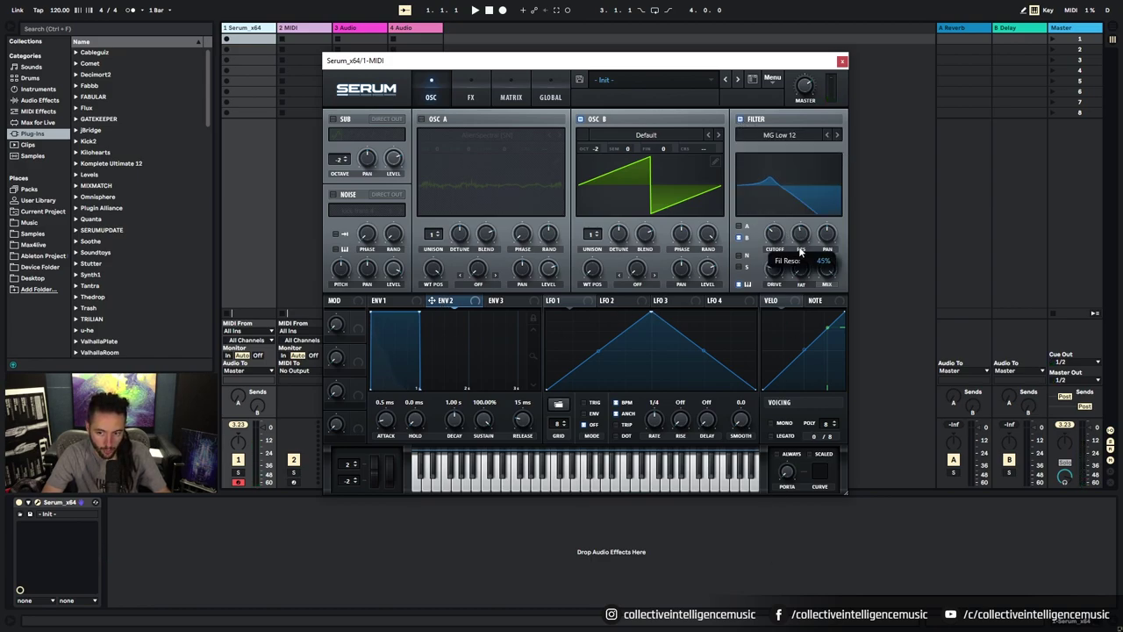
{"action": "left_click_drag", "start_coordinate": [775, 233], "coordinate": [773, 237]}
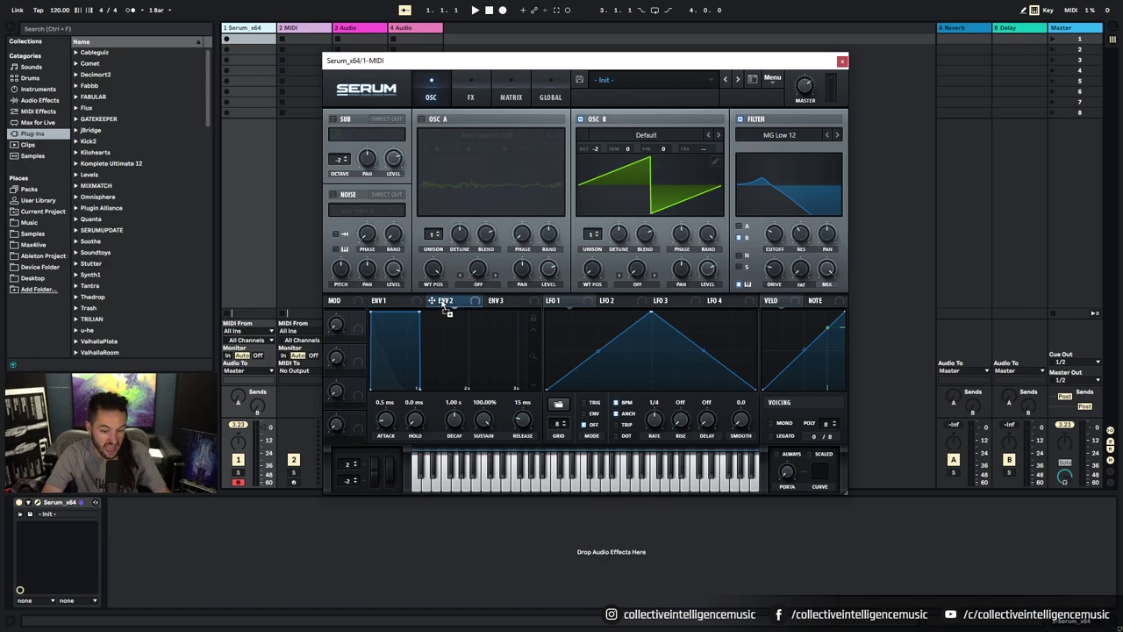
{"action": "left_click_drag", "start_coordinate": [445, 307], "coordinate": [775, 237]}
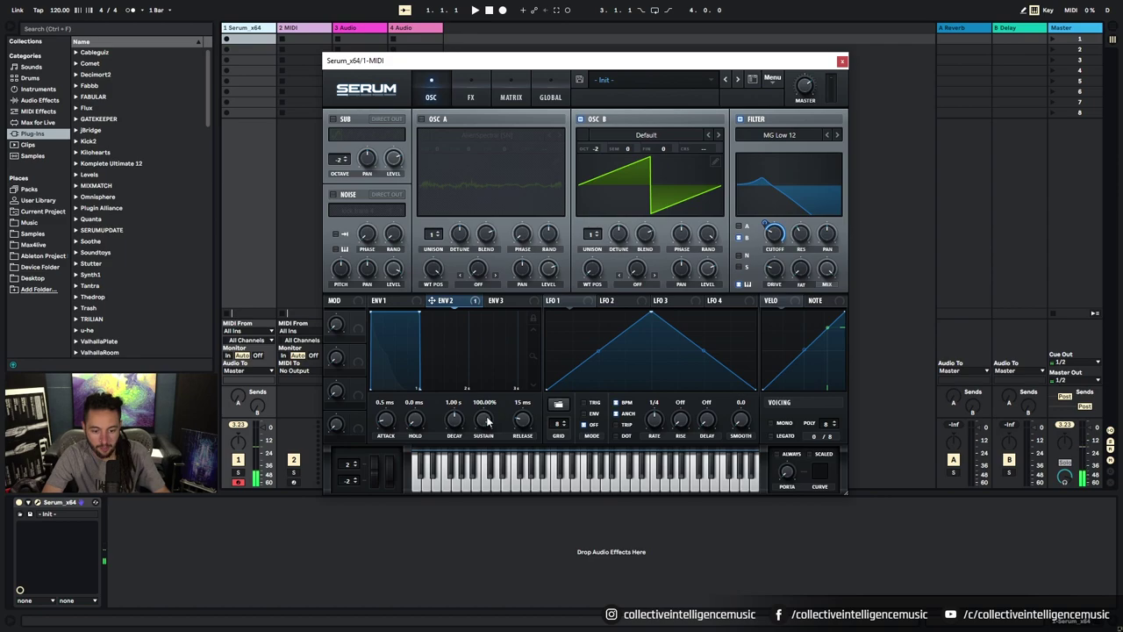
Shape envelope 2 with attack 0.0 ms, decay 2.00 s and sustain 39.04%
{"action": "left_click_drag", "start_coordinate": [387, 423], "coordinate": [390, 519]}
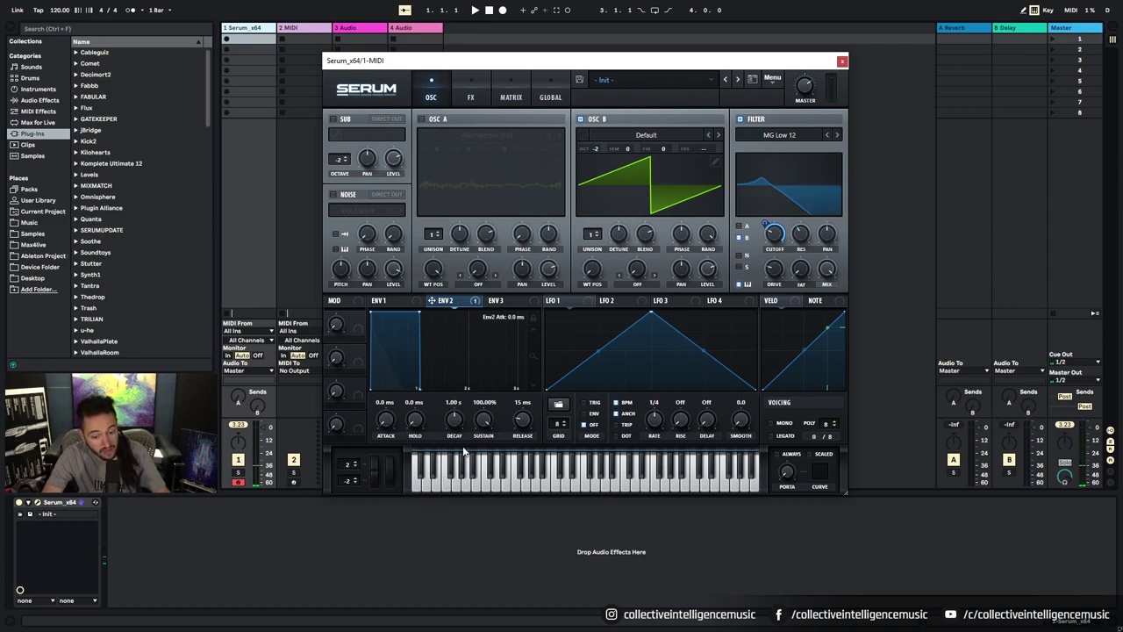
{"action": "left_click_drag", "start_coordinate": [484, 419], "coordinate": [483, 500]}
{"action": "left_click_drag", "start_coordinate": [456, 420], "coordinate": [463, 399]}
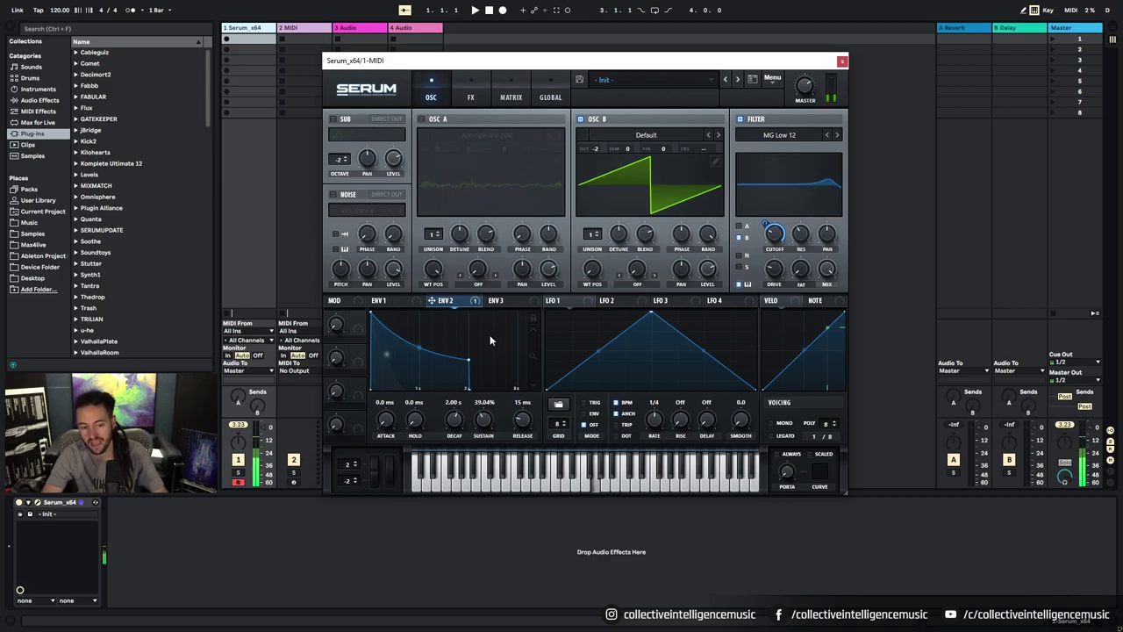
Set envelope 1's sustain to -8.3 dB and envelope 2's release to 632 ms
{"action": "left_click", "coordinate": [386, 300]}
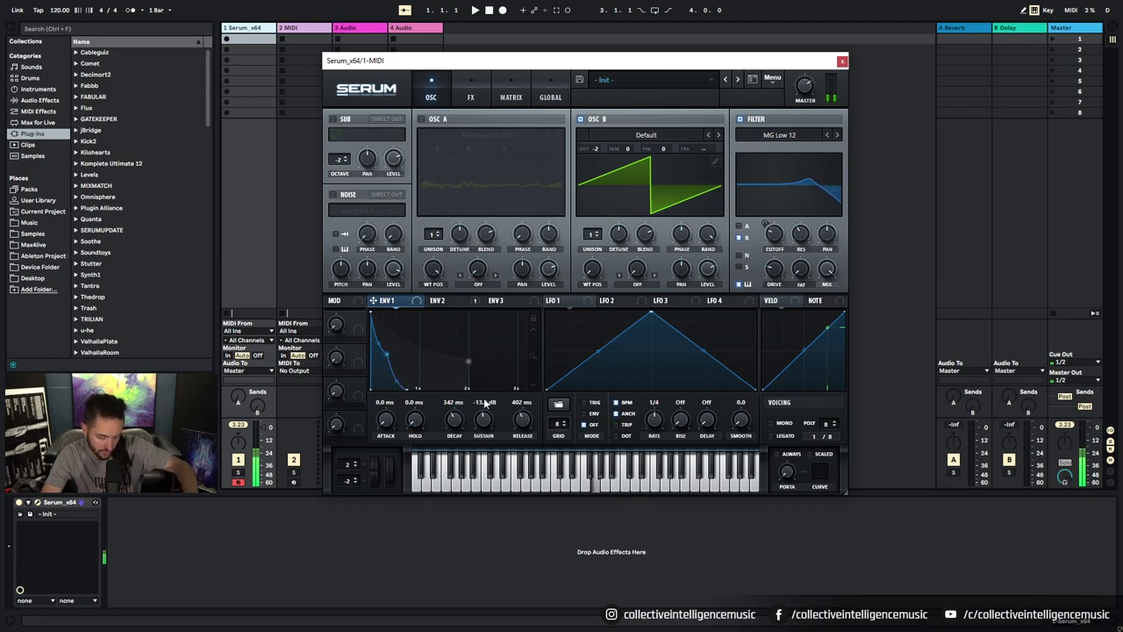
{"action": "left_click_drag", "start_coordinate": [482, 420], "coordinate": [488, 410]}
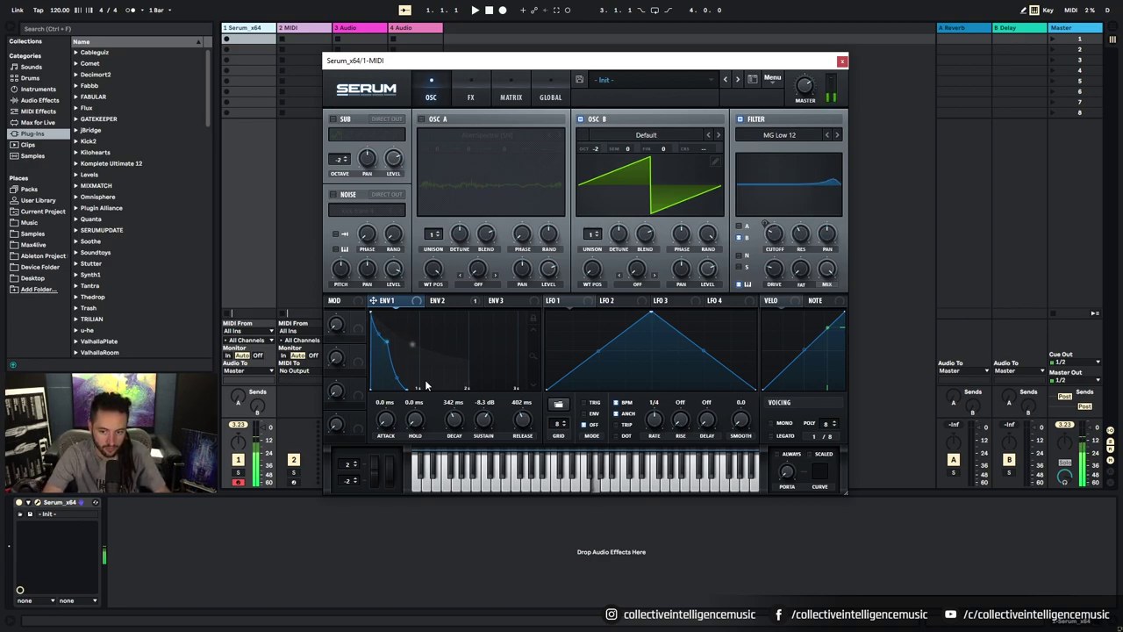
{"action": "left_click", "coordinate": [448, 307]}
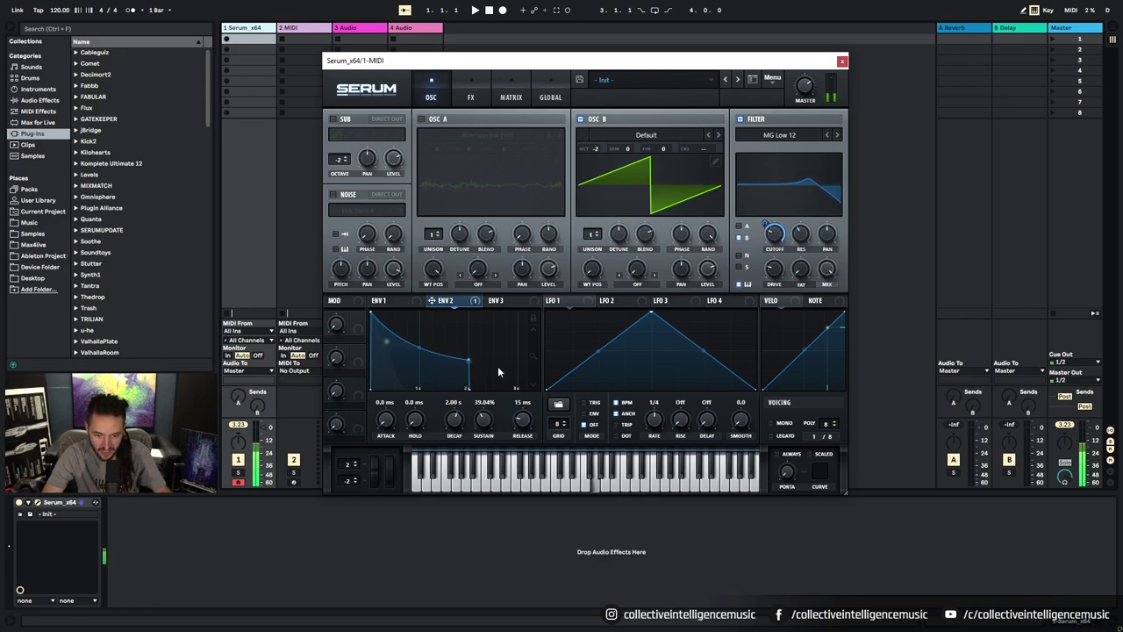
{"action": "left_click_drag", "start_coordinate": [516, 422], "coordinate": [525, 394]}
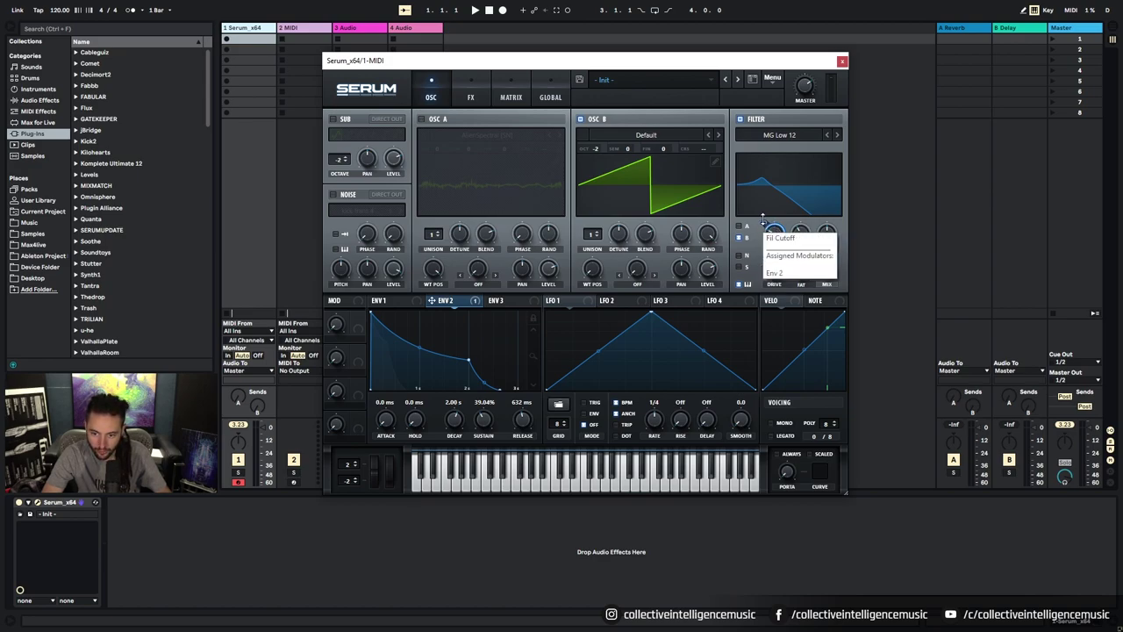
Reduce envelope 2's modulation depth on the filter cutoff, assign it to the filter resonance as well, and increase the resonance modulation depth
{"action": "mouse_move", "coordinate": [765, 221]}
{"action": "left_mouse_down"}
{"action": "mouse_move", "coordinate": [760, 261]}
{"action": "mouse_move", "coordinate": [766, 230]}
{"action": "left_mouse_up"}
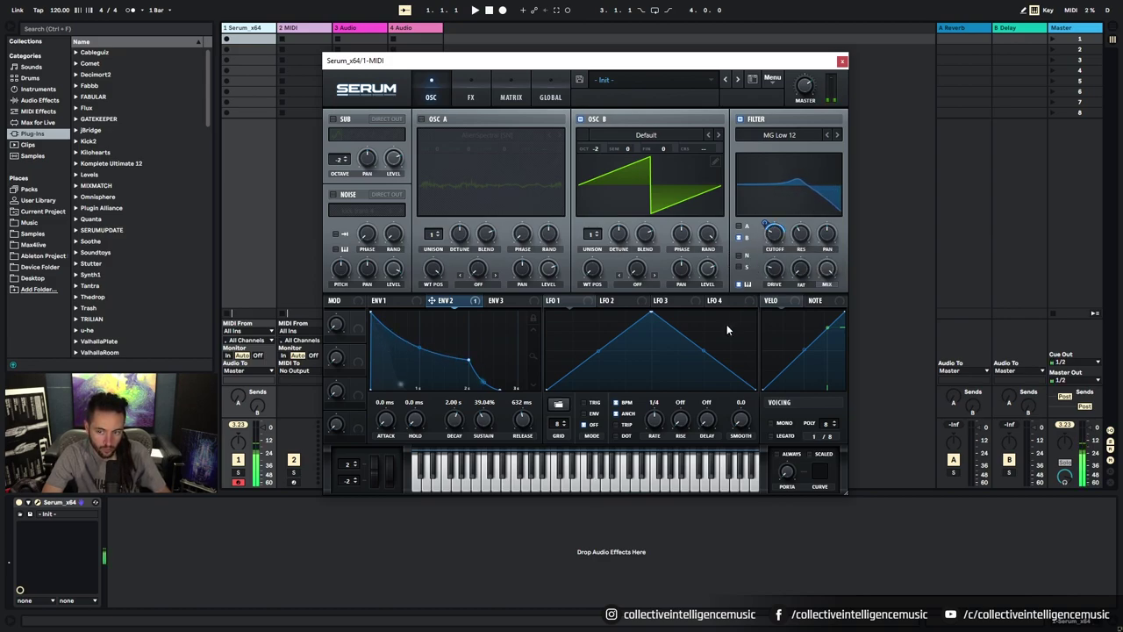
{"action": "left_click_drag", "start_coordinate": [765, 224], "coordinate": [764, 236]}
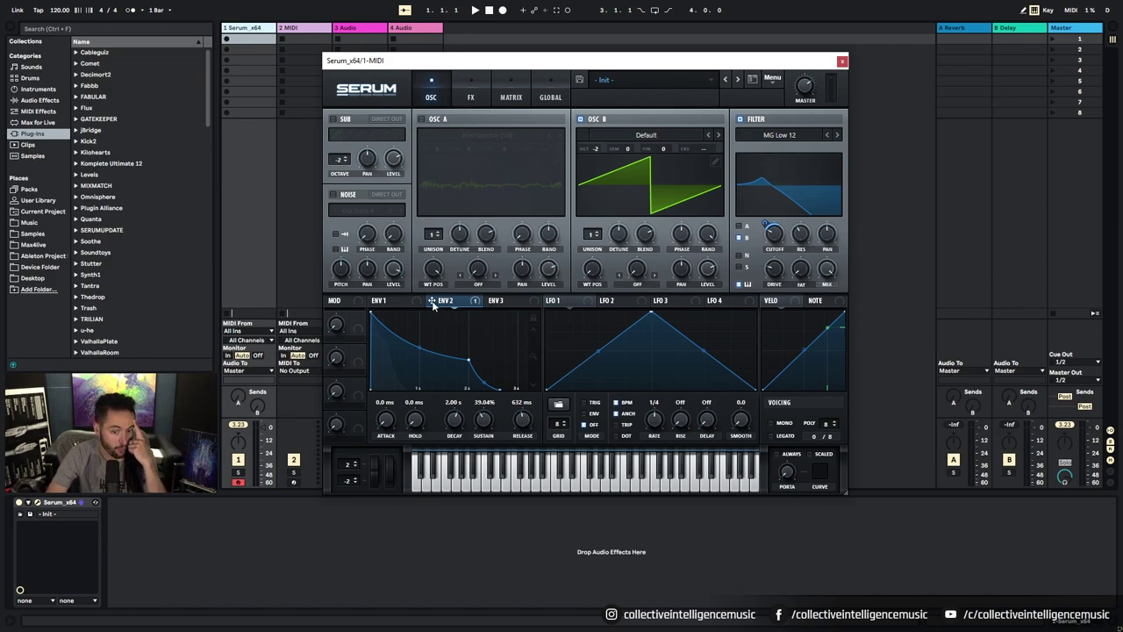
{"action": "left_click_drag", "start_coordinate": [433, 303], "coordinate": [788, 249]}
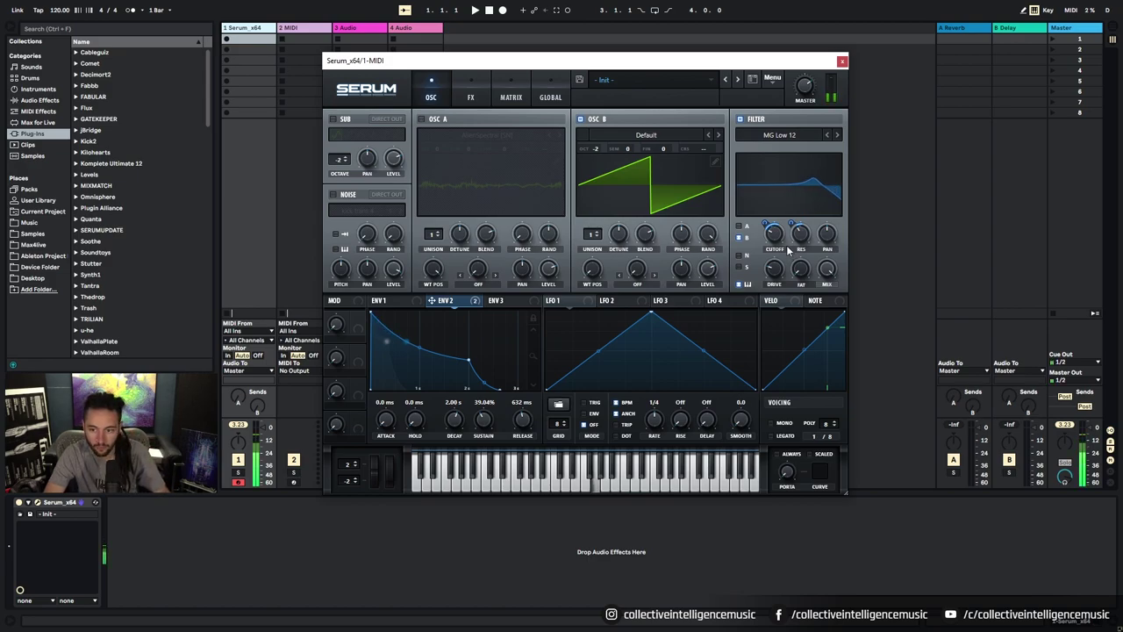
{"action": "left_click_drag", "start_coordinate": [786, 245], "coordinate": [791, 210]}
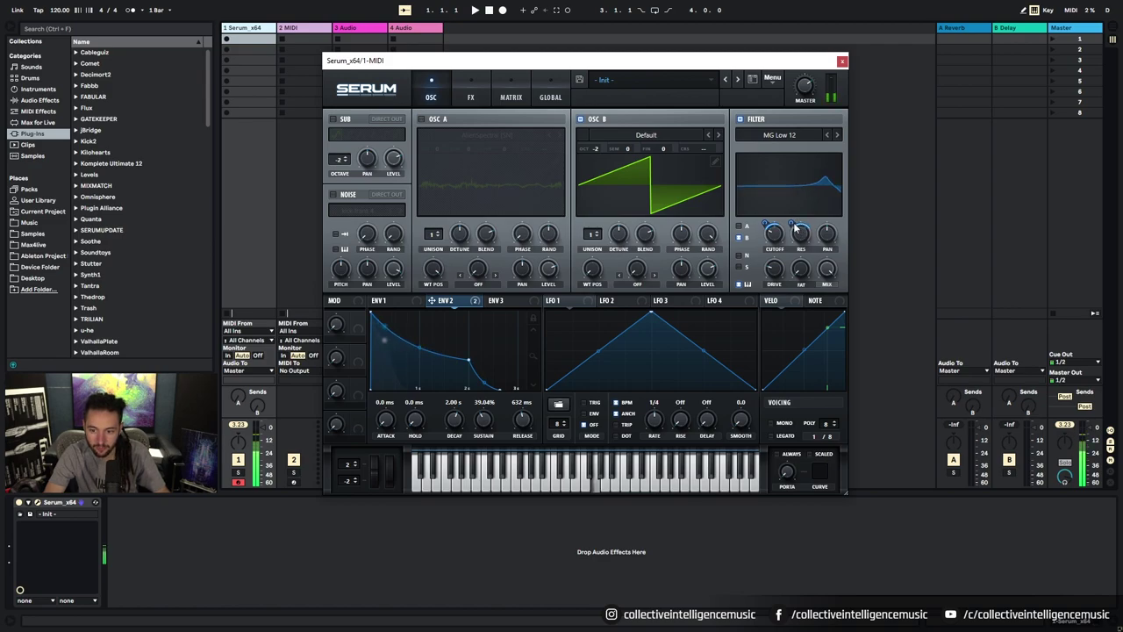
{"action": "left_click_drag", "start_coordinate": [792, 225], "coordinate": [792, 217]}
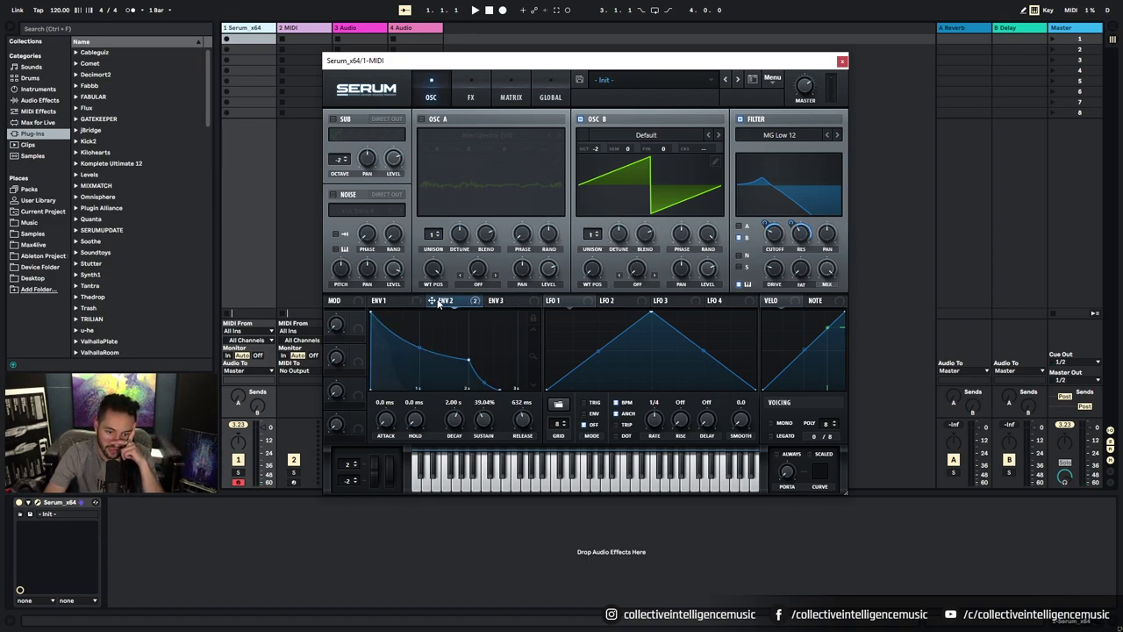
Compare the settings of envelopes 3, 2 and 1 by switching between them
{"action": "left_click", "coordinate": [502, 302]}
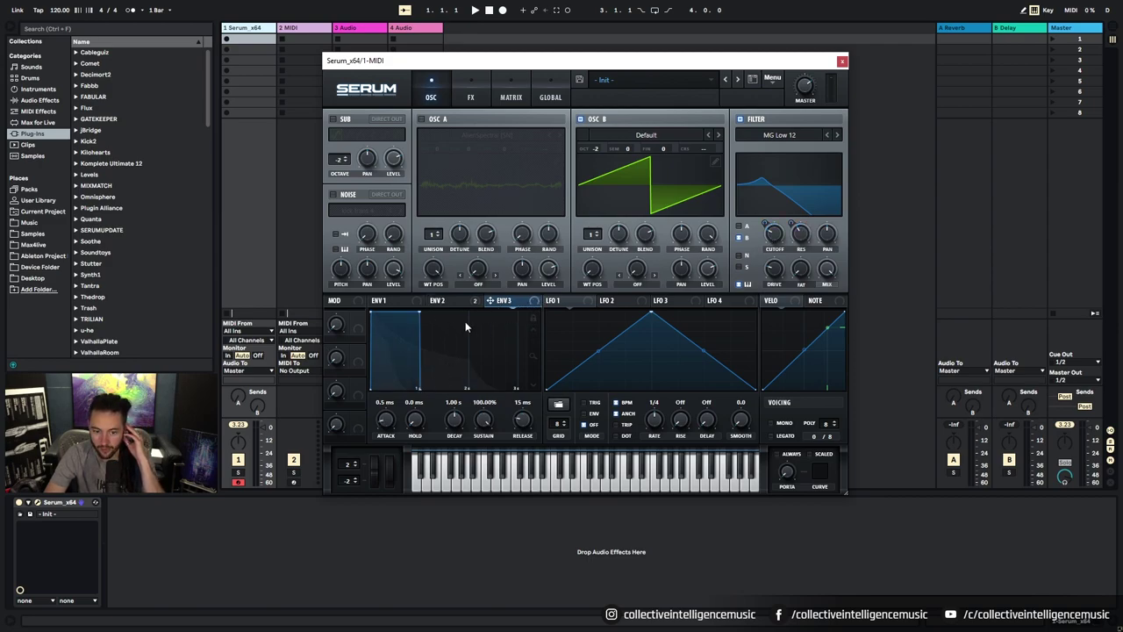
{"action": "left_click", "coordinate": [451, 304]}
{"action": "left_click", "coordinate": [404, 301]}
{"action": "left_click", "coordinate": [495, 301]}
{"action": "left_click", "coordinate": [445, 301]}
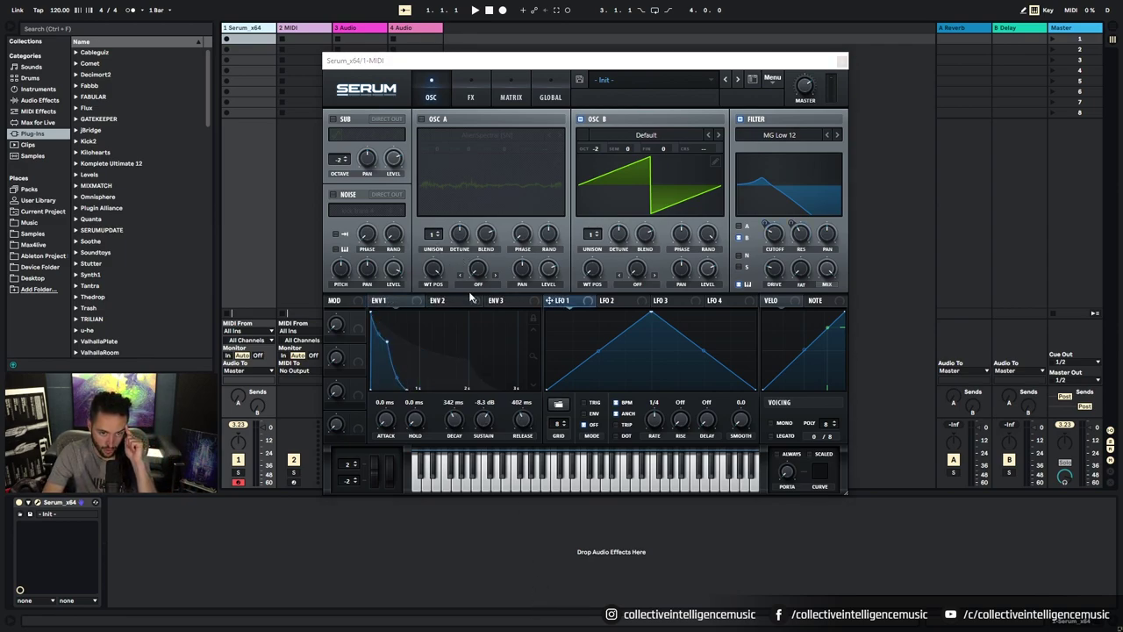